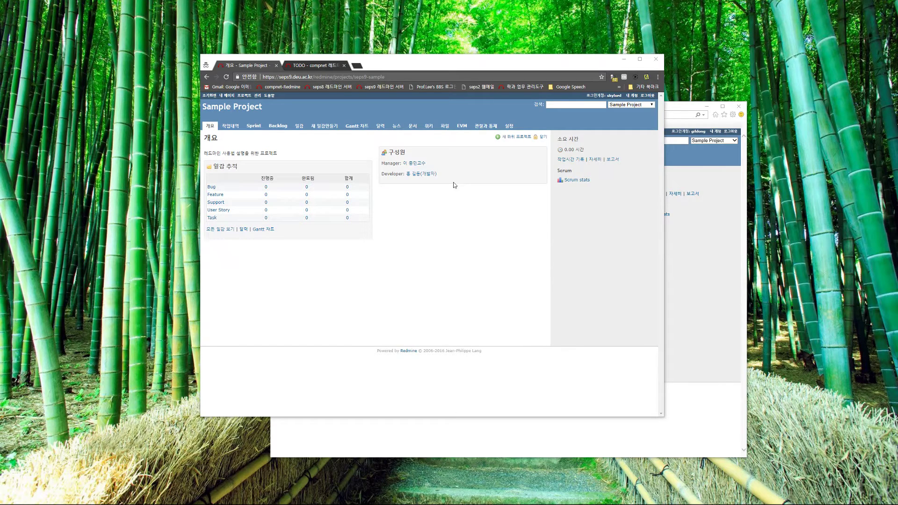
- Check the project's Sprint and Backlog pages and compare the settings available to the manager and developer accounts
left_click(257, 126)
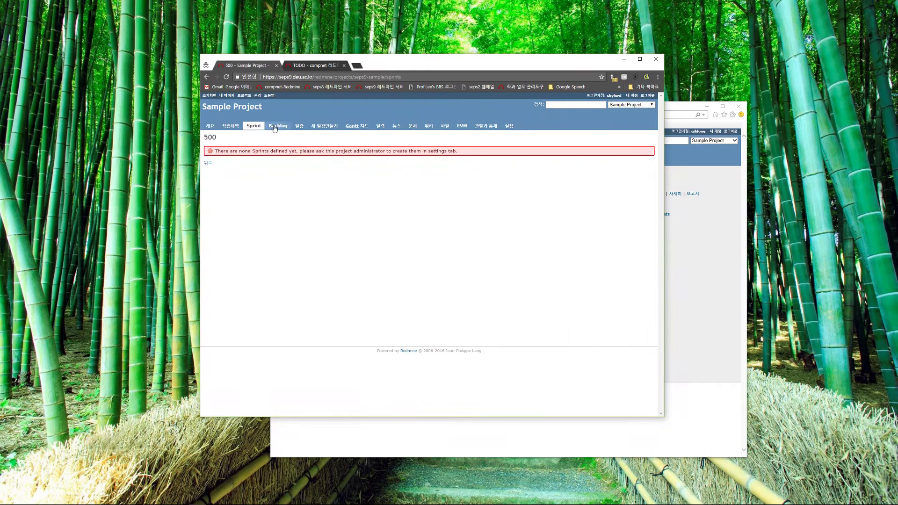
left_click(277, 126)
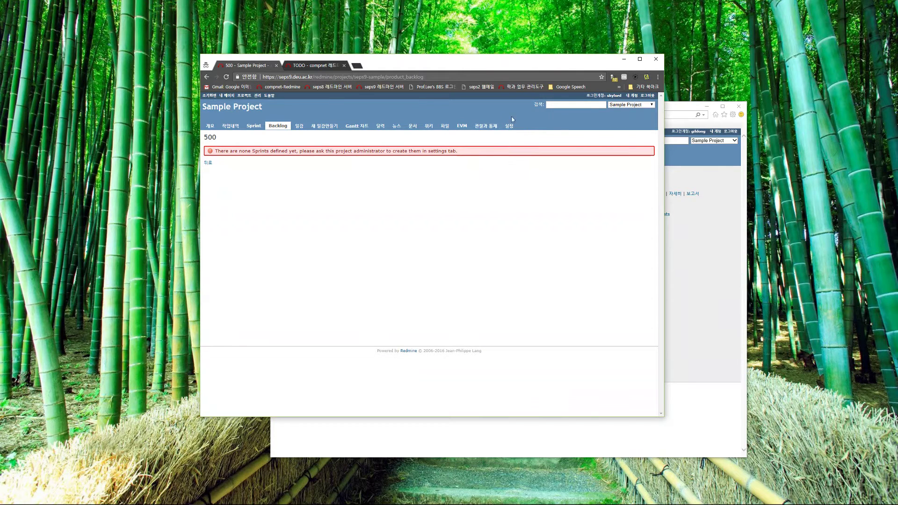
left_click(509, 130)
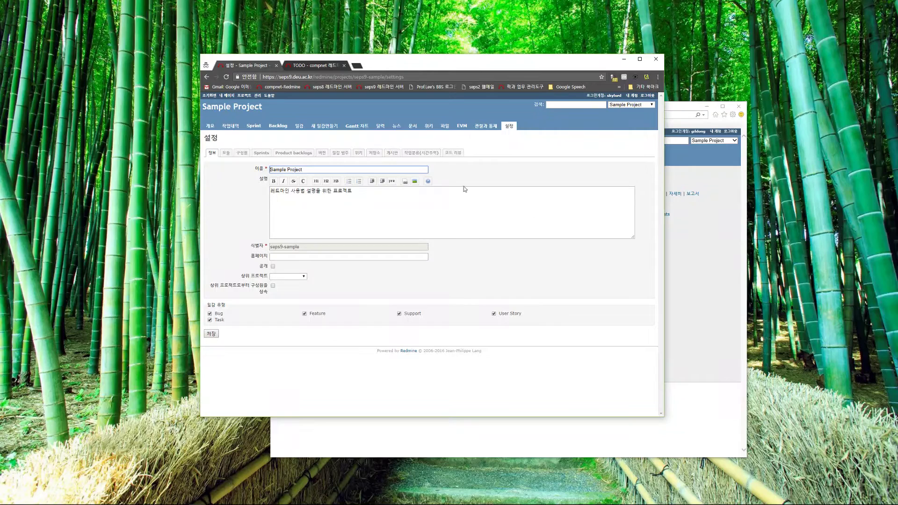
left_click(716, 252)
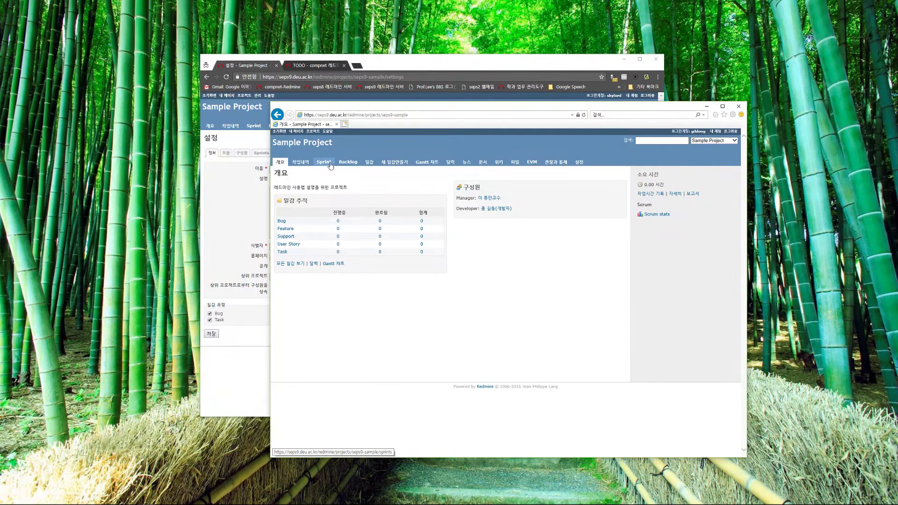
left_click(580, 162)
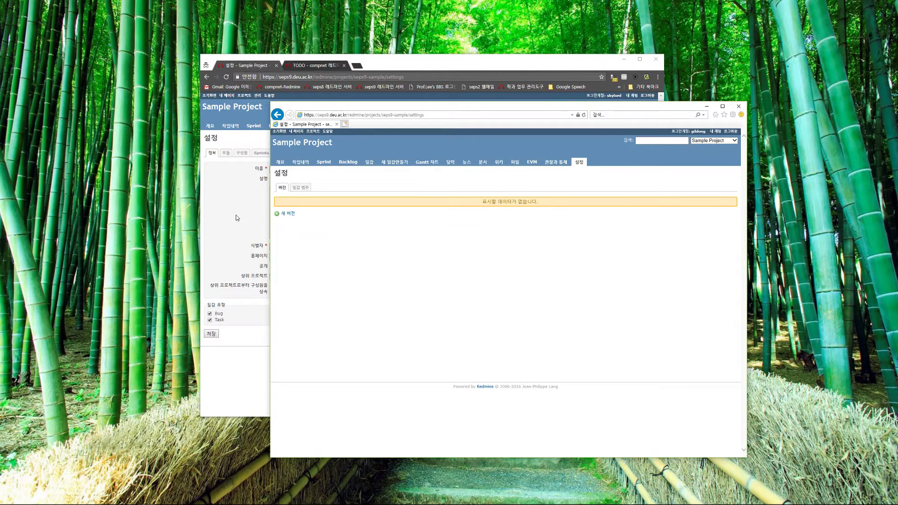
left_click(209, 202)
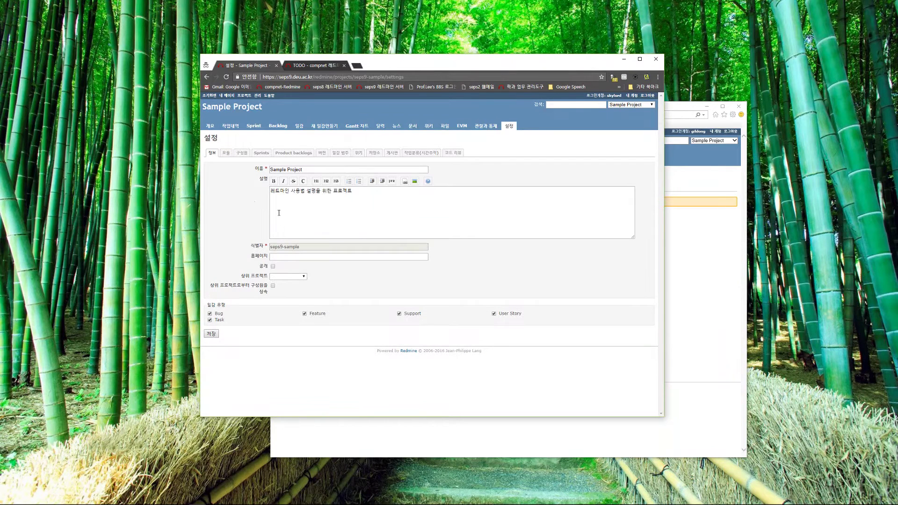
- Review the project's module, member and sprint settings in the manager session
left_click(226, 153)
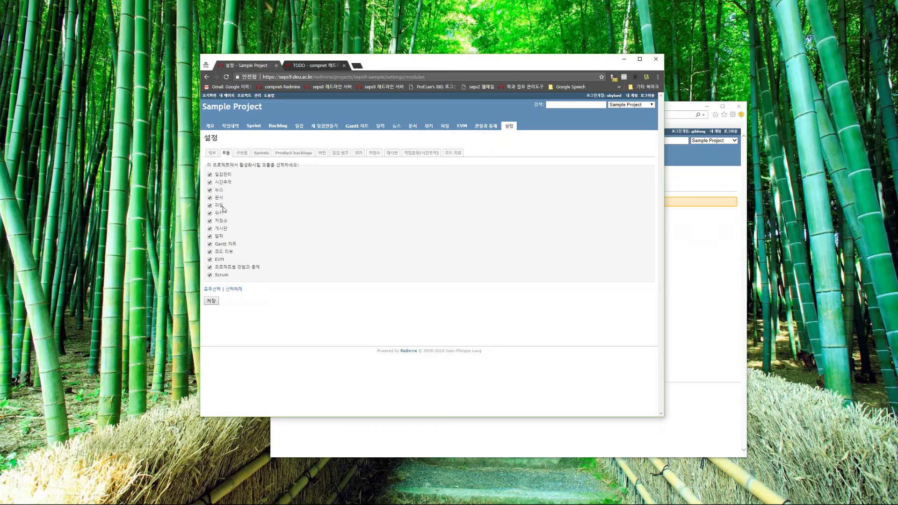
left_click(243, 154)
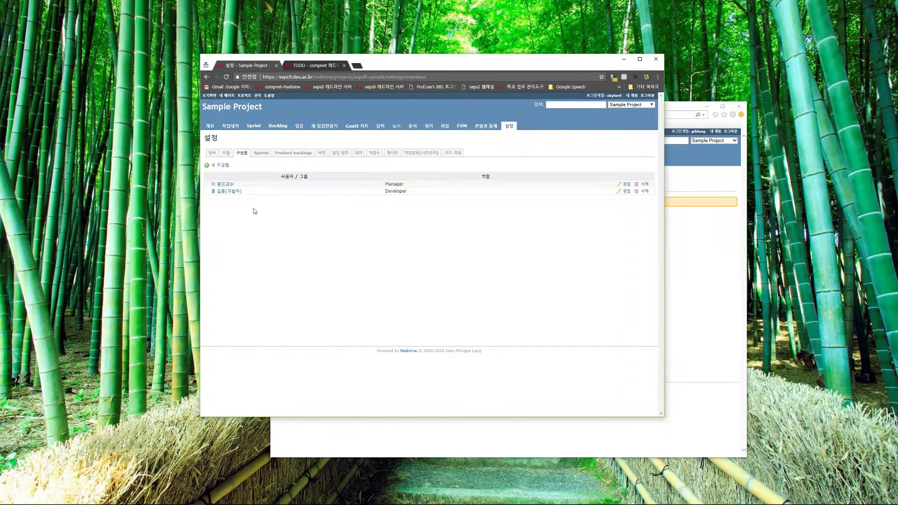
left_click(262, 156)
- Create a product backlog named "제품 백로그" in the project settings, leaving its description empty
left_click(294, 153)
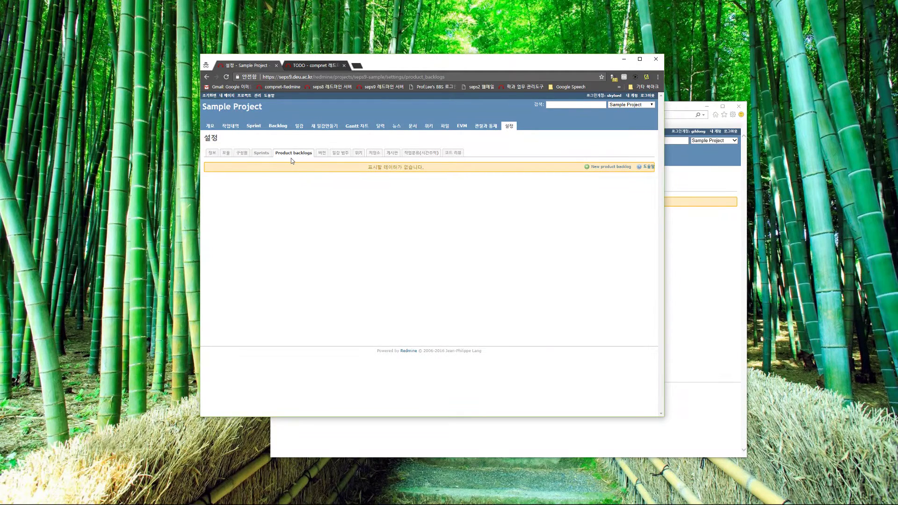
left_click(615, 170)
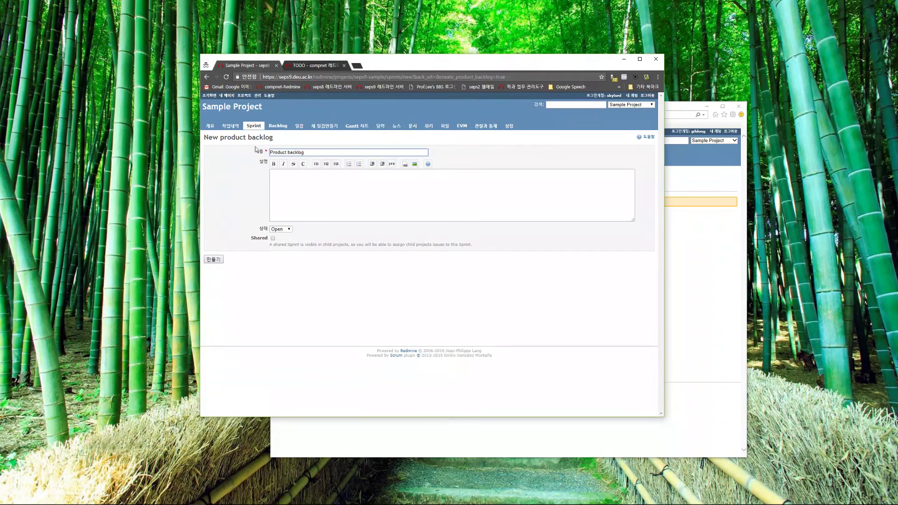
left_click_drag(309, 154, 246, 156)
type("백품 백로그")
left_click(292, 177)
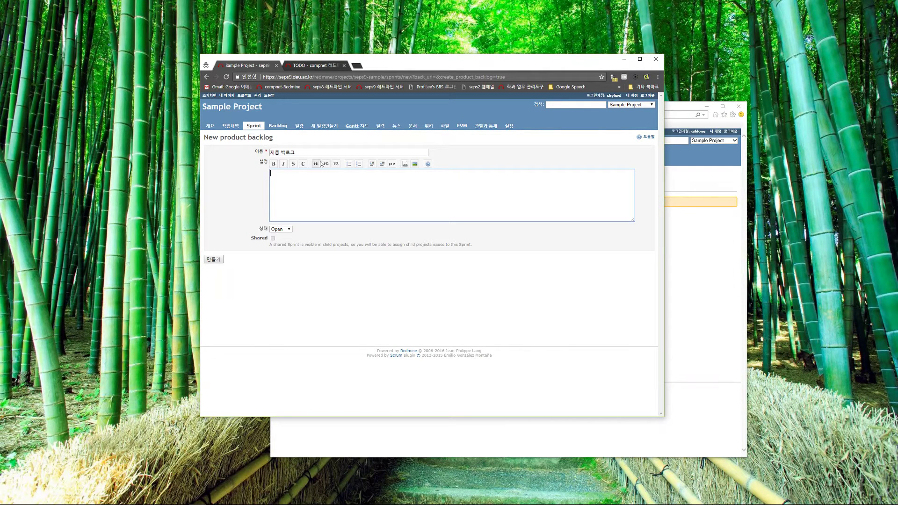
left_click(215, 260)
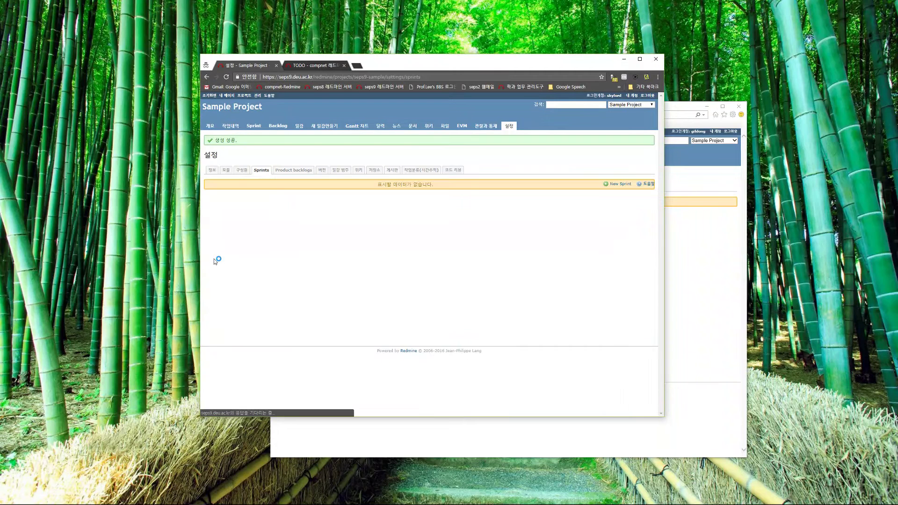
- Check the project's Backlog and Sprint pages with the product backlog in place
left_click(282, 129)
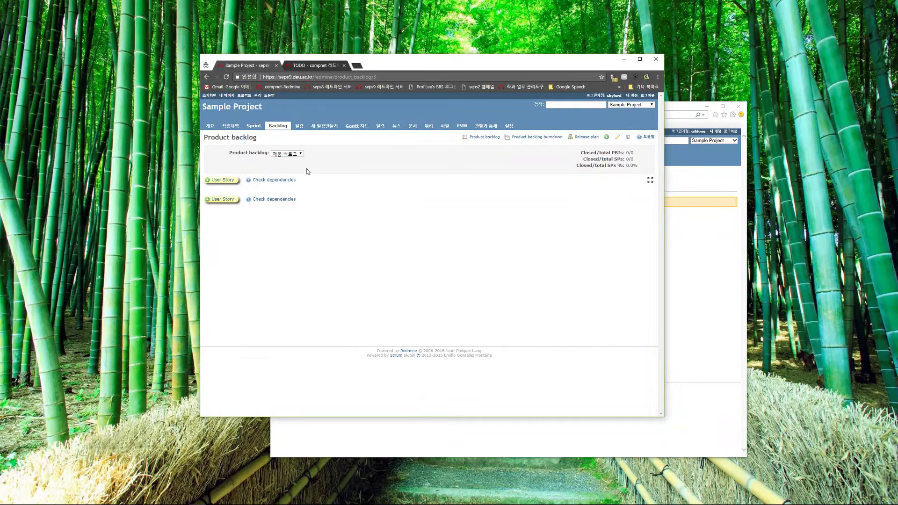
left_click(257, 129)
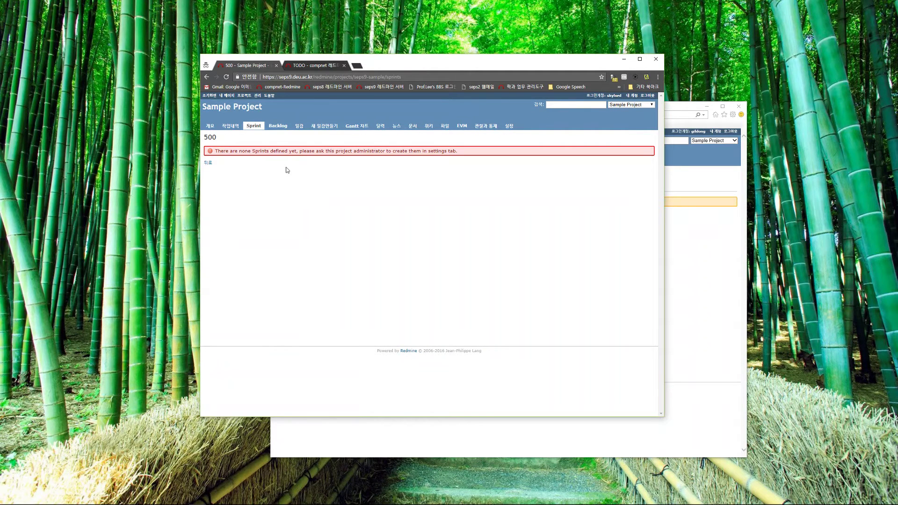
left_click(277, 129)
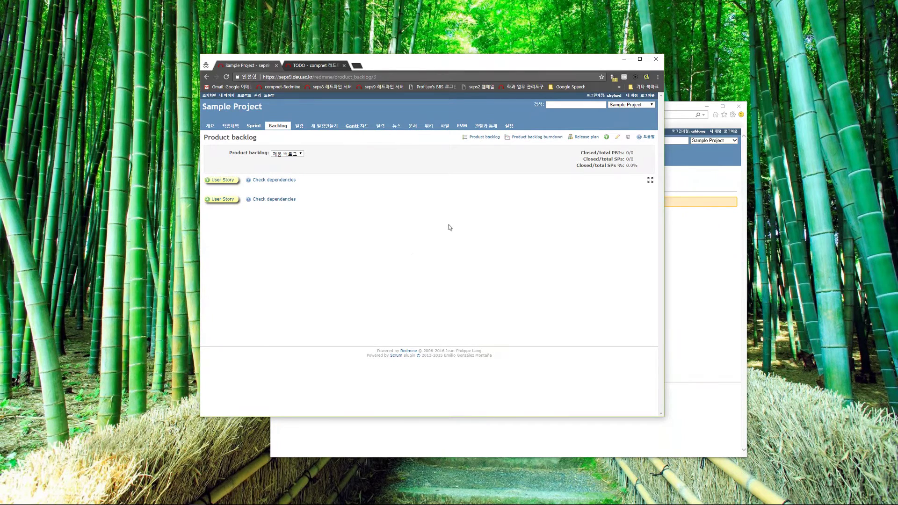
left_click(254, 128)
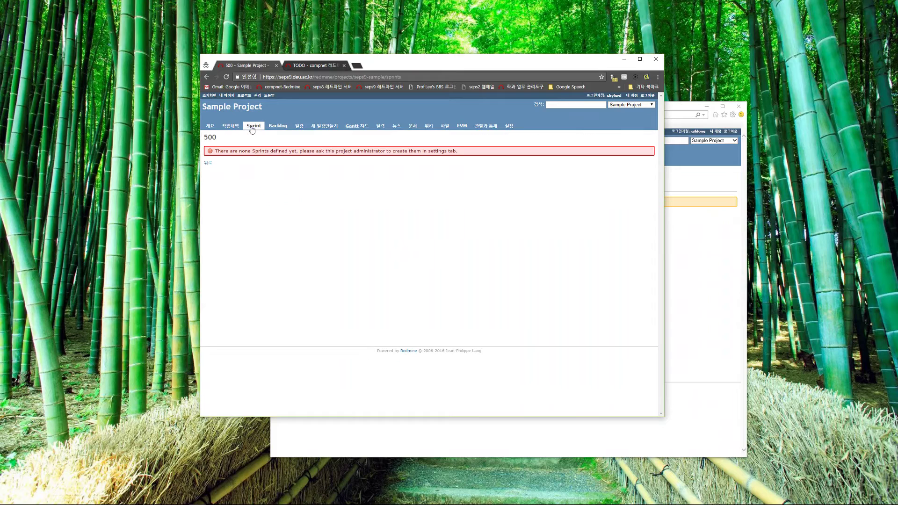
- Start a new sprint in the project settings with the name "스프린트 01" and the description "스프린트 1회차"
left_click(509, 128)
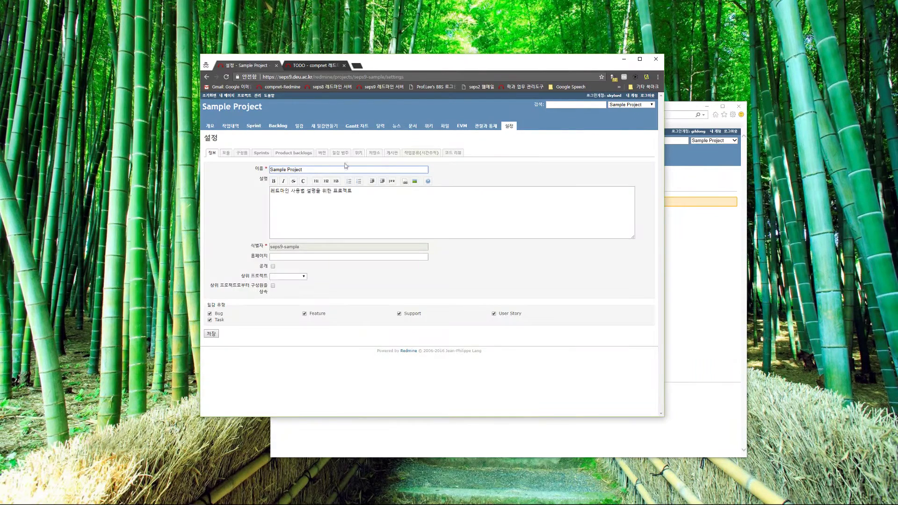
left_click(260, 153)
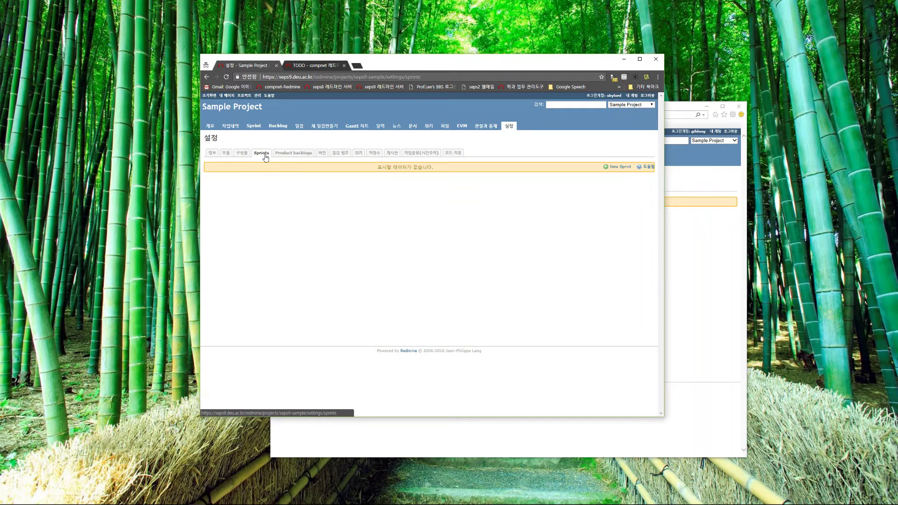
left_click(622, 169)
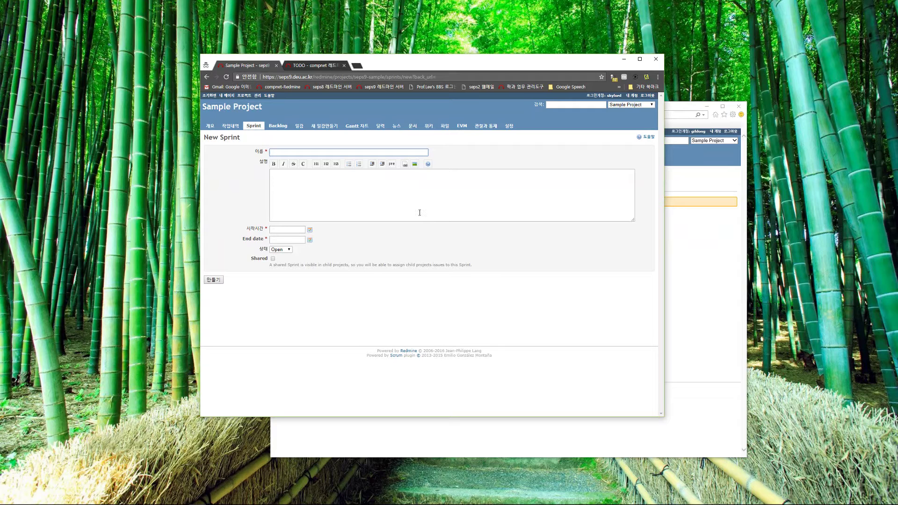
type("ㅅㅡ프린")
key("BackSpace")
key("BackSpace")
key("BackSpace")
type("프린트 01")
left_click(303, 190)
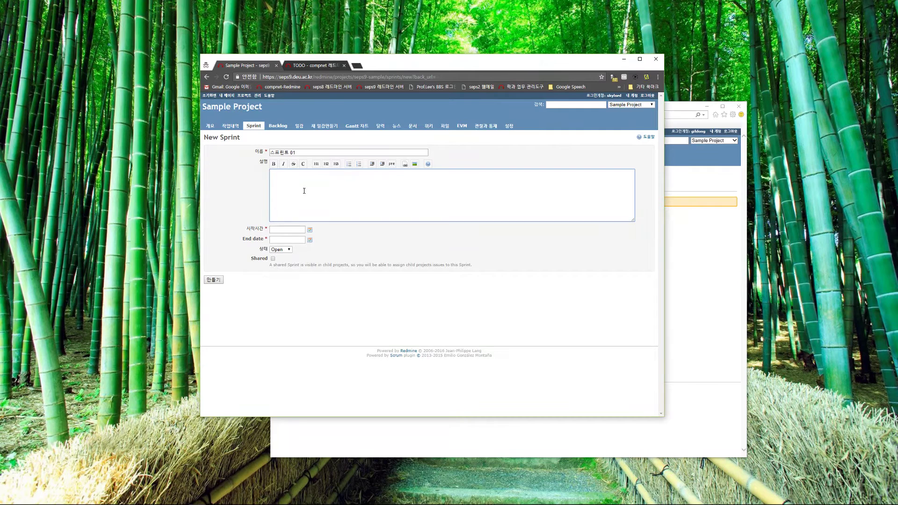
type("스프린트 1회차")
- Set the sprint's start date to 2018-04-07 and end date to 2018-04-20, create it and open its sprint board
left_click(310, 230)
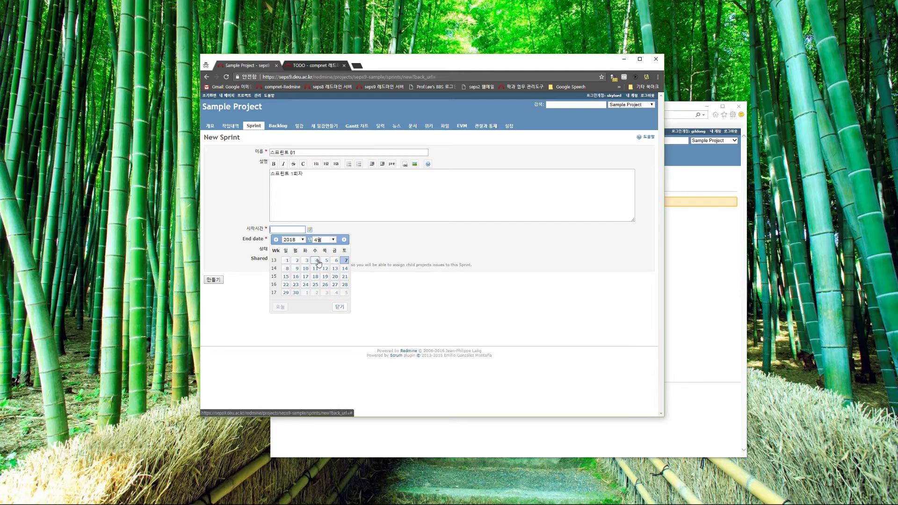
left_click(346, 261)
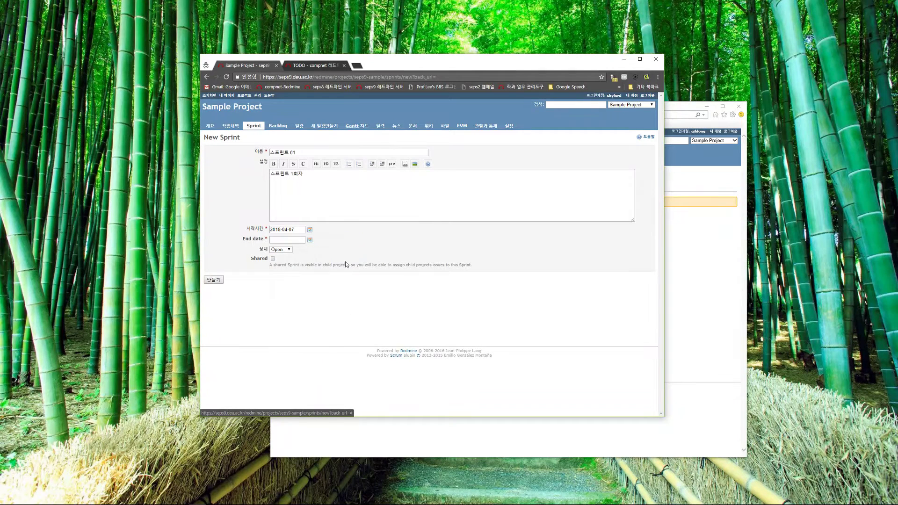
left_click(310, 241)
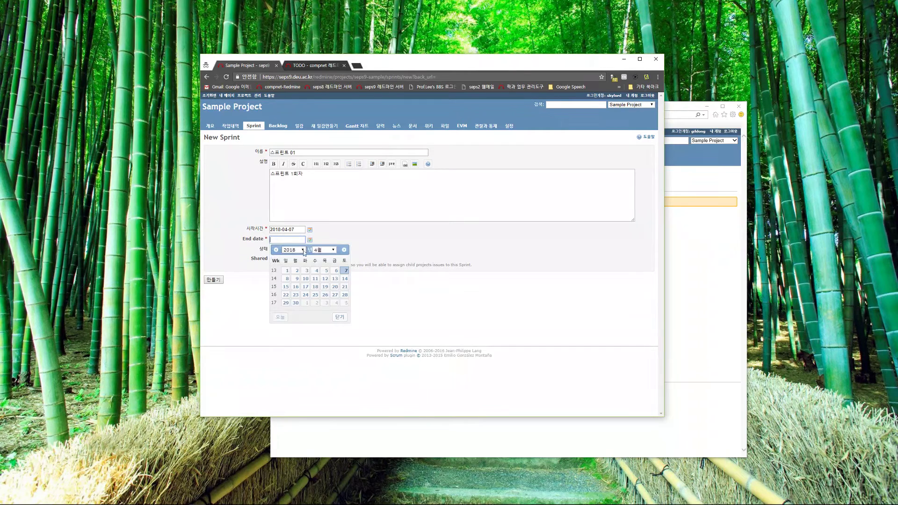
left_click(338, 287)
left_click(338, 287)
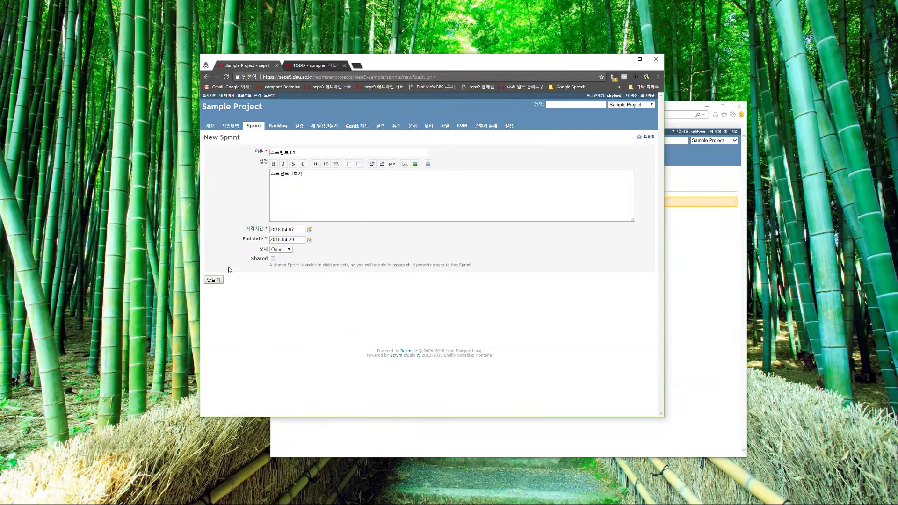
left_click(214, 280)
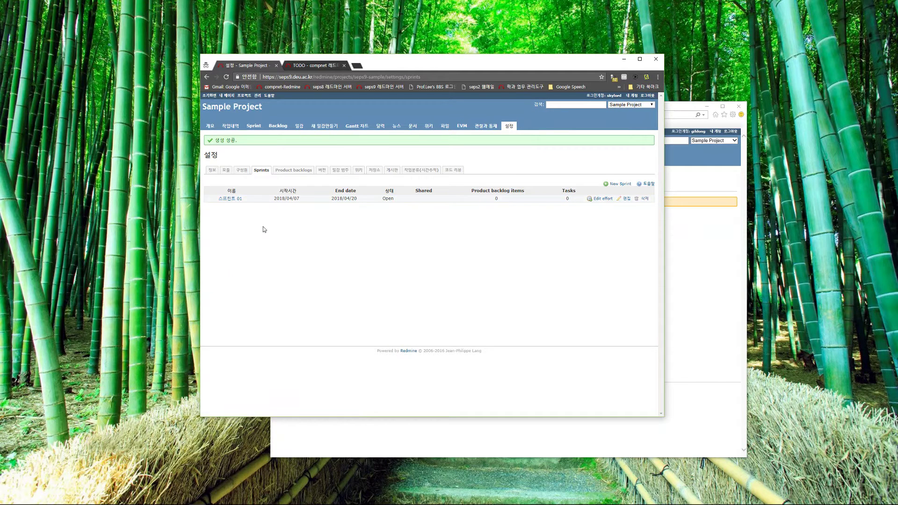
left_click(251, 126)
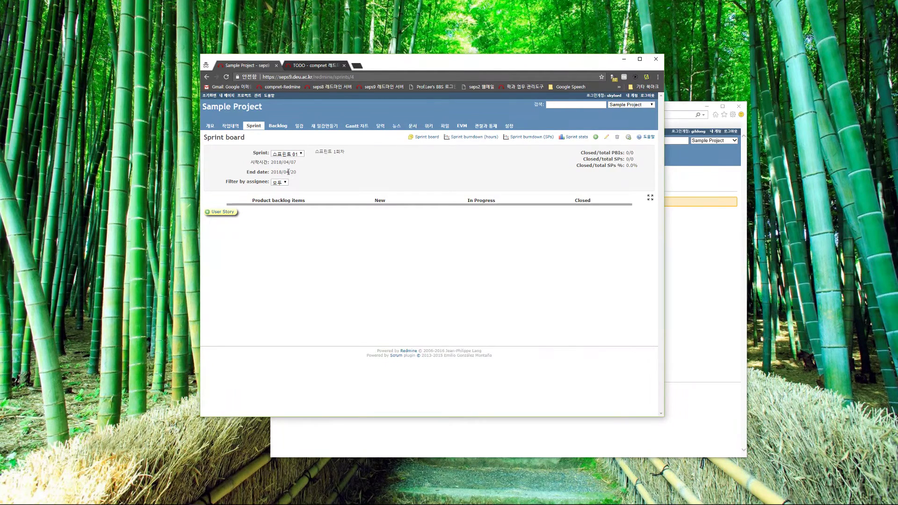
- Start a backlog user story titled "로그인" with the description "사용자로서 시스템에 로그인하는 기능이 필요하다. 왜냐하면 시스템에 로그인해야만 시스템에서 제공하는 기능을 사용할 수 있기 때문이다."
left_click(285, 129)
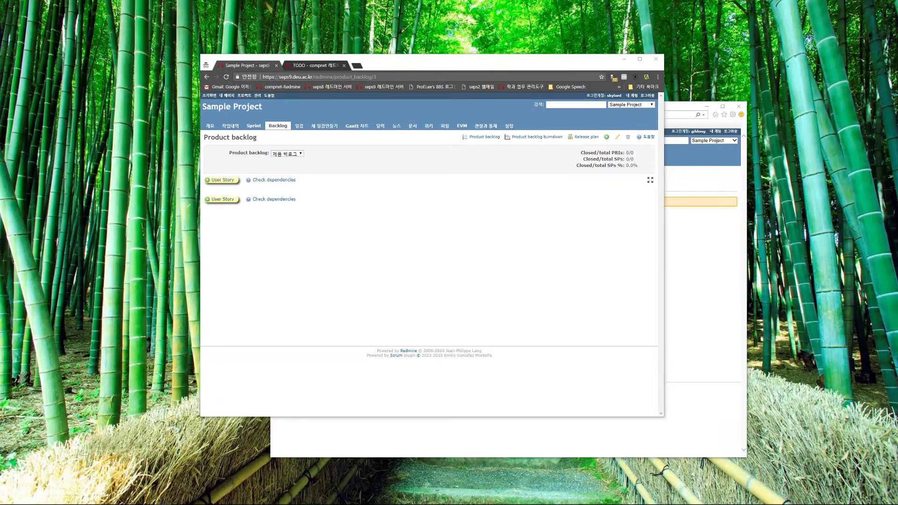
left_click(217, 183)
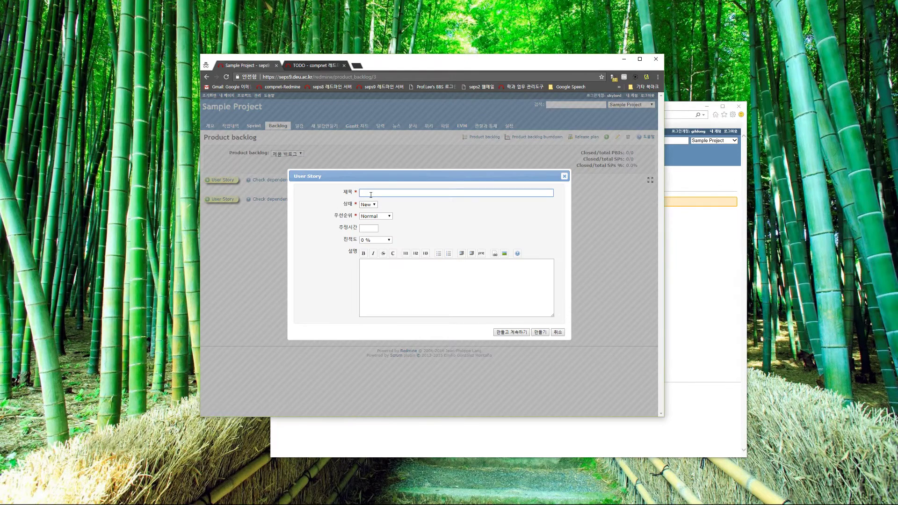
type("로그인")
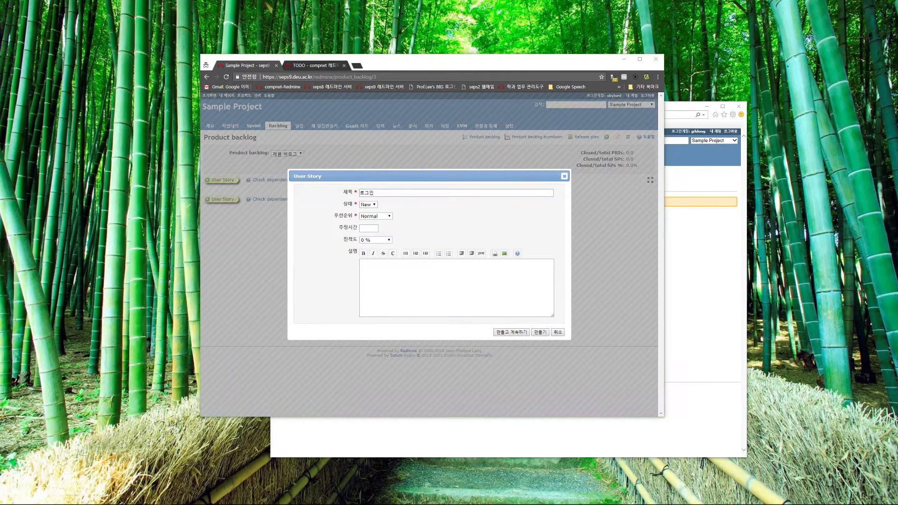
left_click(401, 281)
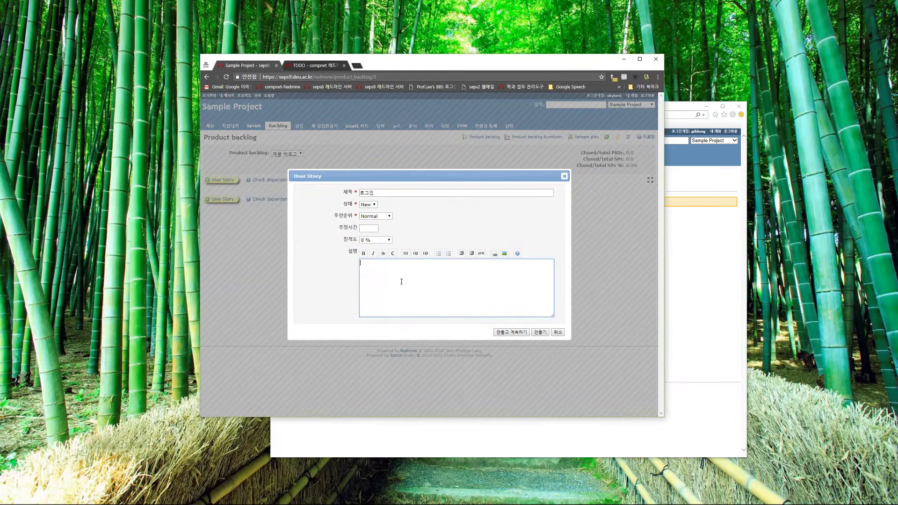
type("사용자로서 시스템에 로그인하는 기능이 필요하다. 왜냐하면 시스템에 로그인해야만 시스템에서 제공하는 기능을 사용할 수 있기 때문이다.")
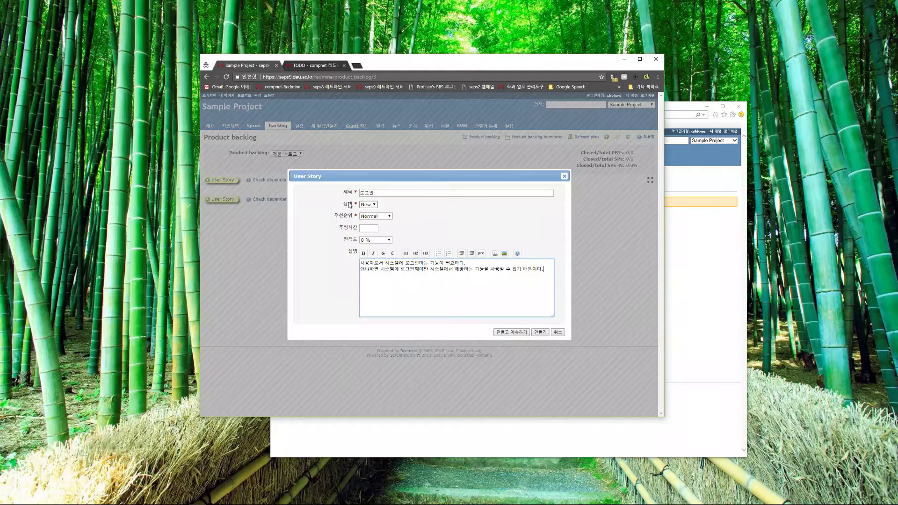
- Keep the user story's priority at Normal, set its estimated time to 20 and create the story
left_click(375, 217)
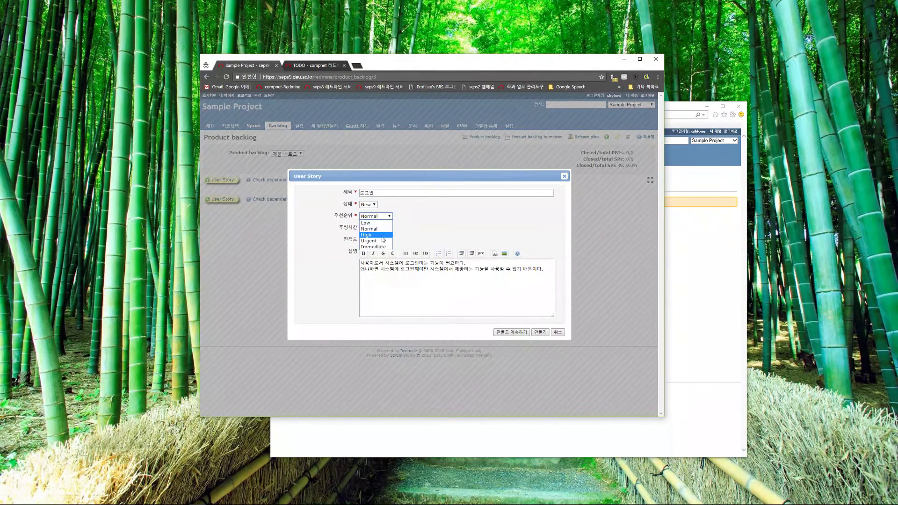
left_click(421, 218)
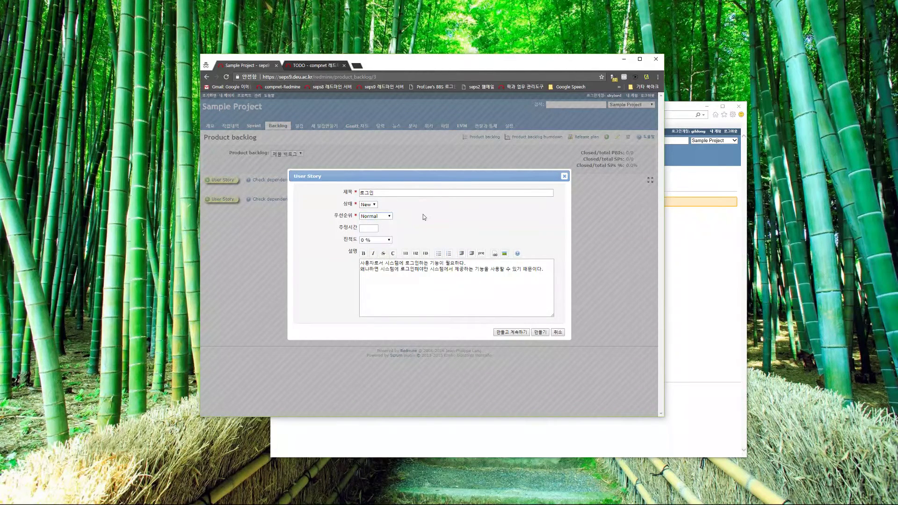
left_click(370, 228)
type("20")
left_click(541, 333)
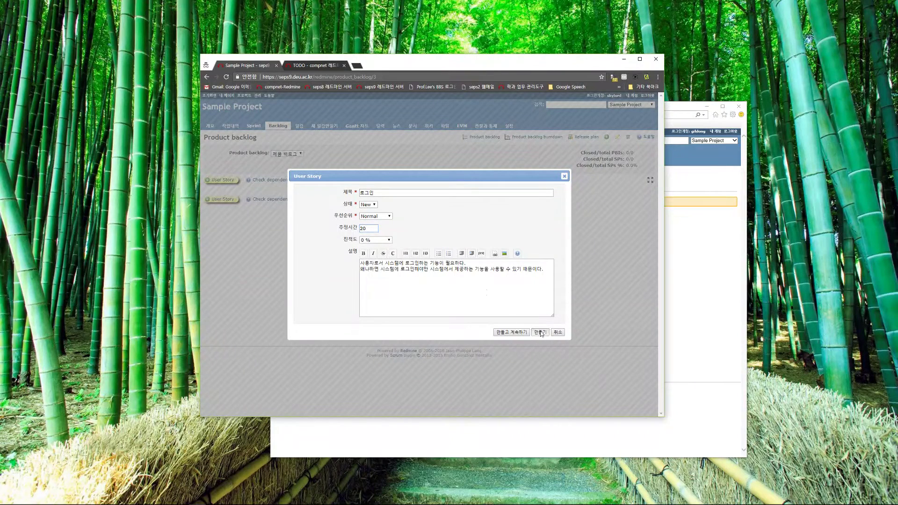
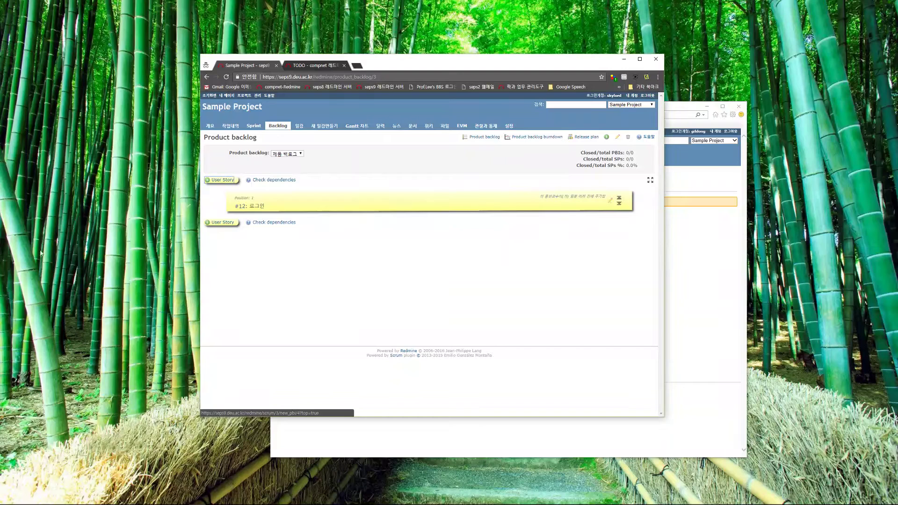
- Start another backlog user story titled "사용자 관리" with an estimated time of 30
left_click(228, 181)
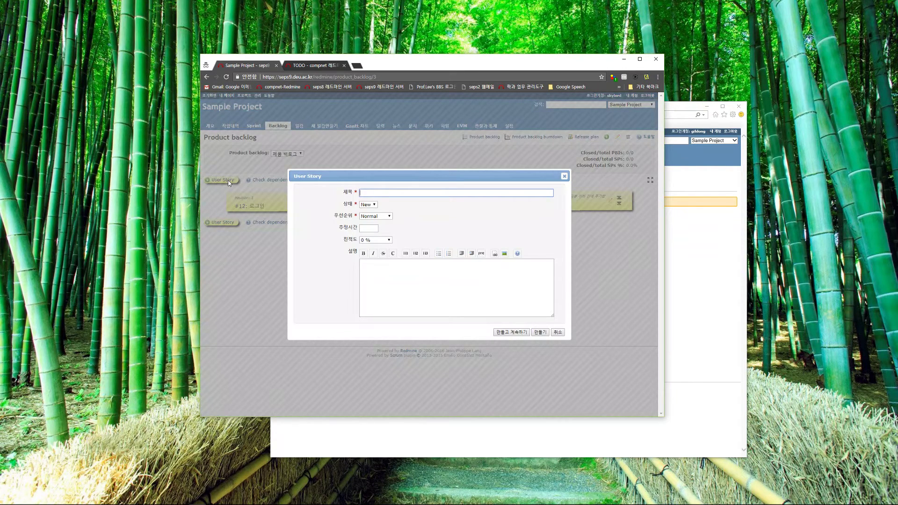
type("사용자 관리")
left_click(368, 229)
type("30")
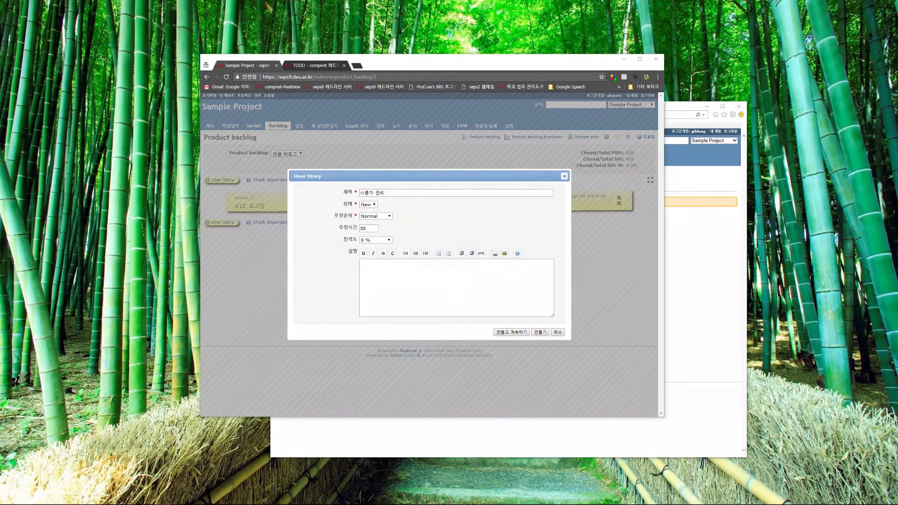
- Describe the story as "관리자로서 시스템 사용자를 관리할 수 있는 기능이 필요하다. 왜냐하면 시스템을 사용하는 사용자를 추가하고 삭제할 수 있어야 하기 때문이다." and create it
left_click(433, 292)
type("관리자로서 시스템 사용자를 관리할 수 있는 기능이 필요하다. 왜냐하면 시스템을 사용하는 사용자를 추가하고 삭제할 수 있어야 하기 때문이다.")
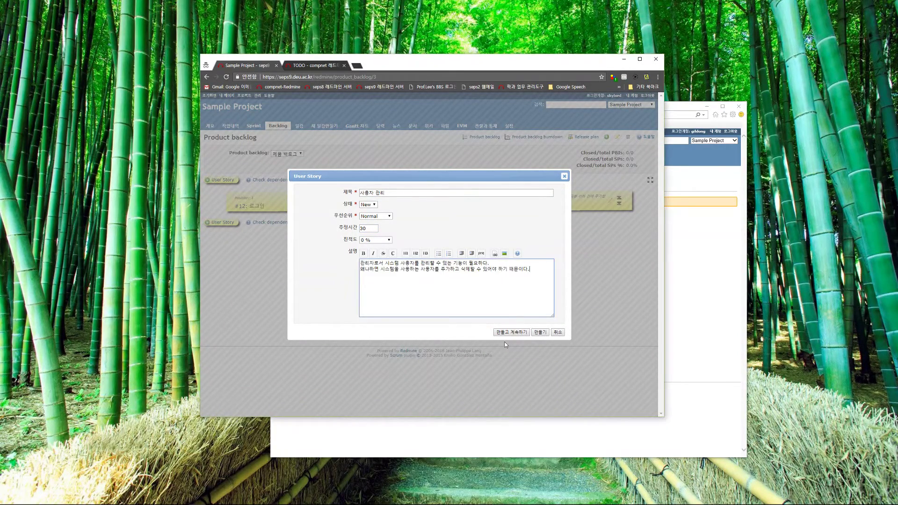
left_click(540, 333)
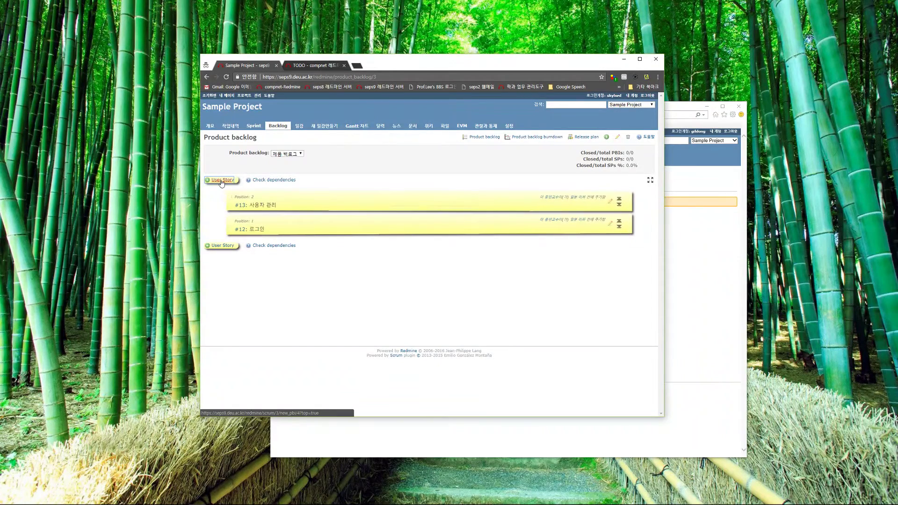
- Create backlog user story "메일 쓰기" with estimated time 20 and description "사용자로서 메일을 작성할 수 있는 기능이 필요하다. 왜냐하면 다른 이메일 사용자에게 보낼 수 있어야 하기 때문이다."
left_click(221, 181)
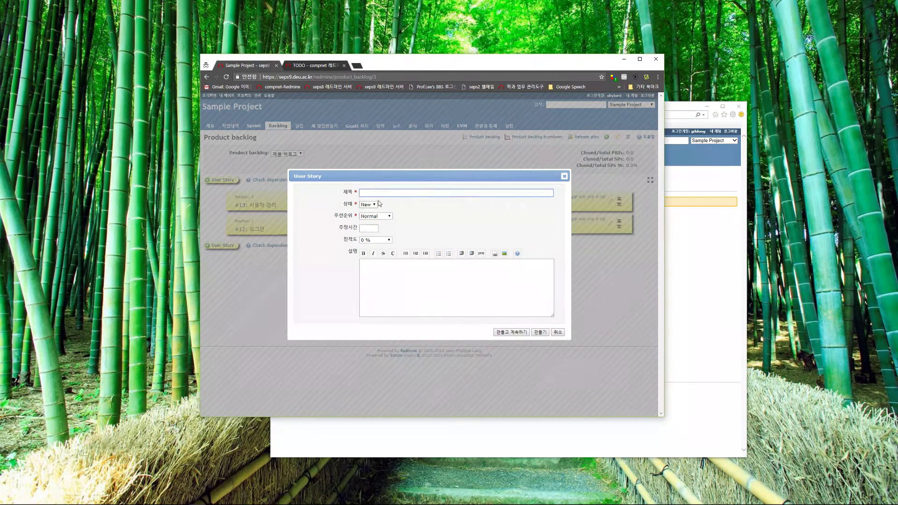
left_click(375, 193)
type("메일 쓰기")
left_click(370, 229)
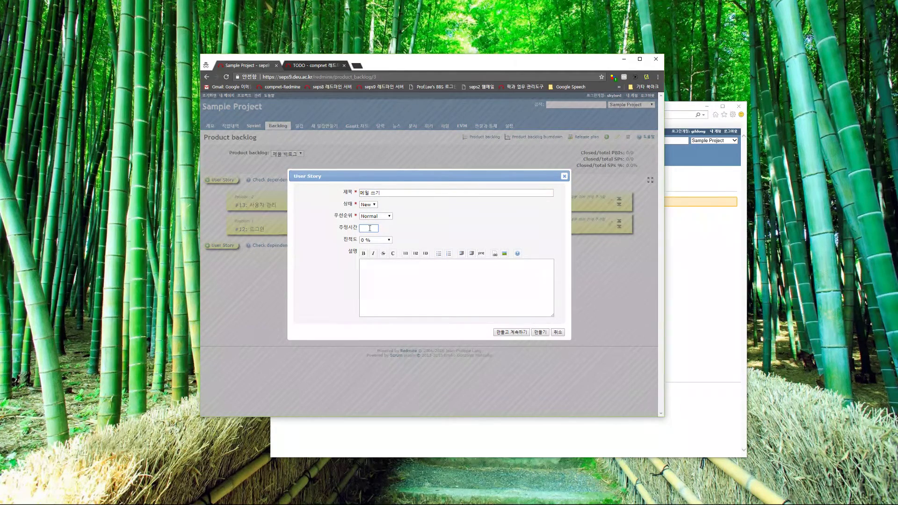
type("20")
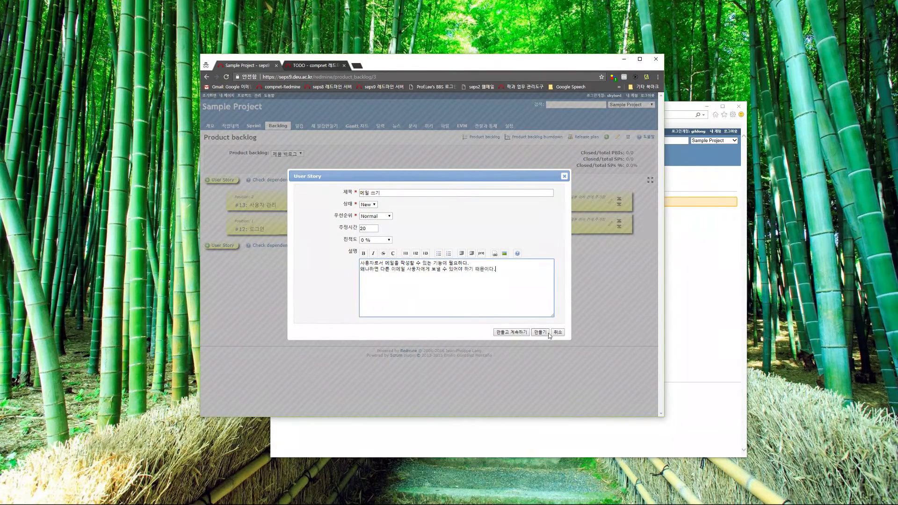
left_click(541, 333)
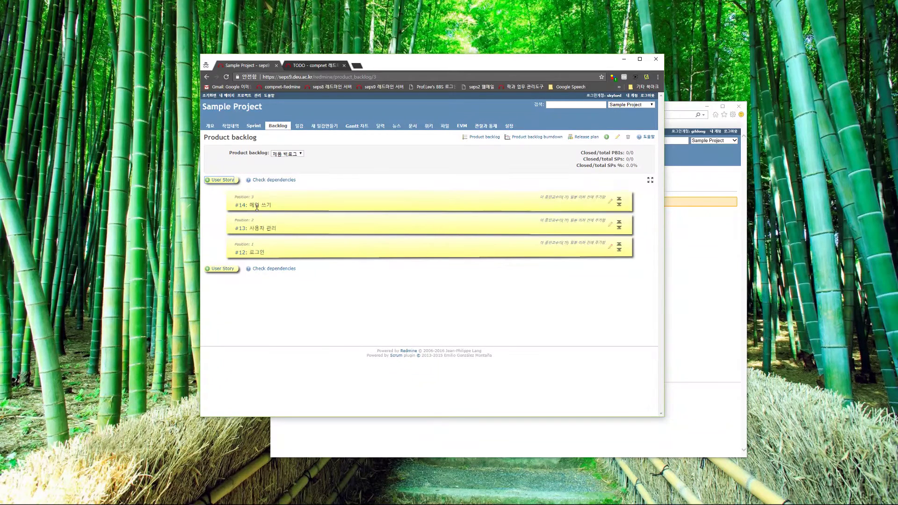
- Start backlog user story "메일 읽기" with the description "사용자로서 메일을 읽을 수 있는 기능이 필요하다. 왜냐하면 다른 이메일 사용자가 보낸 이메일을 볼 수 있어야 하기 때문이다."
left_click(221, 180)
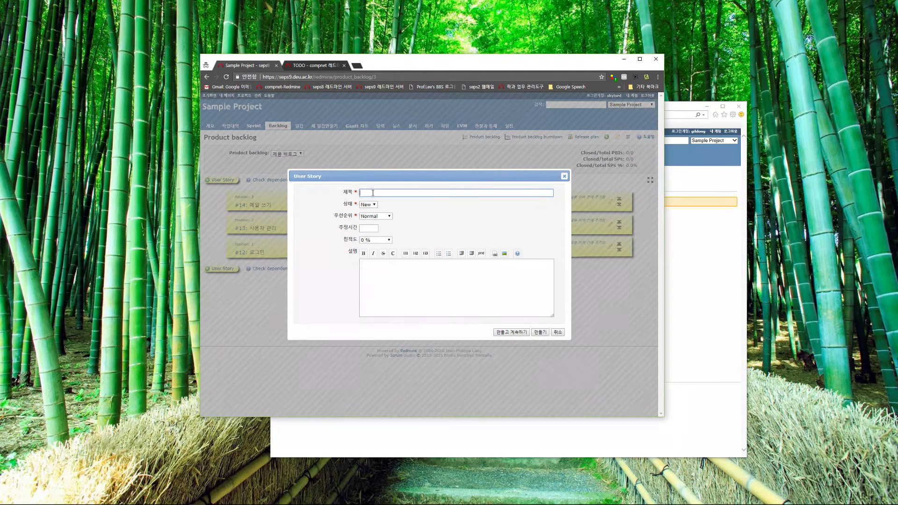
type("메일 읽기")
key("BackSpace")
type("읽기")
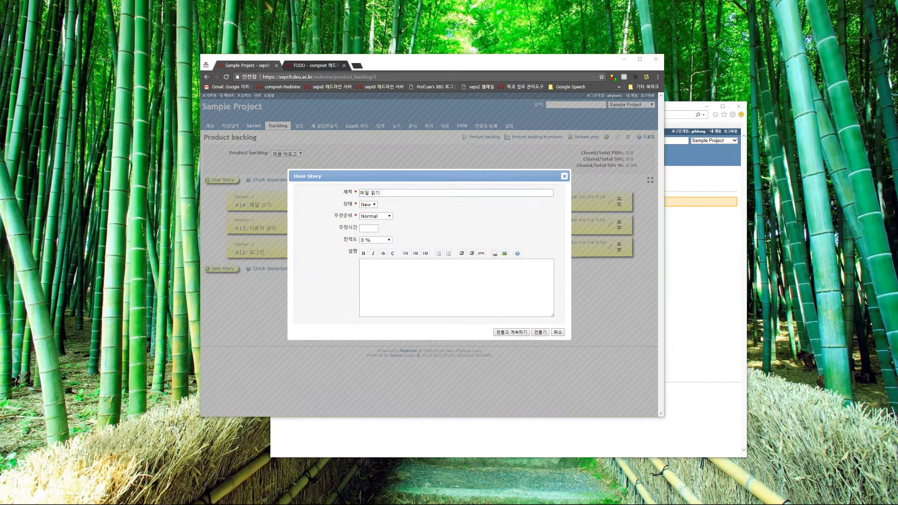
left_click(385, 300)
type("사용자로서 메일을 읽을 수 있는 기능이 필요하다. 왜냐하면 다른 이메일 사용자가 보낸 이메일을 볼 수 있어야 하기 때문이다.")
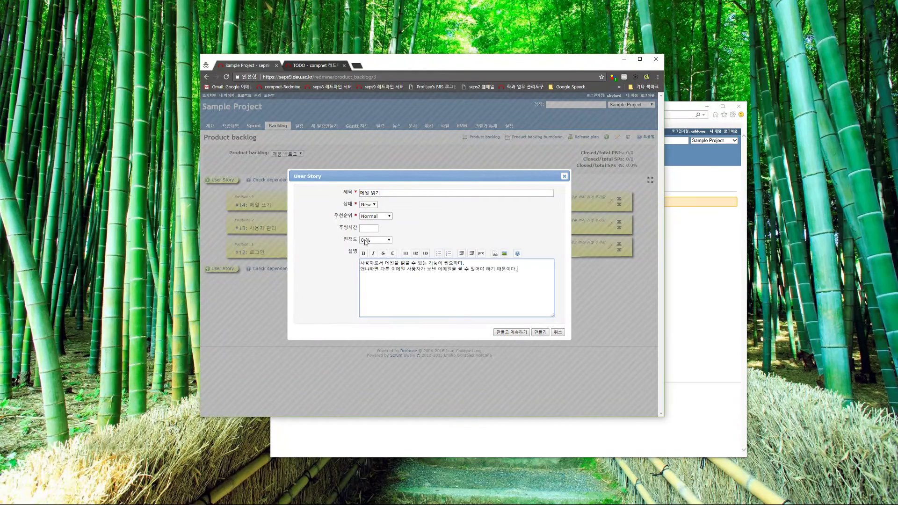
- Set the "메일 읽기" user story's estimated time to 40 and create the story
left_click(367, 228)
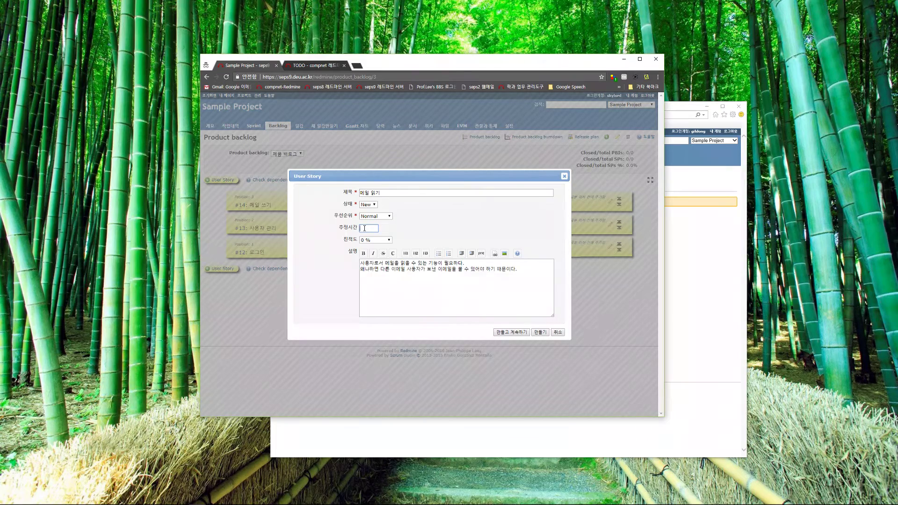
type("40")
left_click(540, 332)
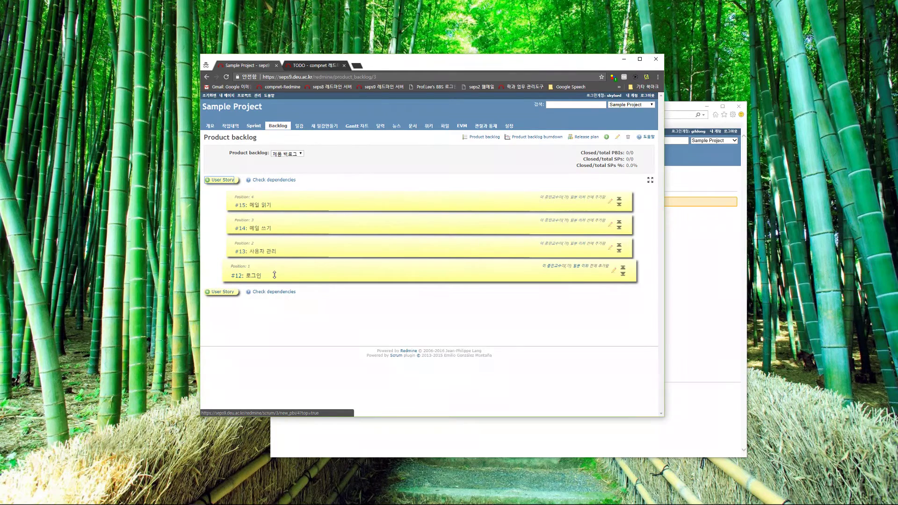
- Reorder the product backlog so that the "로그인" story comes first and "사용자 관리" second
left_click_drag(285, 276, 295, 198)
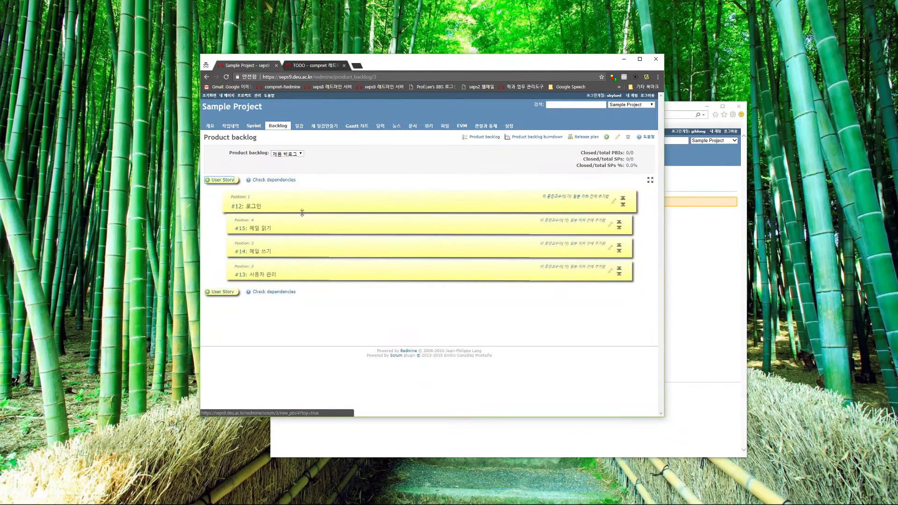
left_click_drag(293, 272, 300, 222)
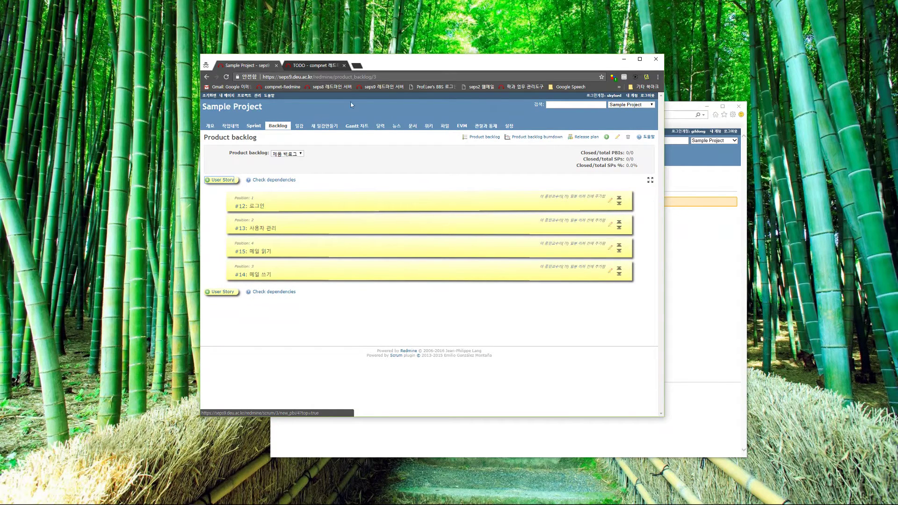
- Compare the sprint board of "스프린트 01" with the user stories in the product backlog
left_click(254, 127)
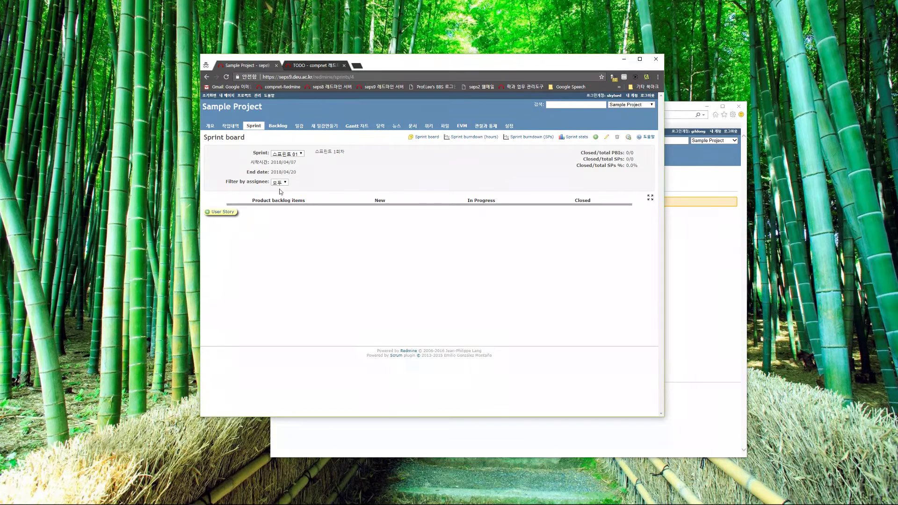
left_click(282, 127)
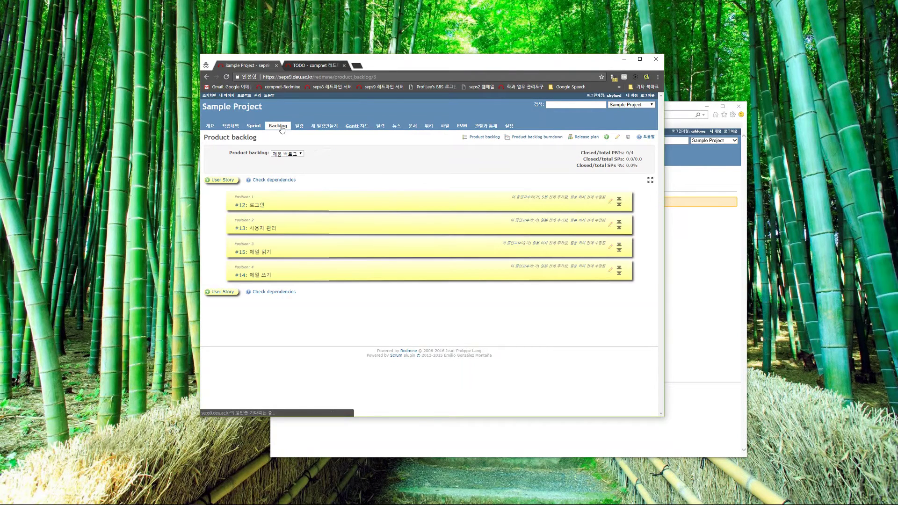
left_click_drag(361, 225, 359, 228)
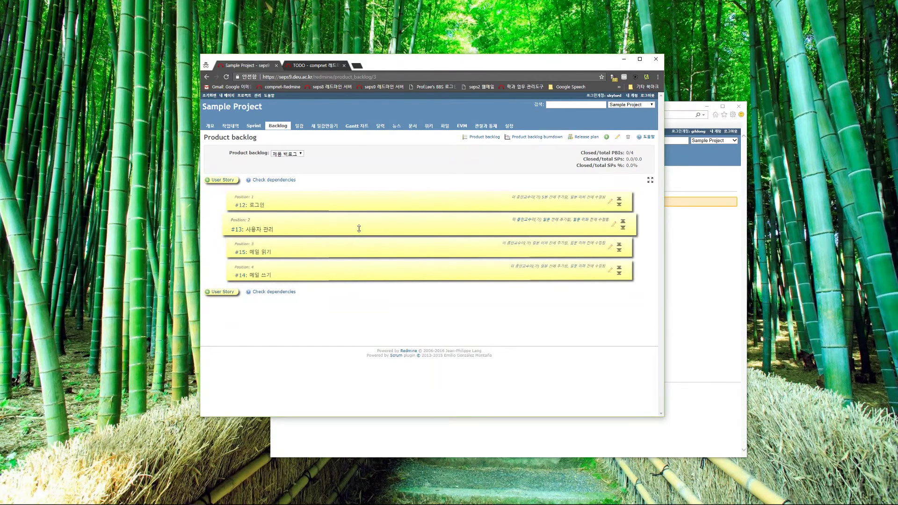
left_click_drag(359, 228, 359, 229)
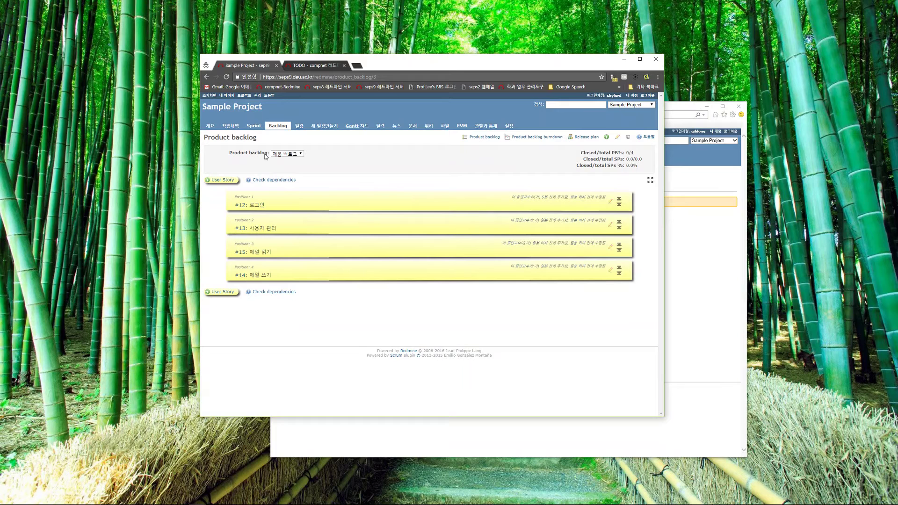
left_click(254, 126)
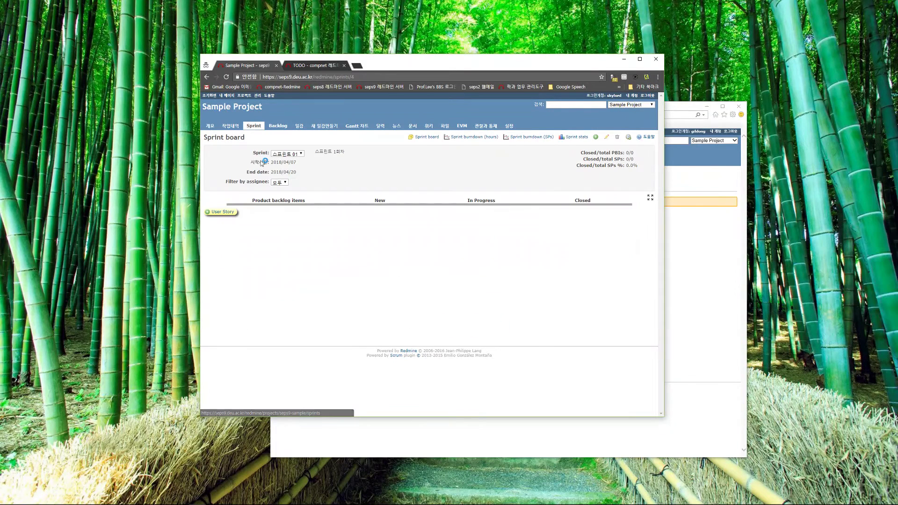
left_click(279, 126)
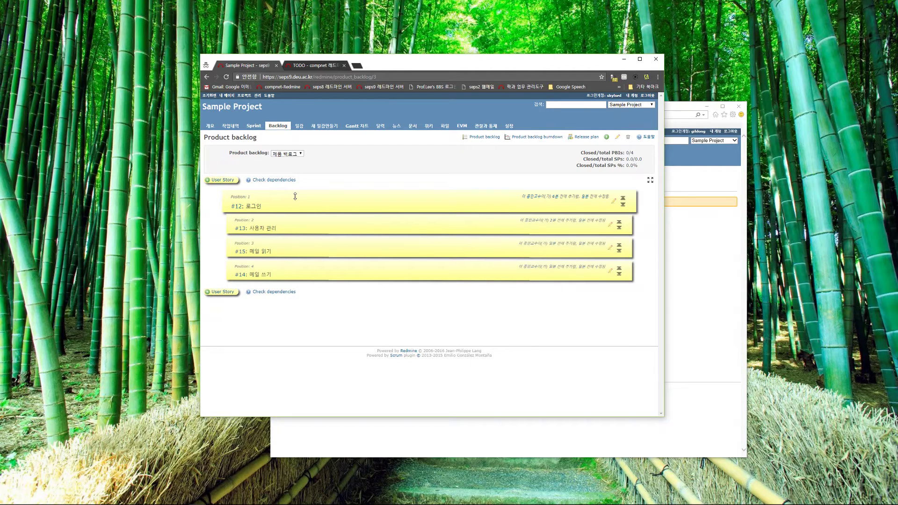
- View the details of the "로그인" user story and the project's issue list
left_click(236, 209)
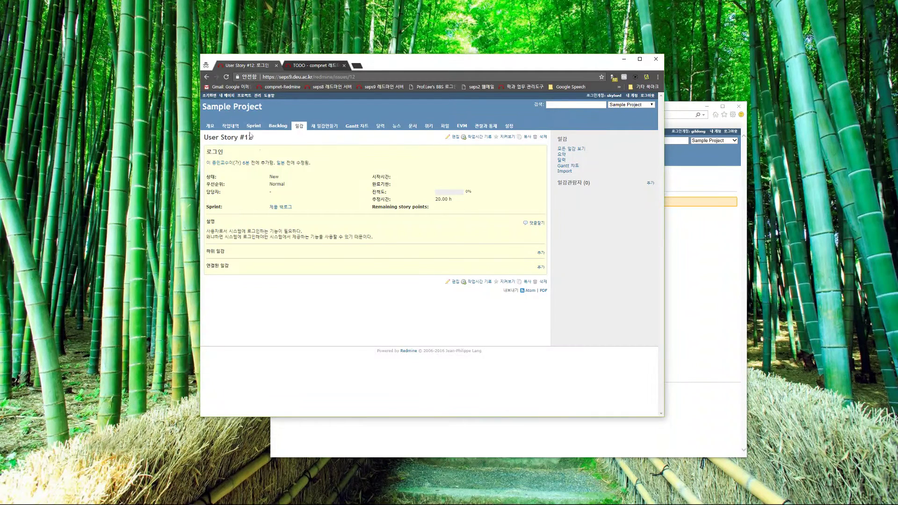
left_click(278, 125)
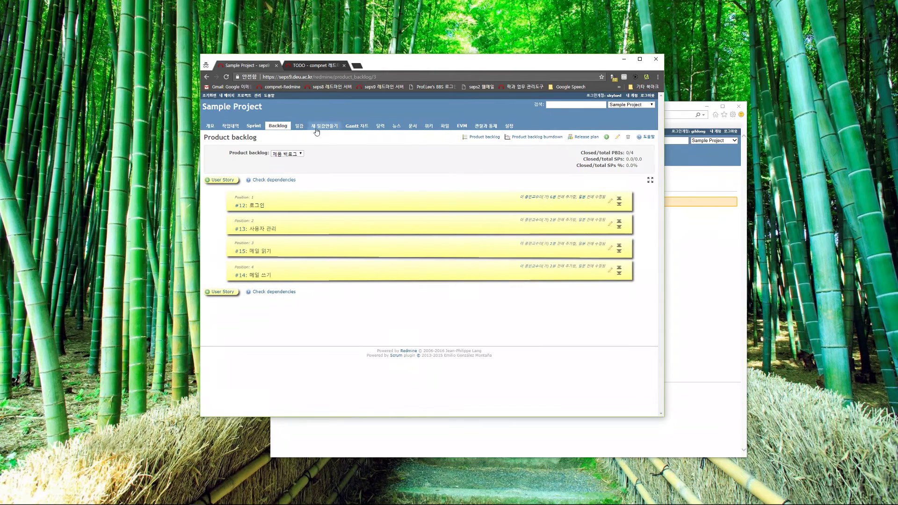
left_click(299, 126)
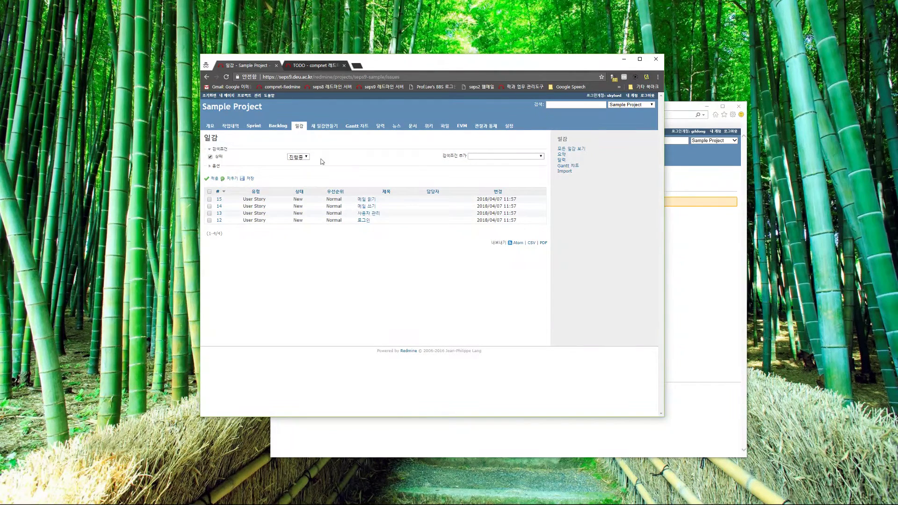
left_click(325, 128)
left_click(284, 154)
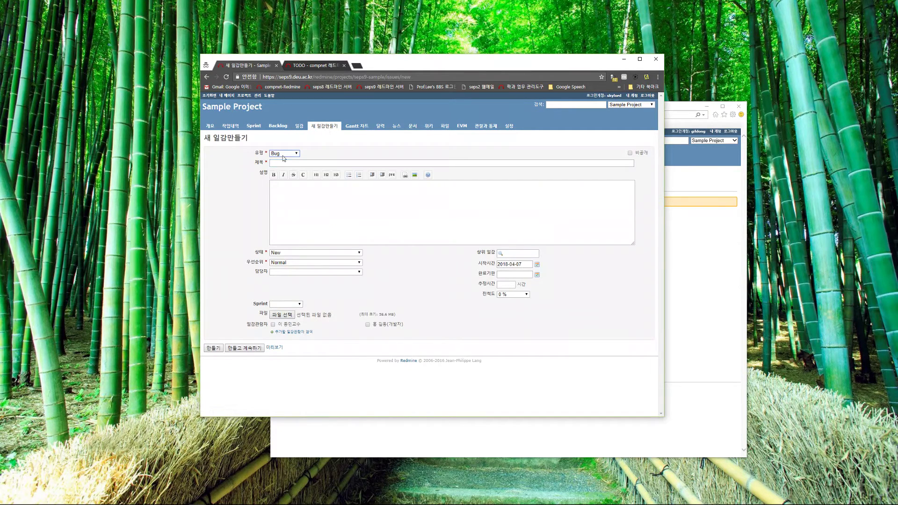
left_click(286, 178)
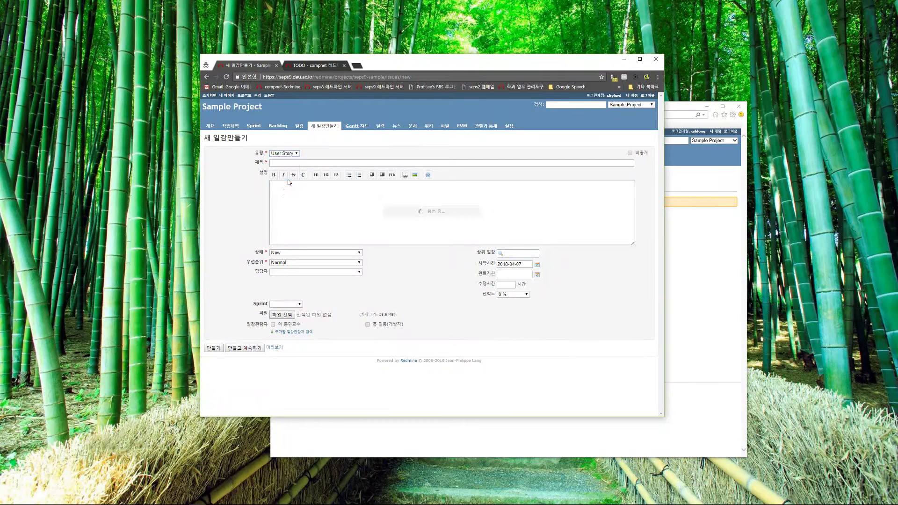
left_click(287, 163)
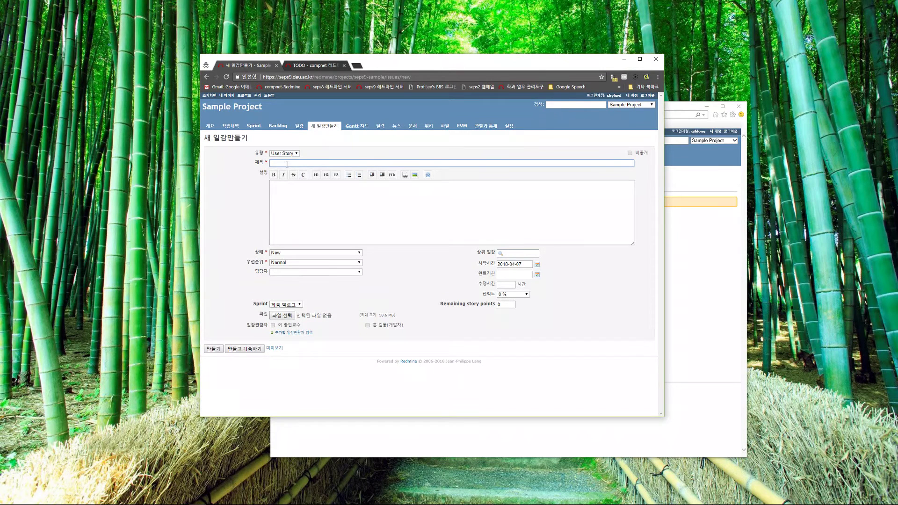
left_click(295, 217)
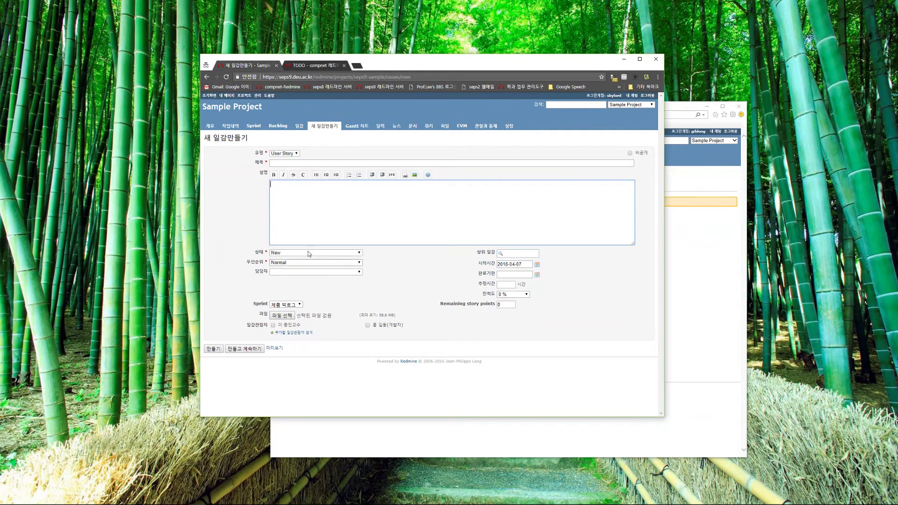
left_click(278, 126)
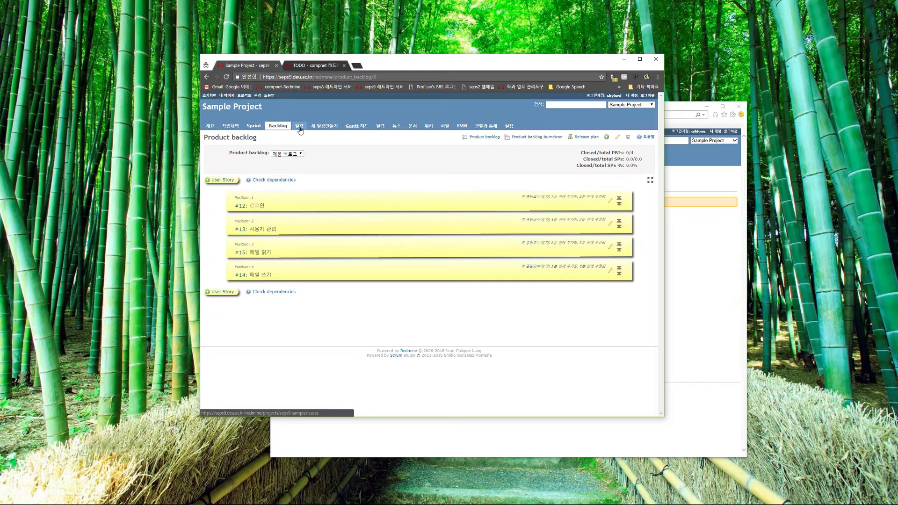
- Assign the "로그인" user story to the sprint "스프린트 01", save it, and check the sprint board and product backlog
left_click(236, 207)
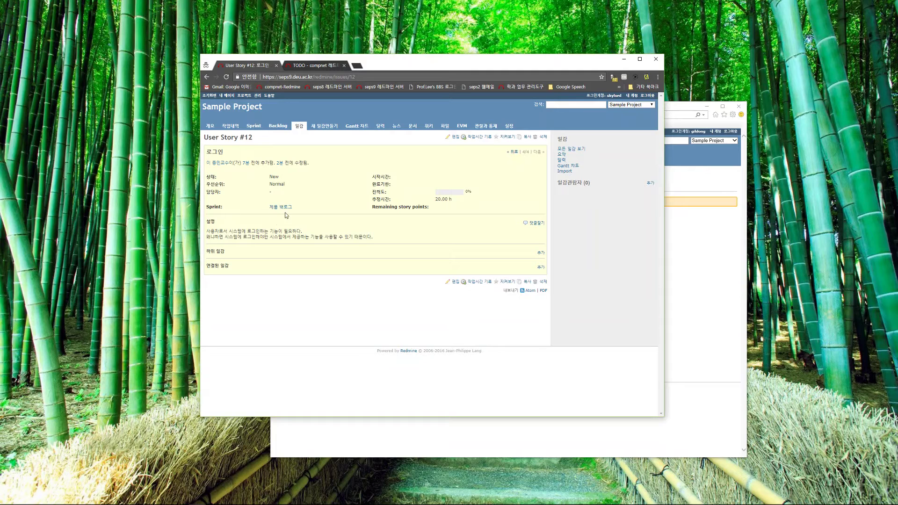
left_click(455, 137)
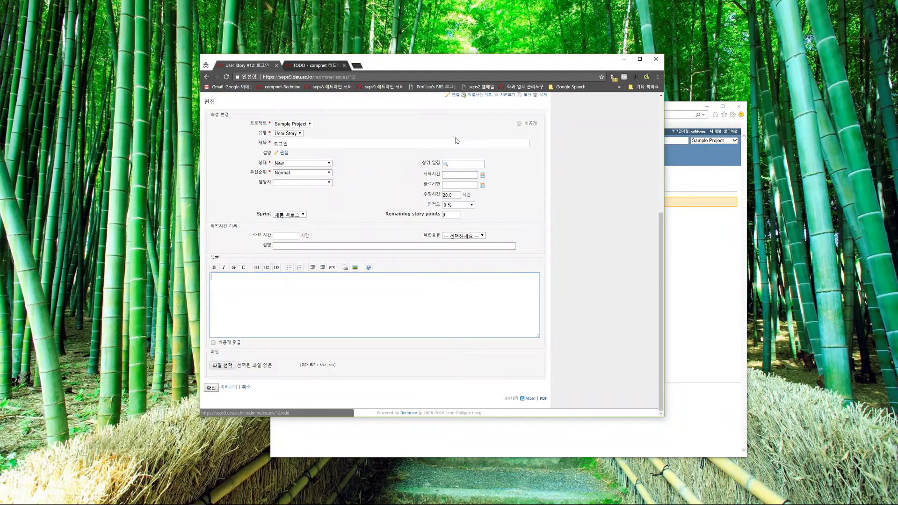
left_click(289, 215)
left_click(294, 234)
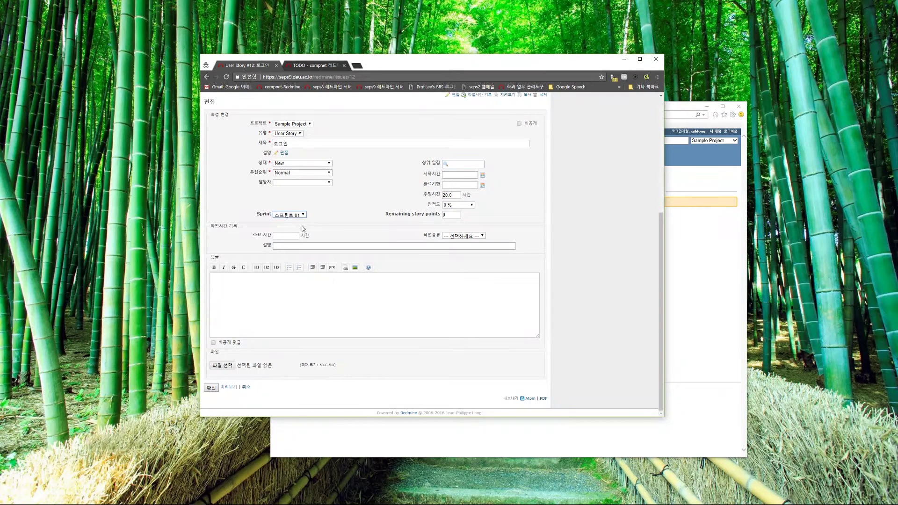
left_click(212, 389)
left_click(213, 389)
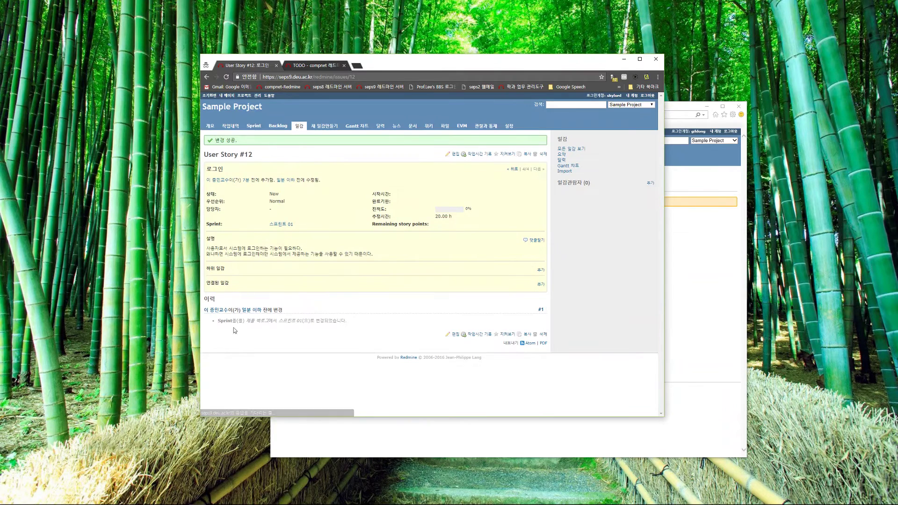
left_click(253, 127)
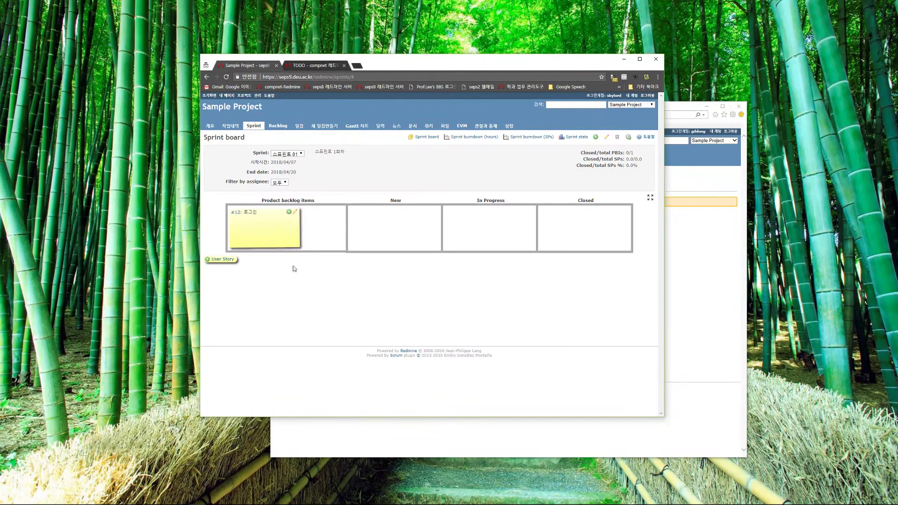
left_click(282, 127)
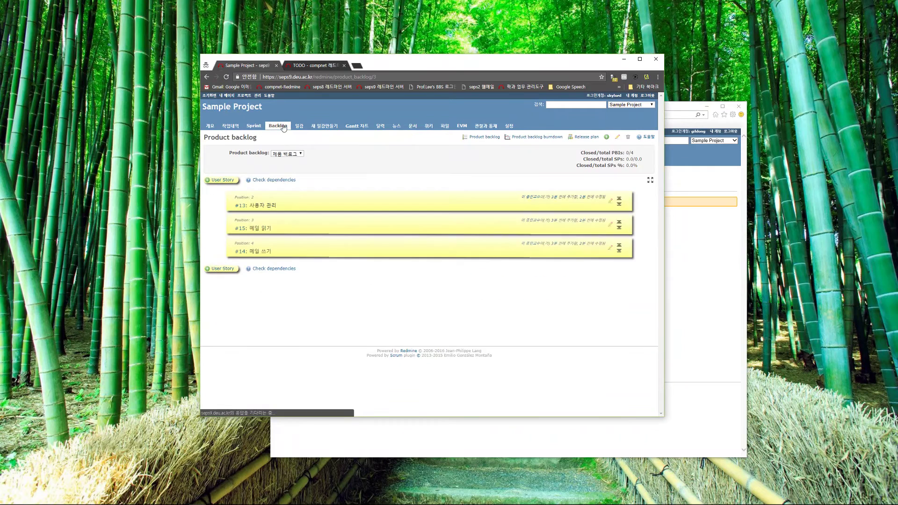
- Assign the "사용자 관리" user story to the sprint "스프린트 01", save it, and check the product backlog and sprint board
left_click(240, 205)
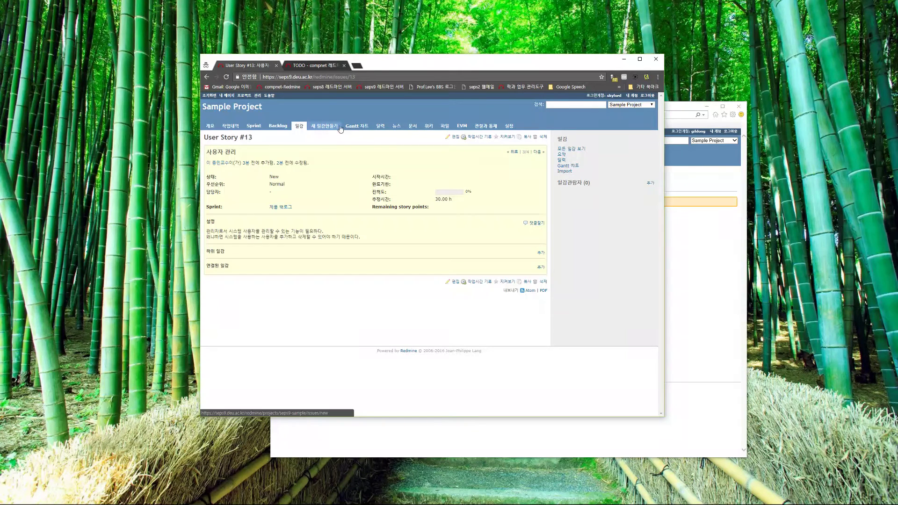
left_click(453, 141)
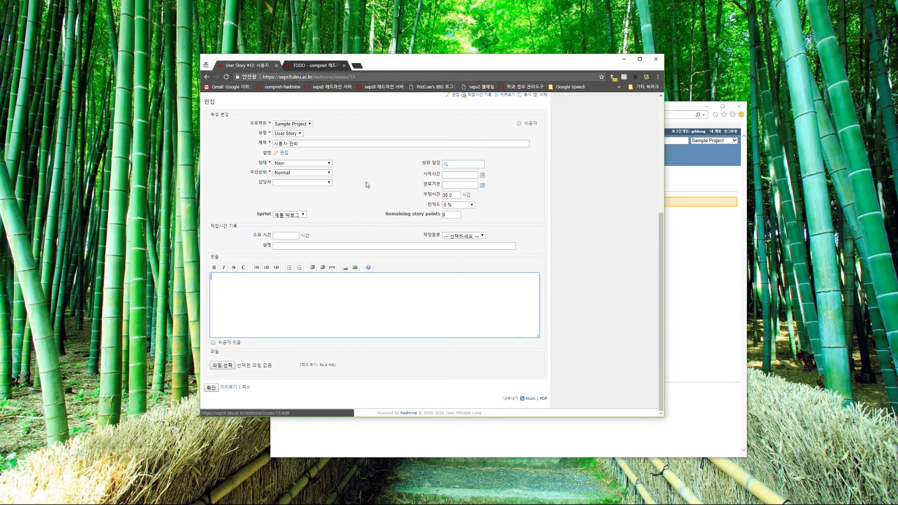
left_click(295, 215)
left_click(211, 387)
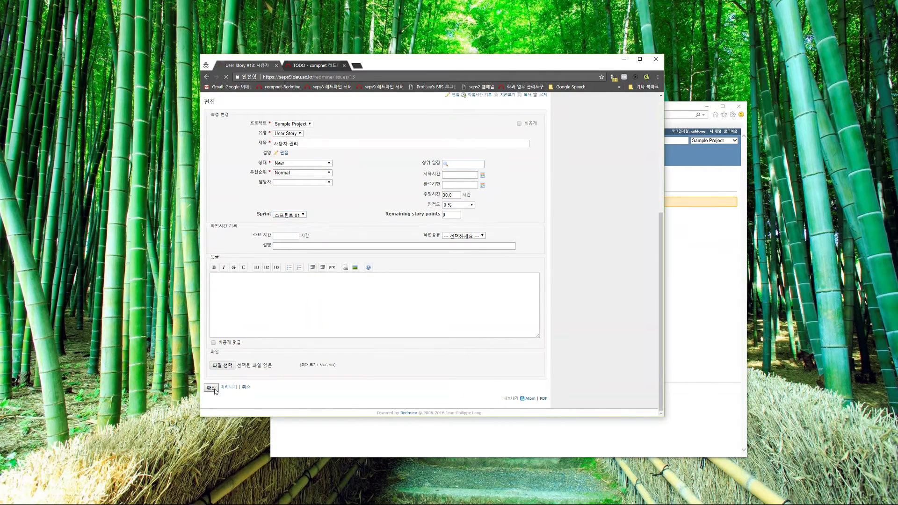
left_click(278, 126)
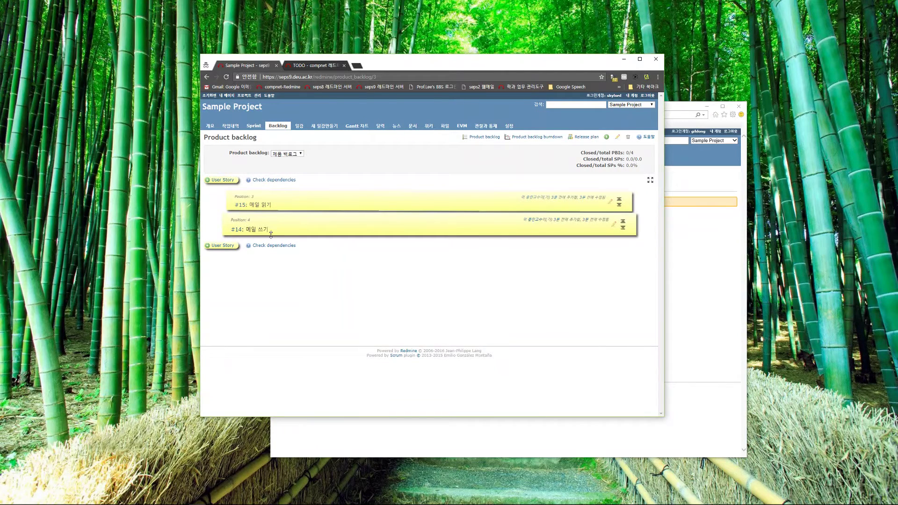
left_click(253, 125)
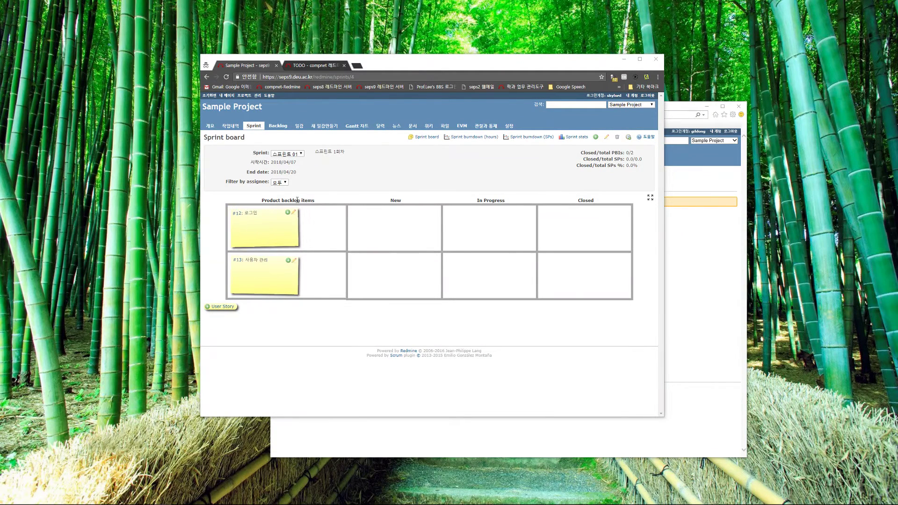
left_click_drag(315, 199, 258, 204)
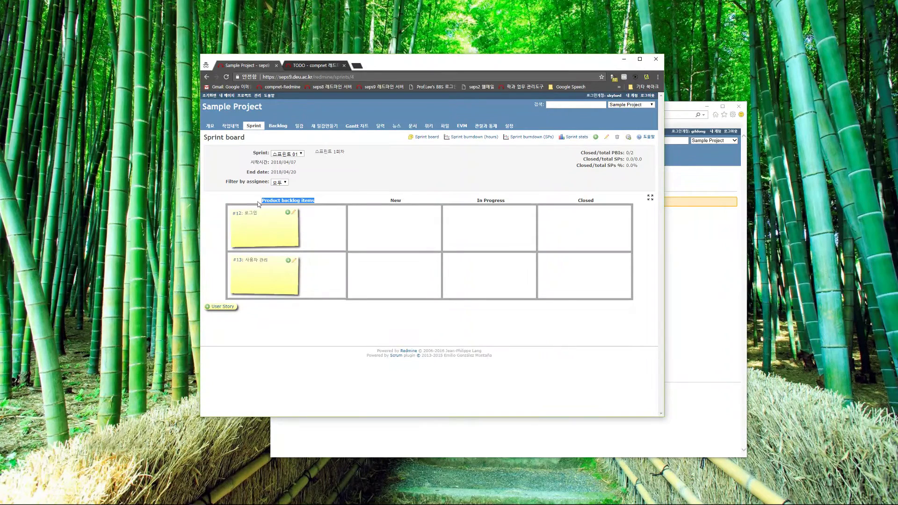
left_click(252, 213)
- Start a subtask of type Task under the "로그인" user story, titled "로그인 기능에 대한 사용자 인터페이스 개발"
left_click(233, 211)
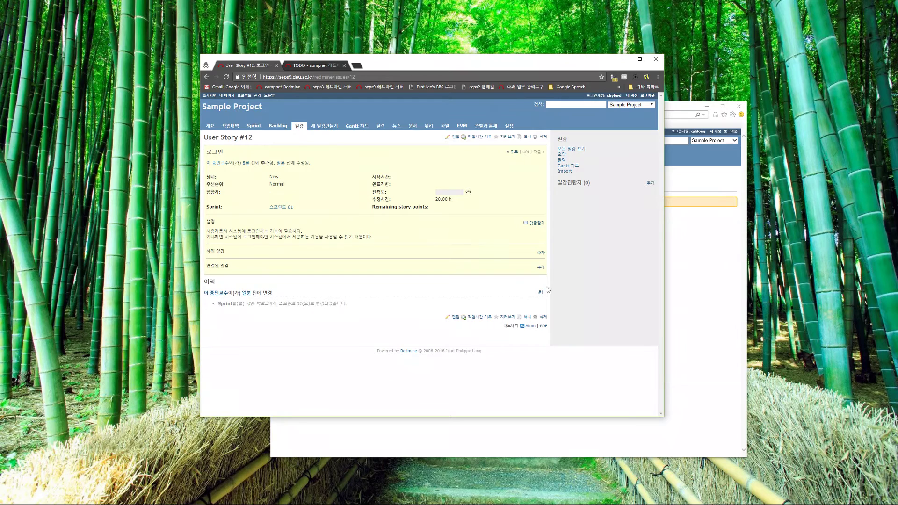
left_click(541, 254)
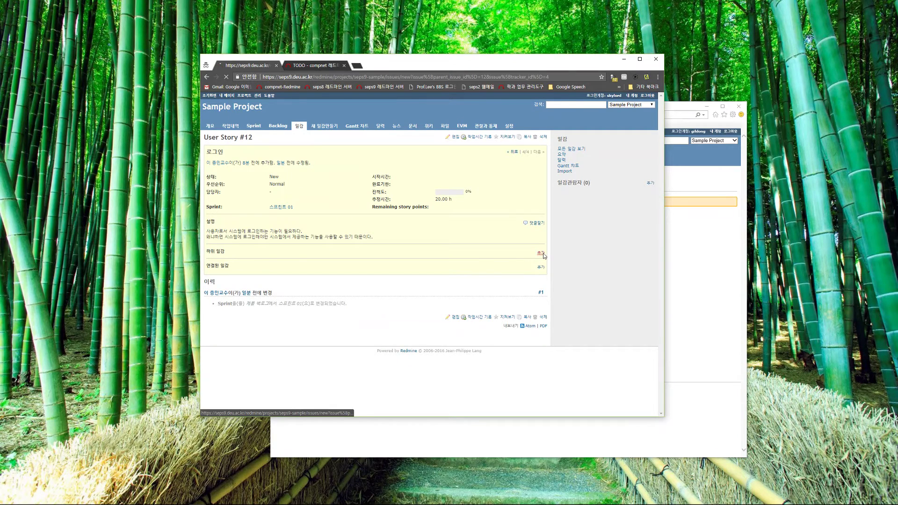
left_click(294, 154)
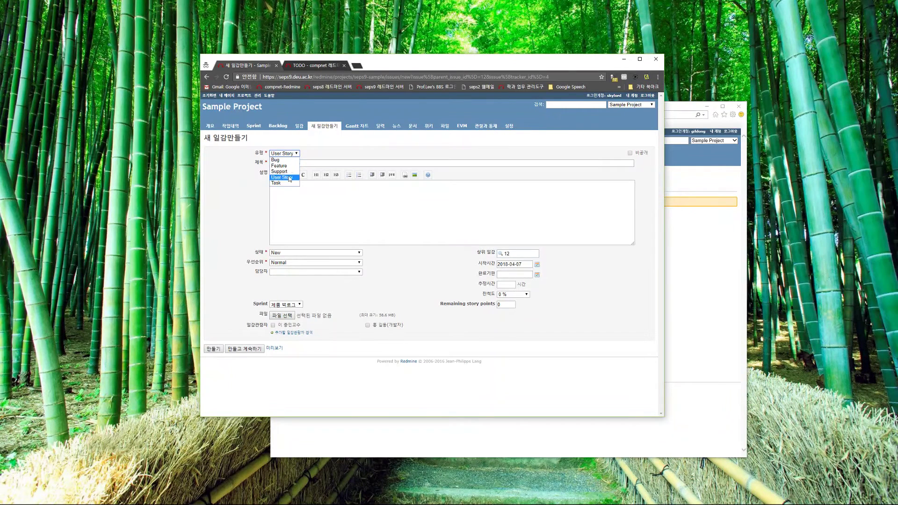
left_click(285, 183)
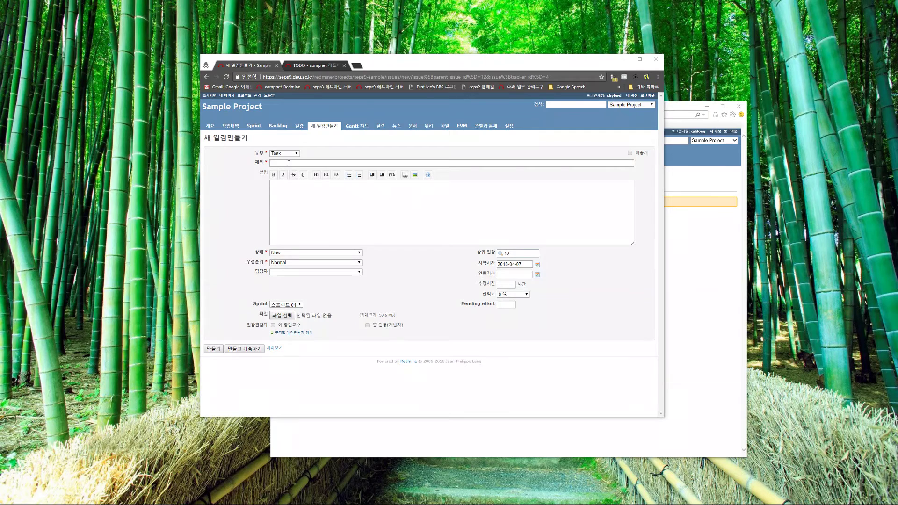
type("로그인 기능에 대한 사용자 인터페이스 개발")
- Describe the task as "로그인 기능의 화면 설계 및 구현", with "로그인 화면" built properly and, indented, "사용자 관리 화면" (관리자용) and "주메뉴 화면" (사용자용) temporary
left_click(289, 227)
type("o 로그인 기능의 화면 설계 및 구현 o 로그인 화면: 제대로 구현 필요 - 사용자 관리 화면: 임시로 구현 (관리자용) - 주메뉴 화면: 임시로 구현. (사용자용)")
left_click(271, 200)
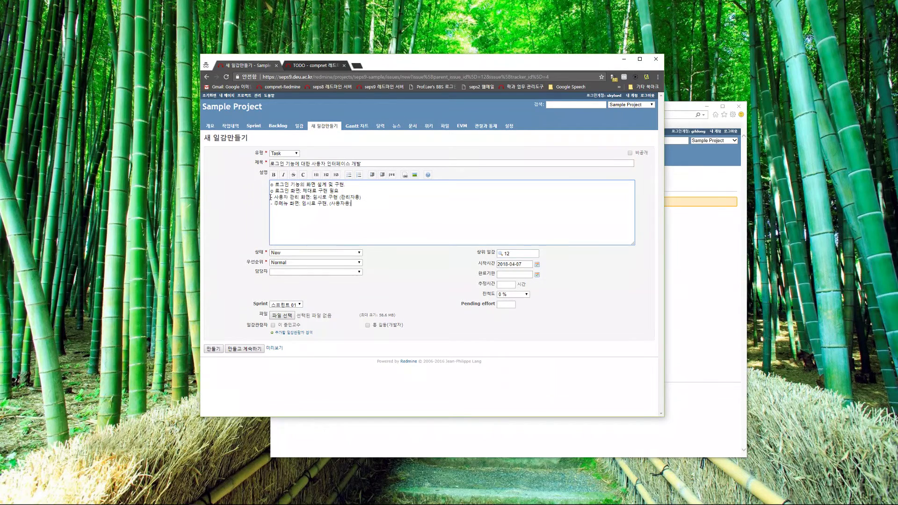
left_click(271, 205)
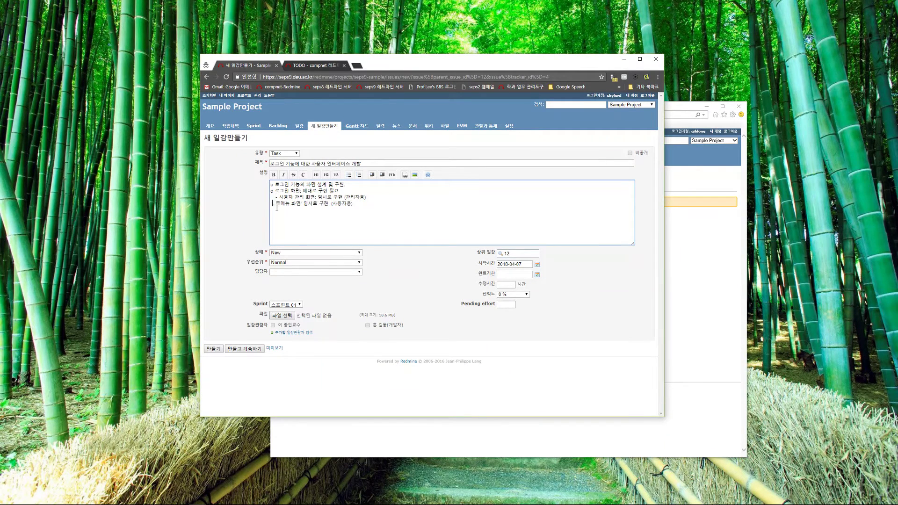
- Assign the login interface task to the professor, set the due date to 2018-04-20 and the estimate to 4 hours, and create it
left_click(292, 273)
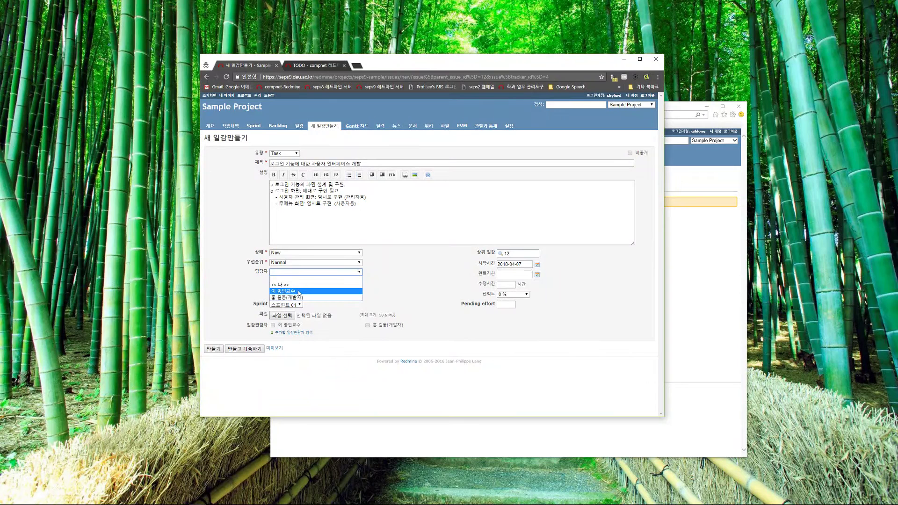
left_click(300, 291)
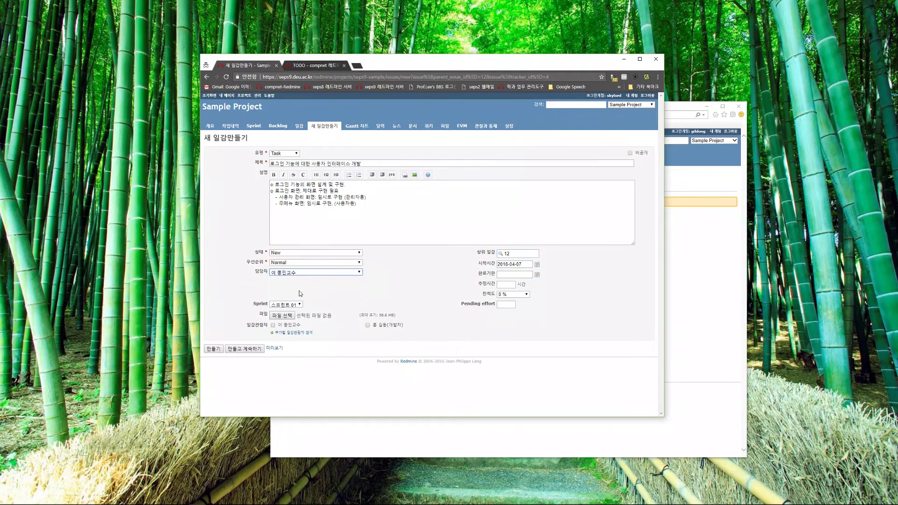
left_click(538, 276)
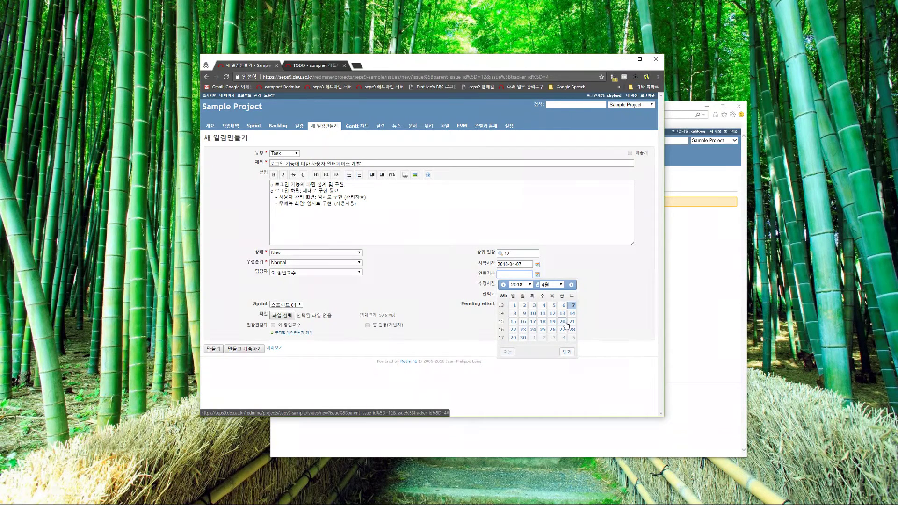
left_click(564, 322)
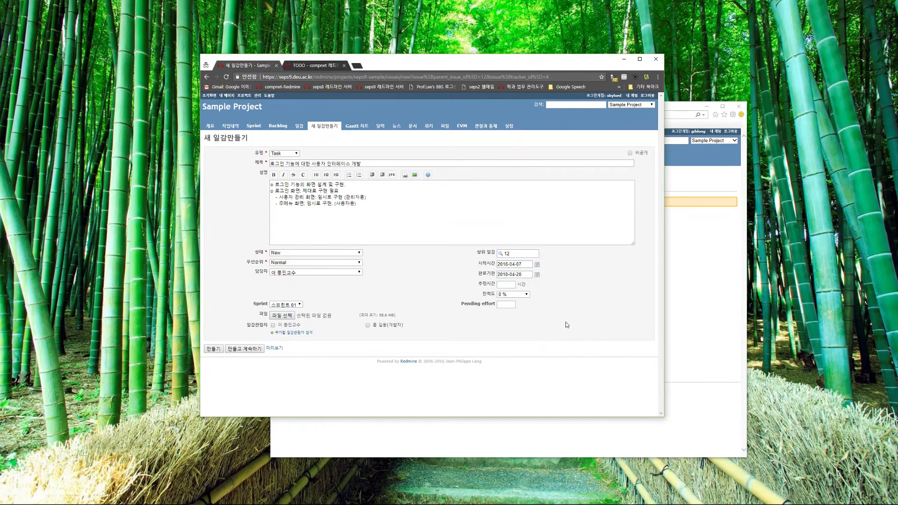
left_click(509, 284)
left_click(507, 305)
left_click(216, 351)
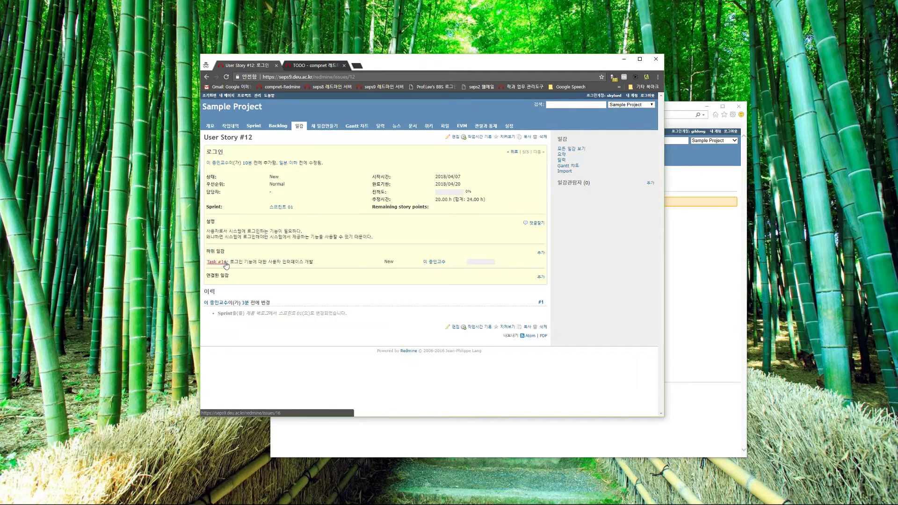
- On the sprint board, enter 4 as the pending effort of the login interface task
left_click(253, 126)
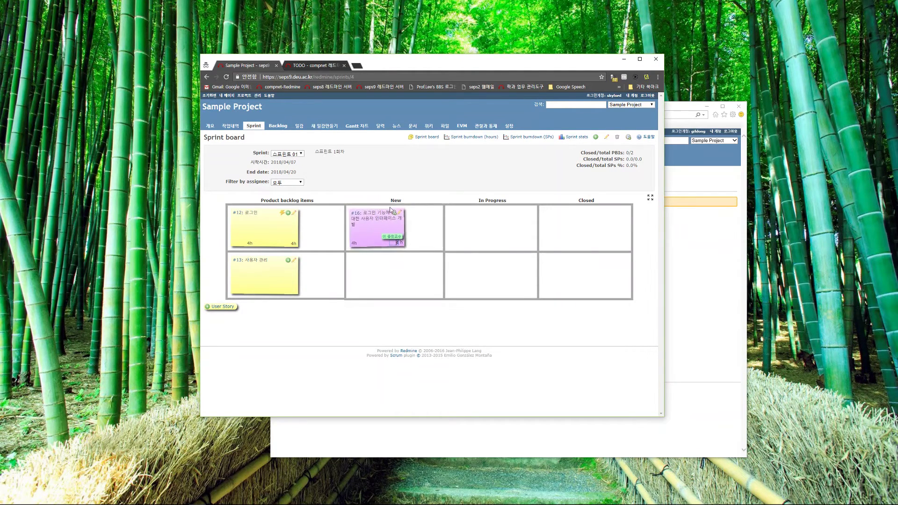
left_click(399, 243)
type("4")
- Set the estimated time of the "로그인" user story to 0 hours, save it, and check the estimate with its total
left_click(236, 213)
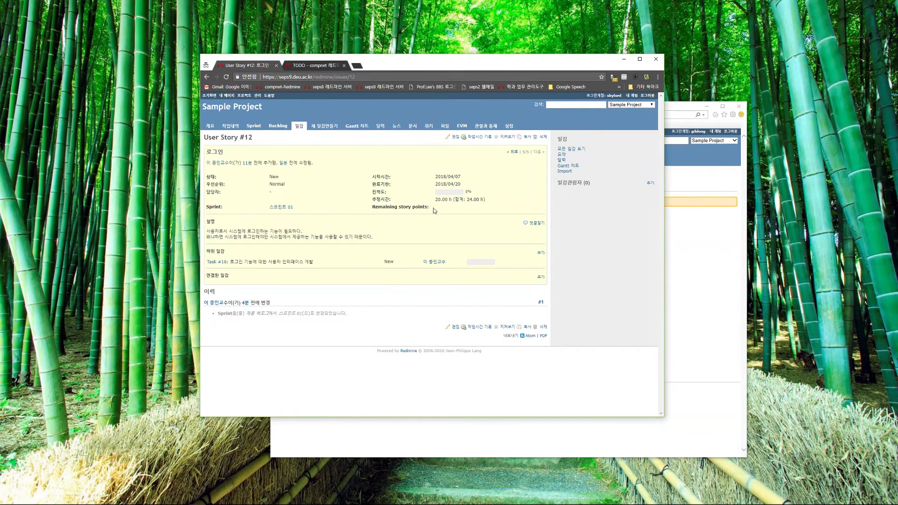
left_click_drag(436, 200, 451, 201)
left_click_drag(467, 199, 477, 201)
left_click_drag(436, 200, 449, 200)
left_click(457, 139)
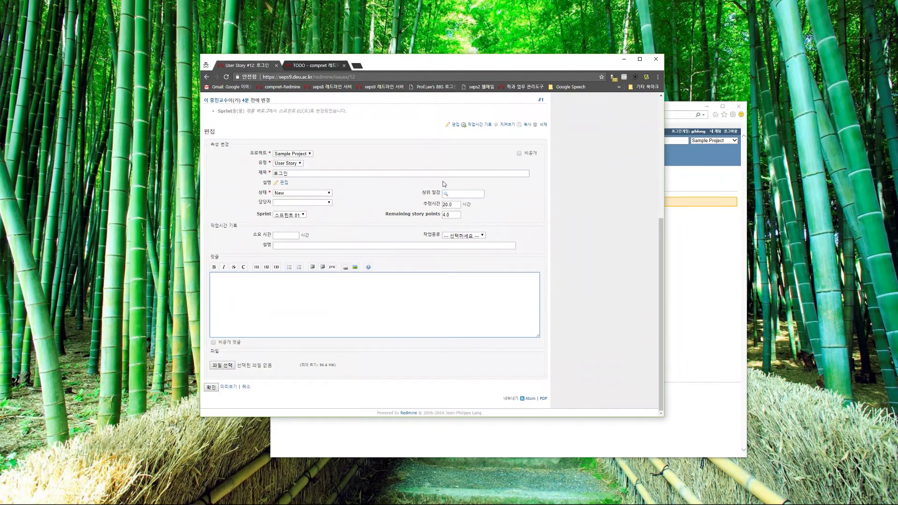
left_click(452, 203)
double_click(452, 203)
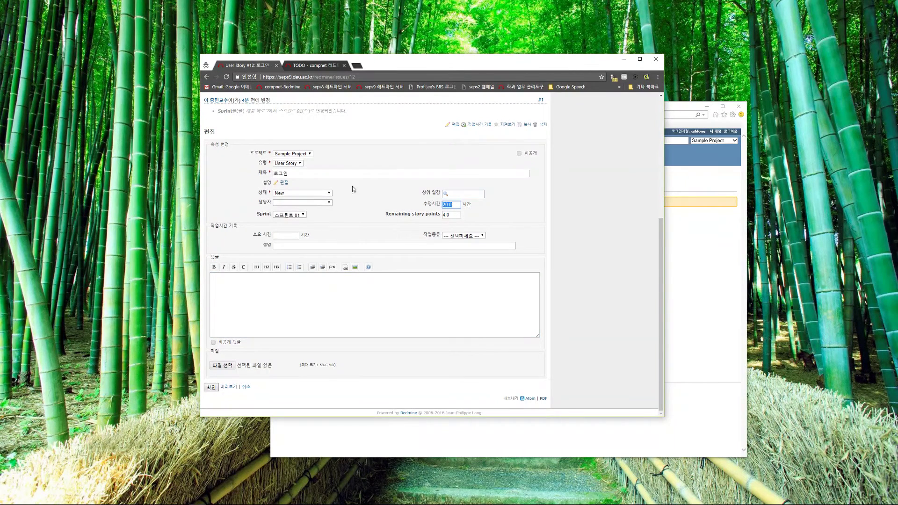
scroll(332, 182, "up", 2)
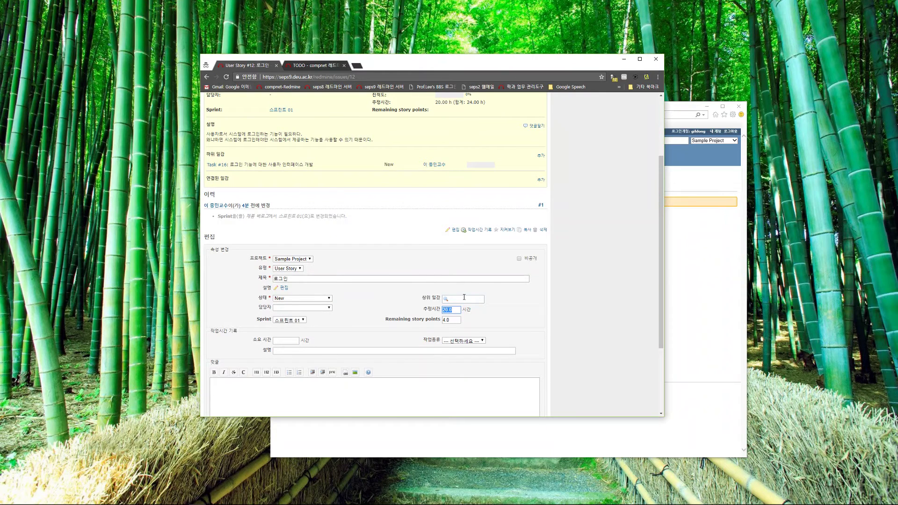
type("0")
scroll(342, 327, "down", 3)
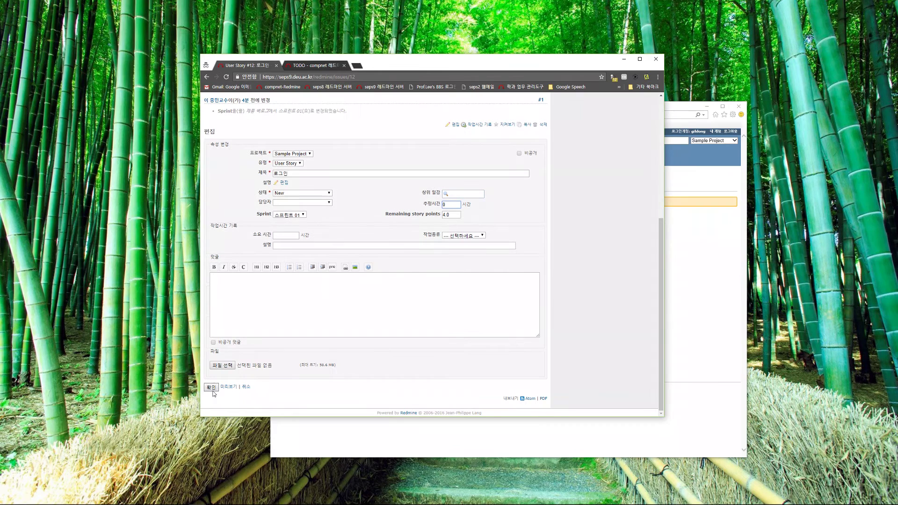
left_click(211, 388)
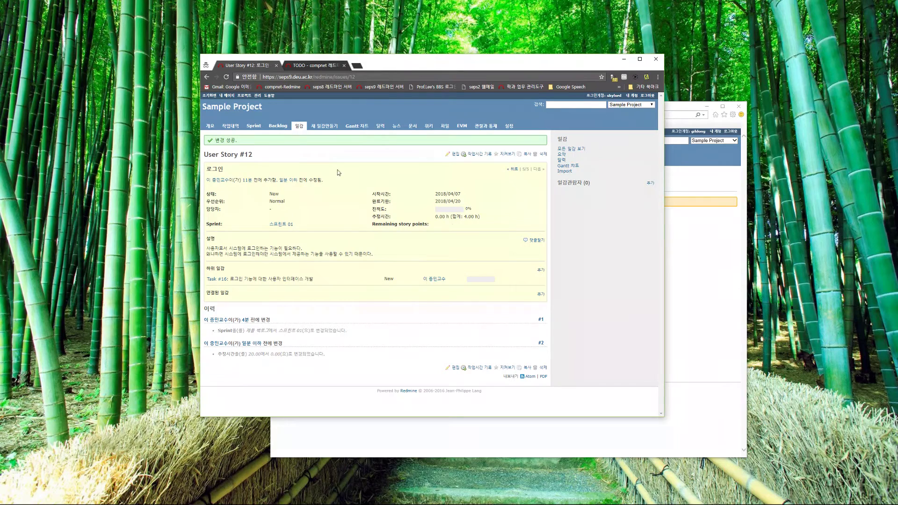
left_click_drag(435, 217, 477, 215)
left_click(463, 215)
- Start another subtask of type Task under the "로그인" user story, titled "Apache JAMES 서버와 연동"
left_click(541, 271)
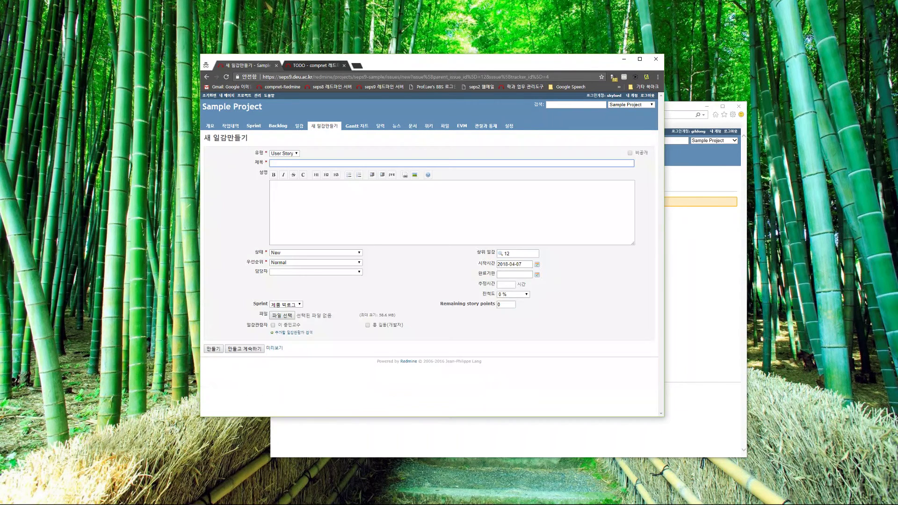
left_click(283, 154)
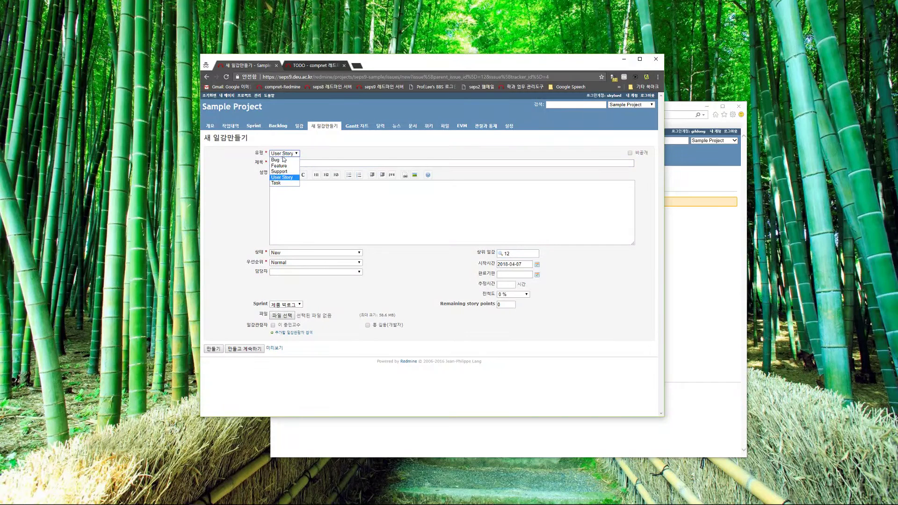
left_click(283, 184)
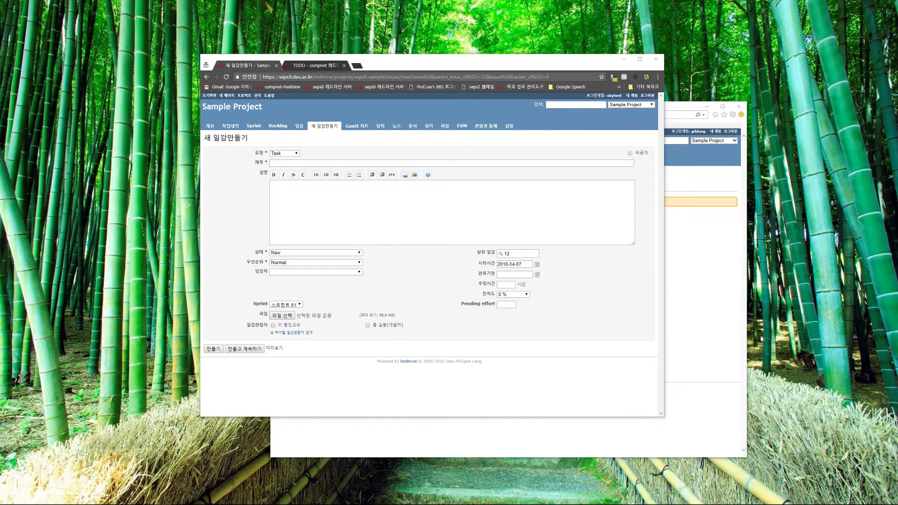
left_click(326, 163)
type("Apache JAMES 서버와 연동")
- Describe the task as "Apache JAMES 서버(SMPT, POP3 지원)와 연동할 수 있는 환경을 구축하고 로그인 제어 클래스와 ID/암호를 검증할 수 있는 지 확인한다." and assign the developer
left_click(301, 206)
type("Apache JAMES 서버(SMPT, POP3 지원)와 연동할 수 있는 환경을 구축하고 로그인 제어 클래스와 ID/암호를 검증할 수 있는 지 확인한다.")
left_click(310, 272)
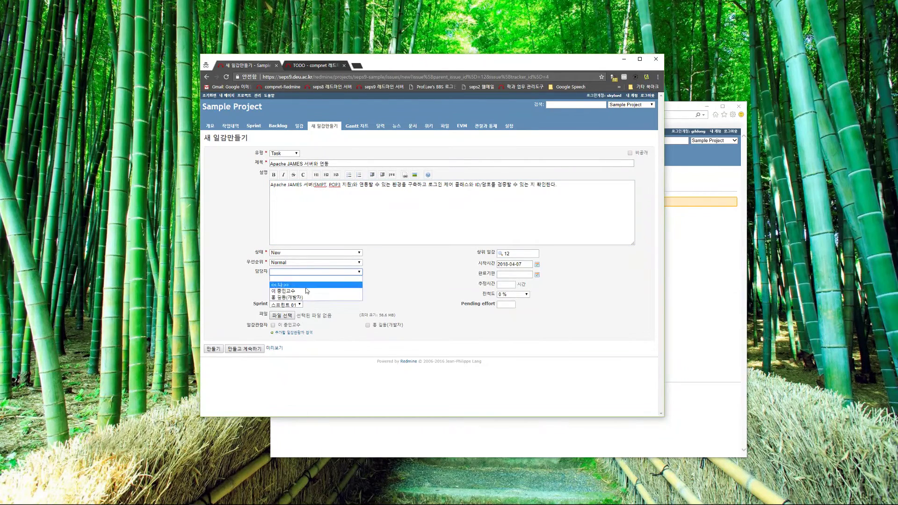
left_click(306, 297)
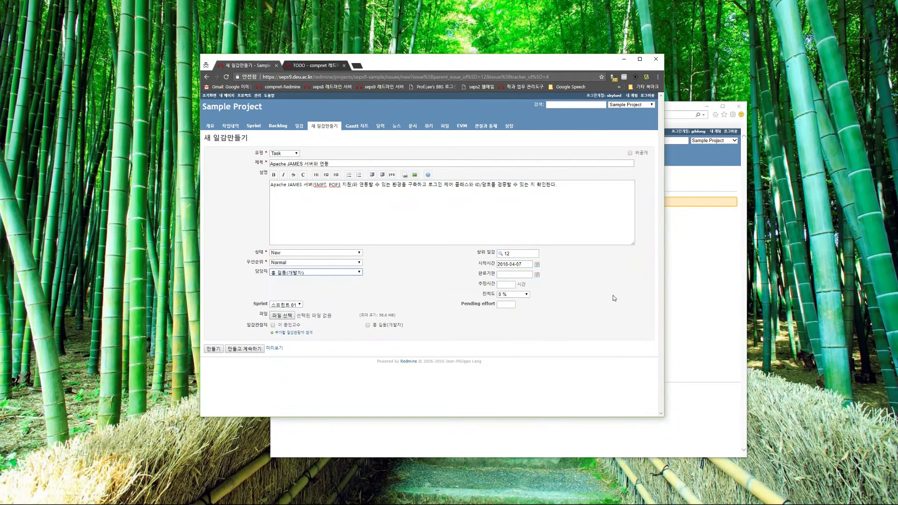
- Set the Apache JAMES task's due date to 2018-04-20 and its estimated time to 8 hours, and create it
left_click(538, 276)
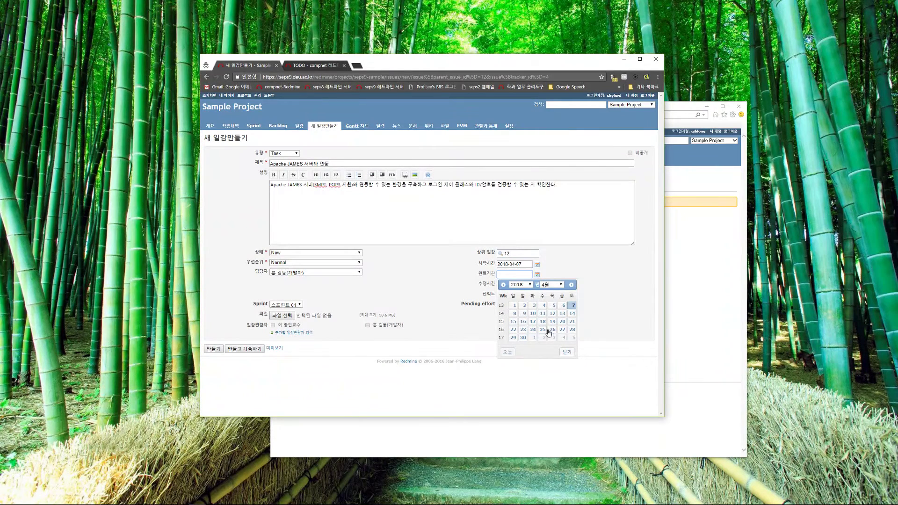
left_click(562, 322)
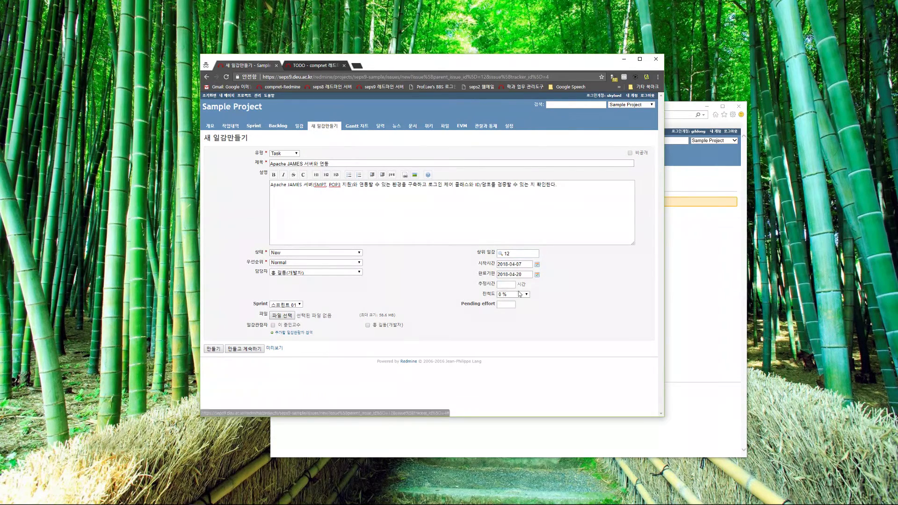
left_click(507, 285)
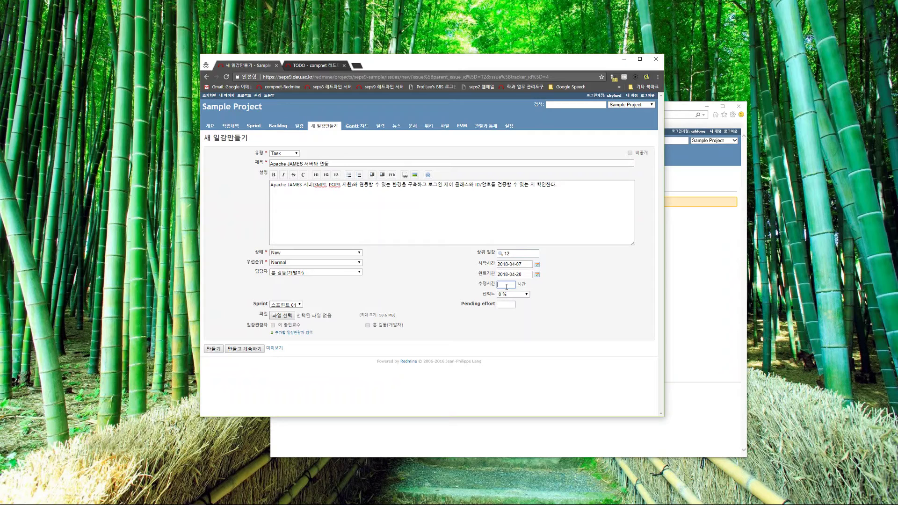
type("8")
left_click(216, 350)
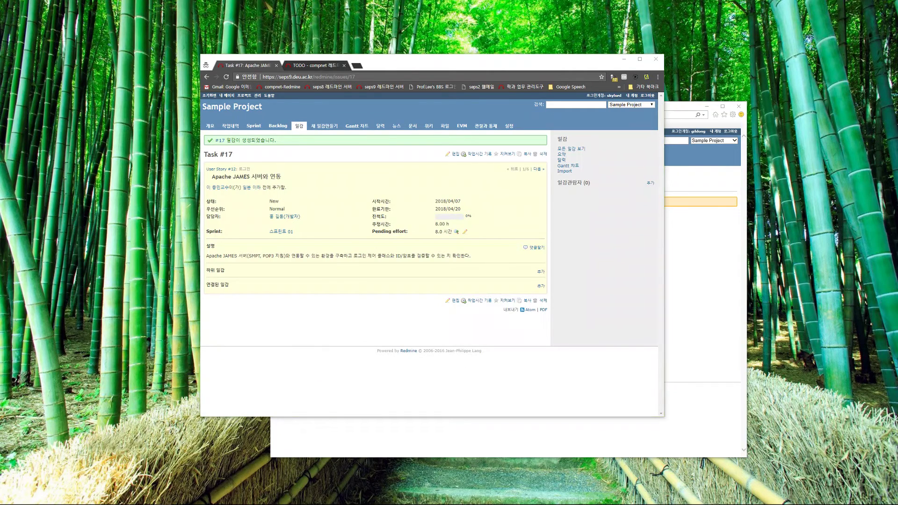
- Start another subtask of type Task under the "로그인" user story, titled "로그인 제어 클래스 구현"
left_click(220, 170)
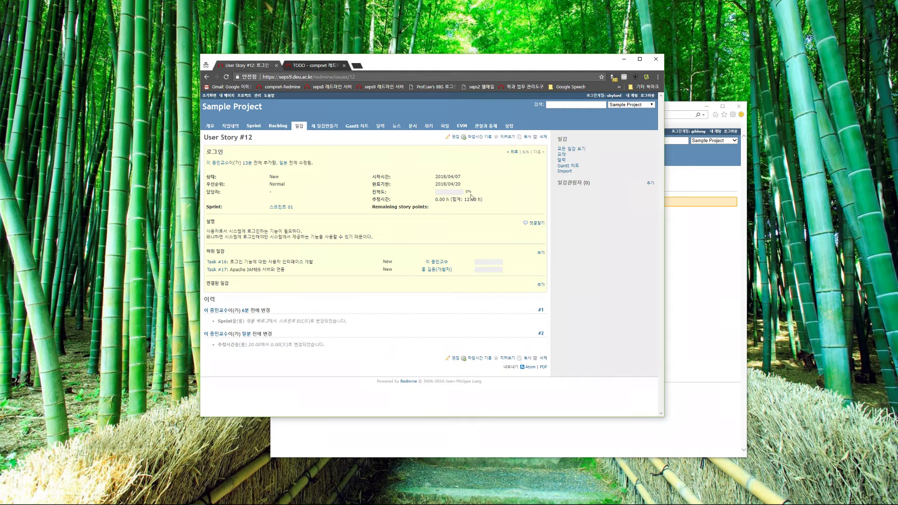
left_click(542, 254)
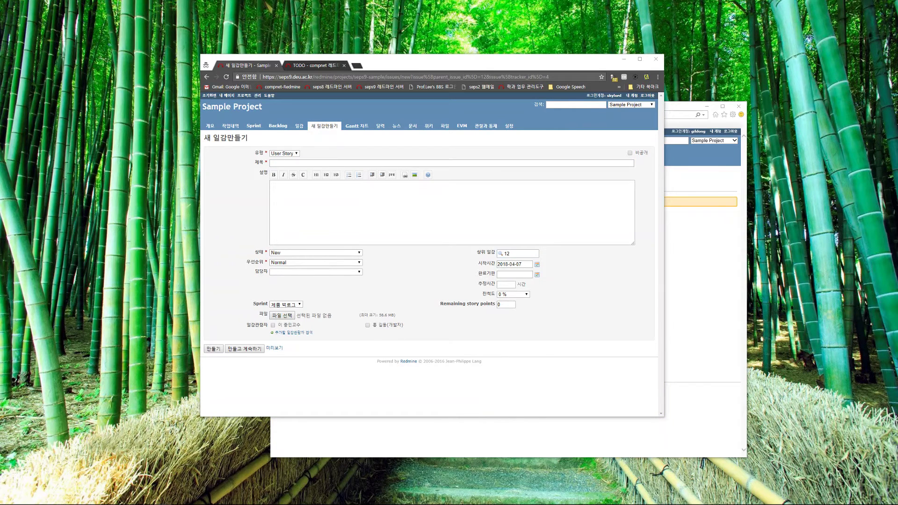
left_click(280, 163)
key("ctrl+v")
left_click(283, 154)
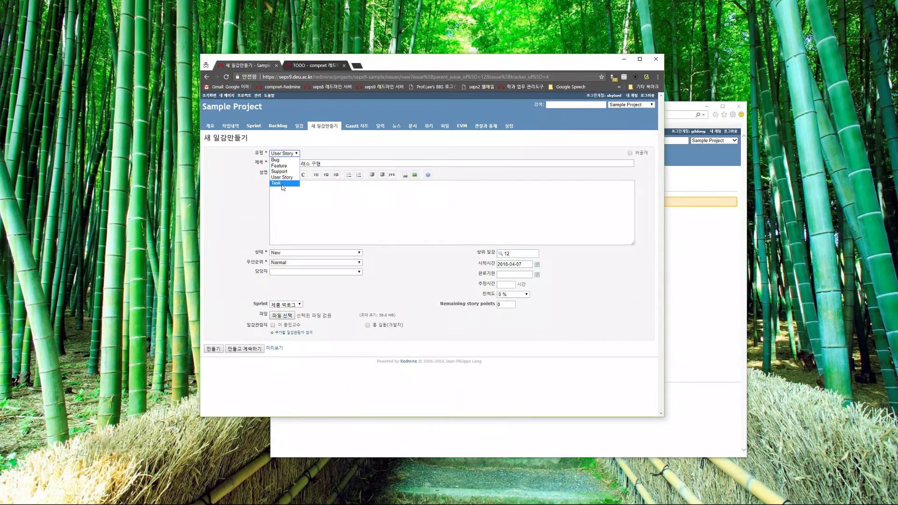
left_click(277, 183)
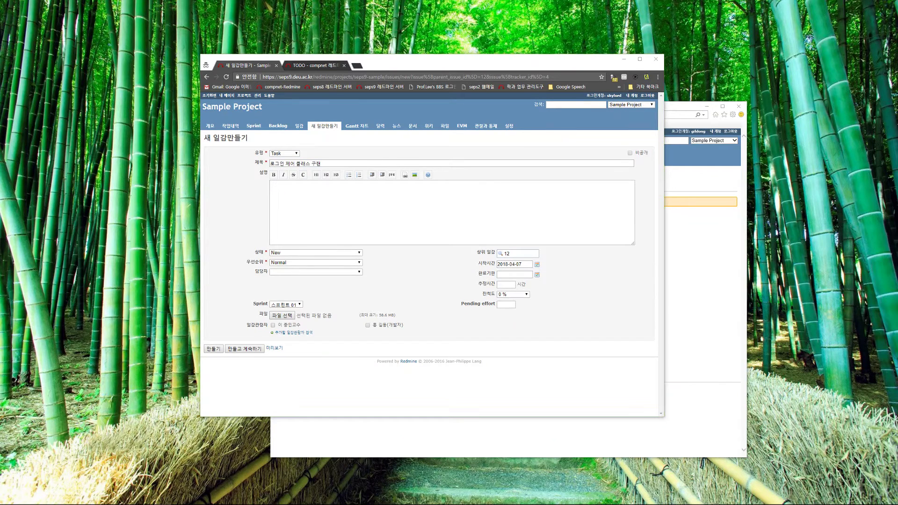
- Describe the task as "사용자가 로그인 화면에서 ID와 암호를 입력하면 정확하게 입력되었는지 검증을 하고 로그인 성공/실패 결과에 따른 화면을 보여준다." and assign it to the developer
left_click(302, 228)
type("사용자가 로그인 화면에서 ID와 암호를 입력하면 정확하게 입력되었는지 검증을 하고 로그인 성공/실패 결과에 따른 화면을 보여준다.")
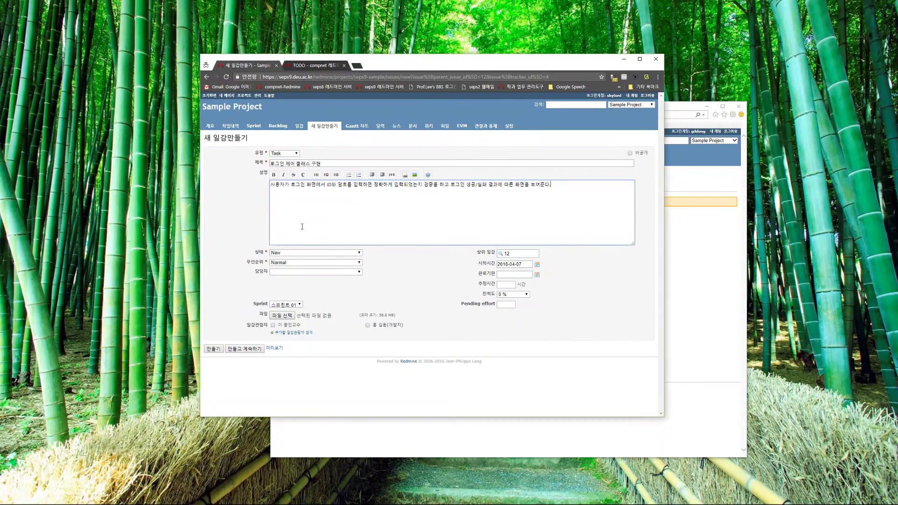
left_click(285, 272)
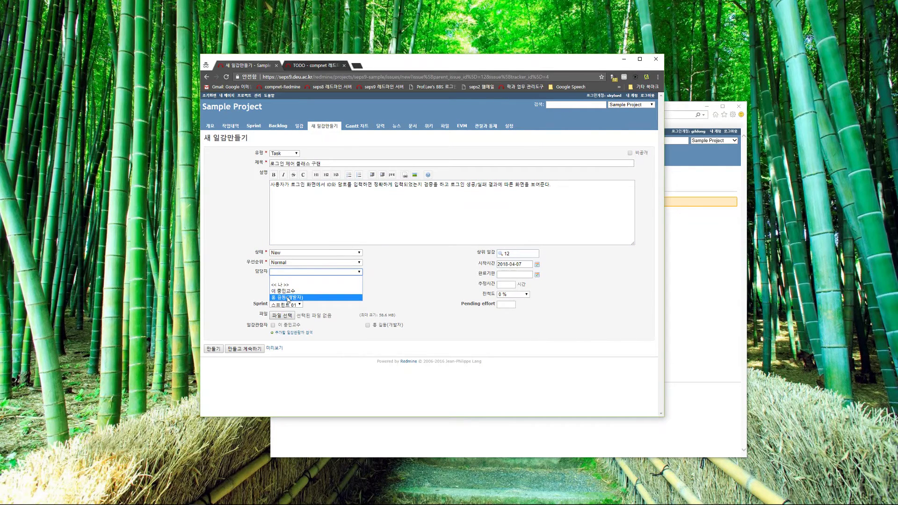
left_click(289, 298)
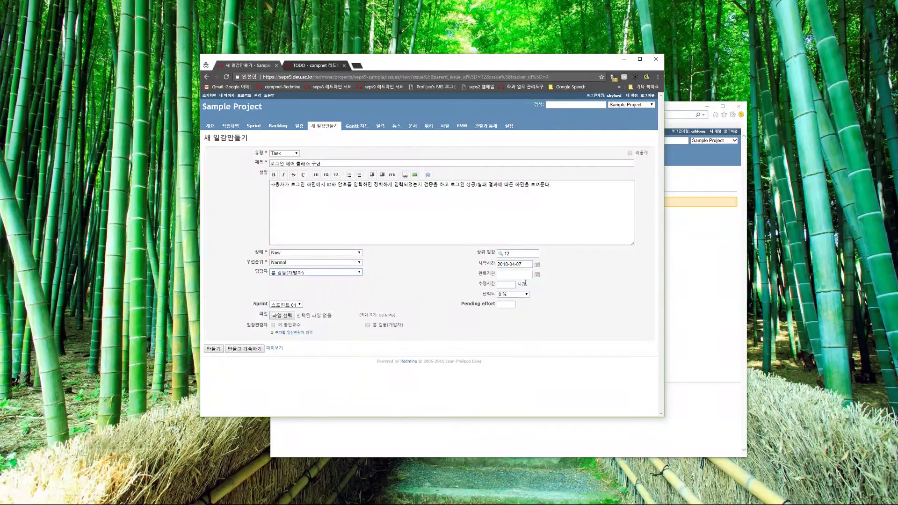
- Set the login control class task's due date to 2018-04-20 and its estimated time and pending effort to 8 hours, and create it
left_click(537, 274)
left_click(562, 321)
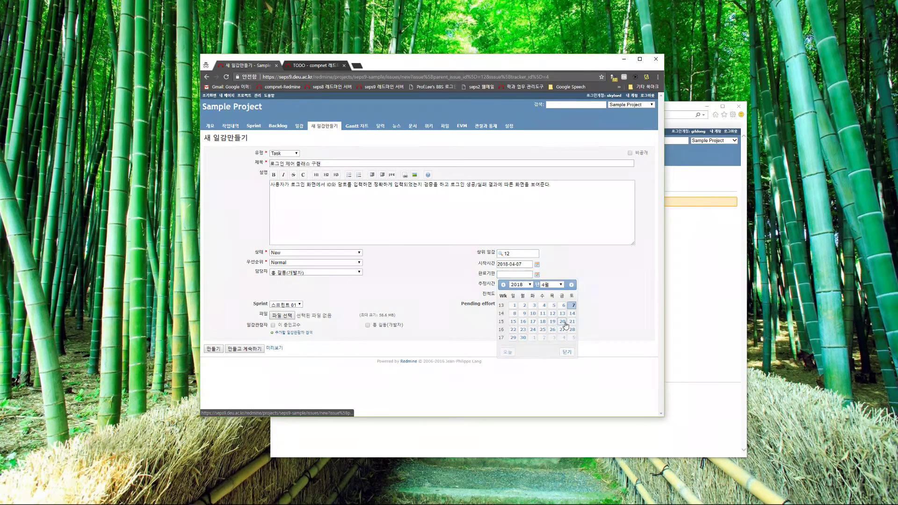
left_click(504, 285)
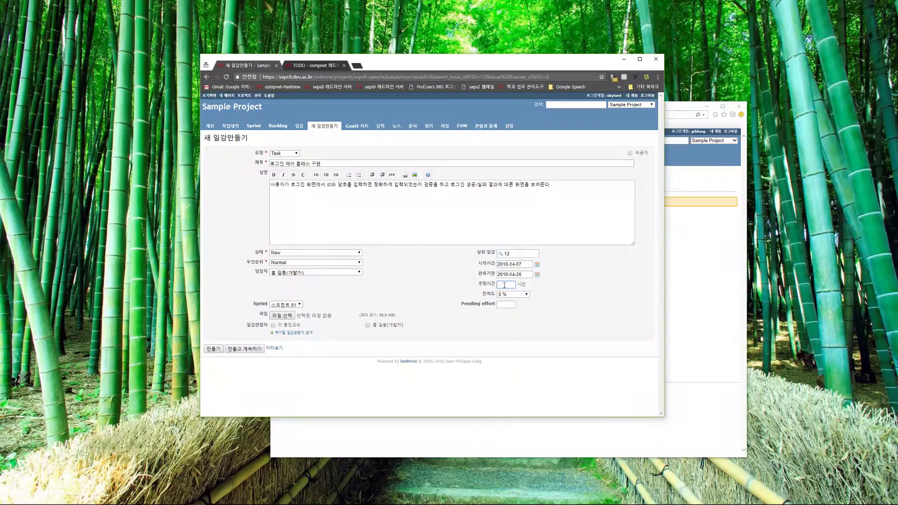
type("8")
left_click(507, 307)
left_click(216, 351)
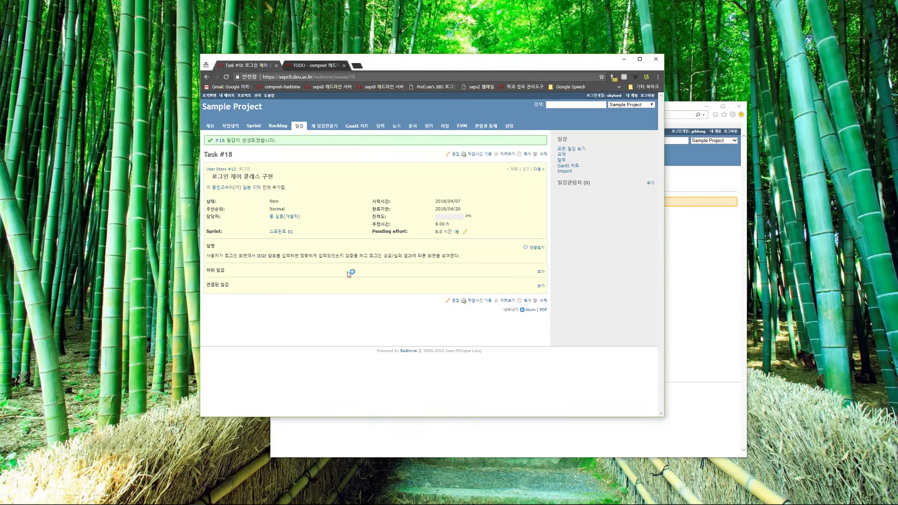
- Start a further subtask of type Task under the "로그인" user story, titled "로그인 리팩토링"
left_click(220, 169)
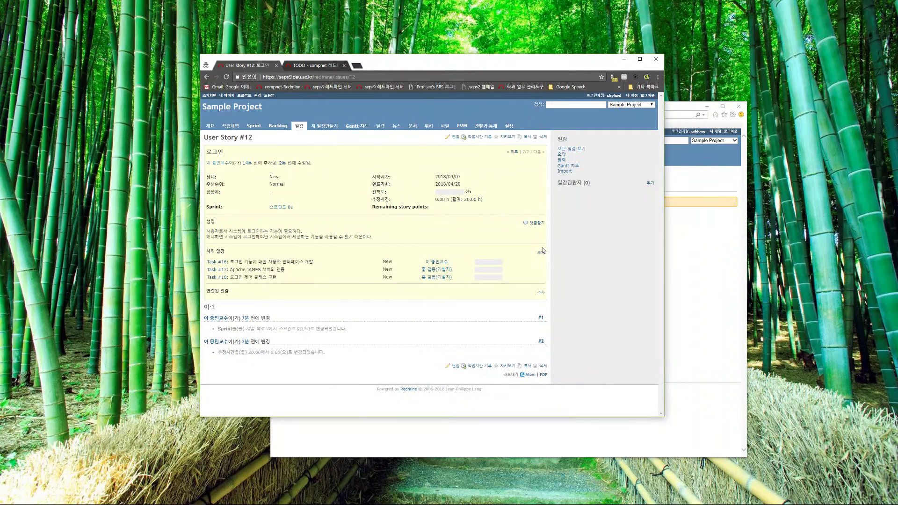
left_click(540, 252)
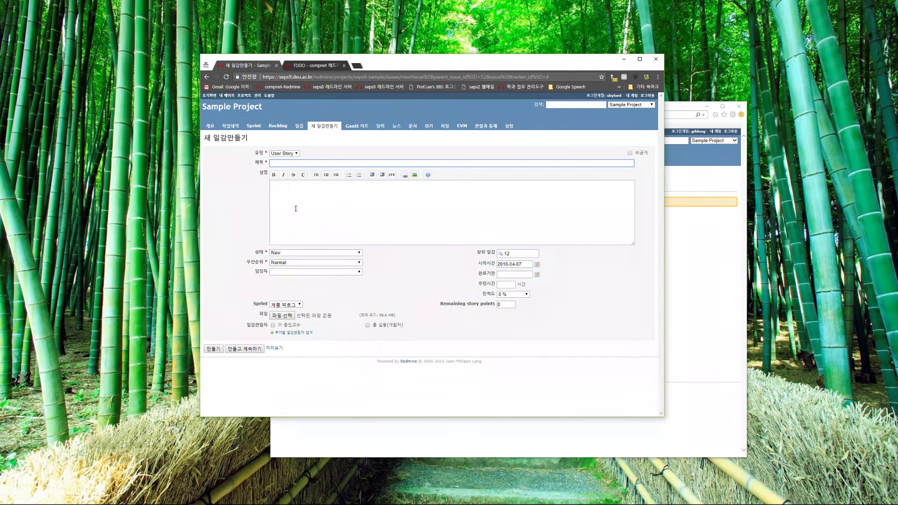
left_click(285, 153)
left_click(277, 183)
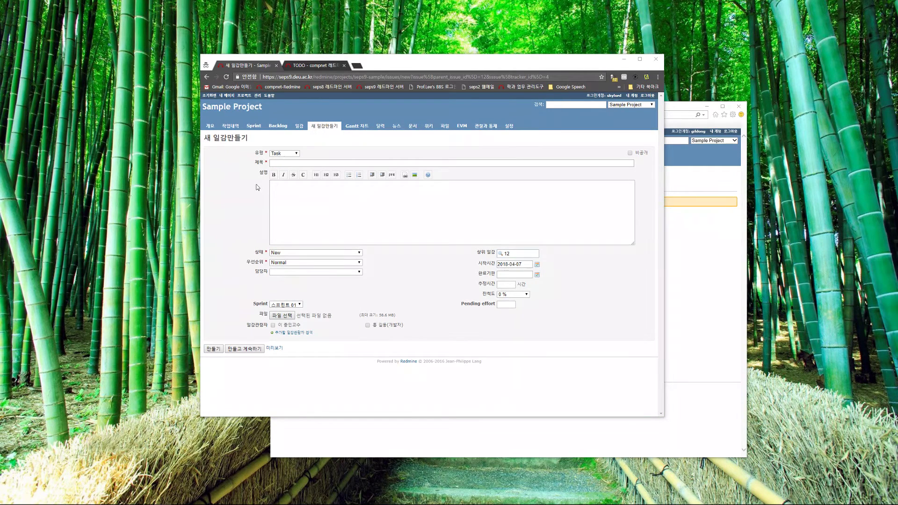
left_click(287, 163)
type("로그인 리팩토링")
- Describe the refactoring task as "로그인 기능이 구현되면 리팩토링 통하여 코드 스멜 제거해야 함." and assign it to the professor
left_click(324, 213)
type("로그인 기능이 구현되면 리팩토링 통하여 코드 스멜 제거해야 함.")
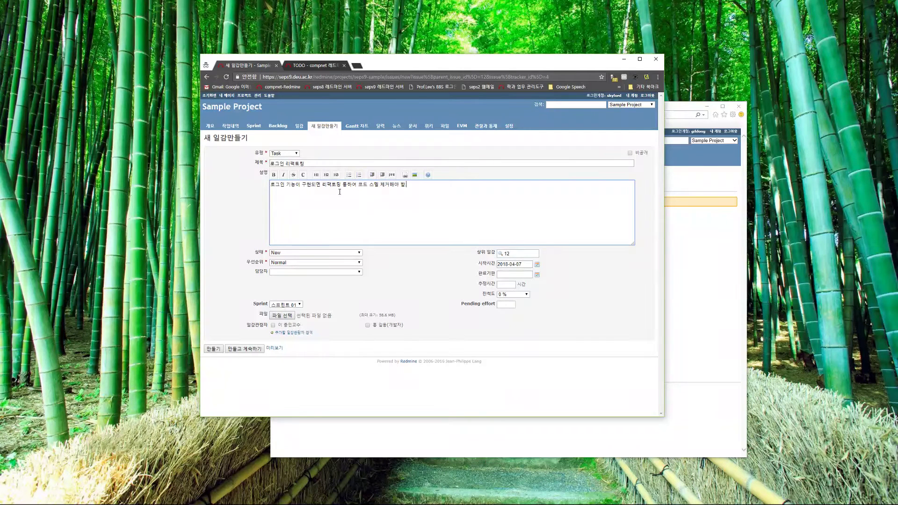
type(".")
left_click(340, 272)
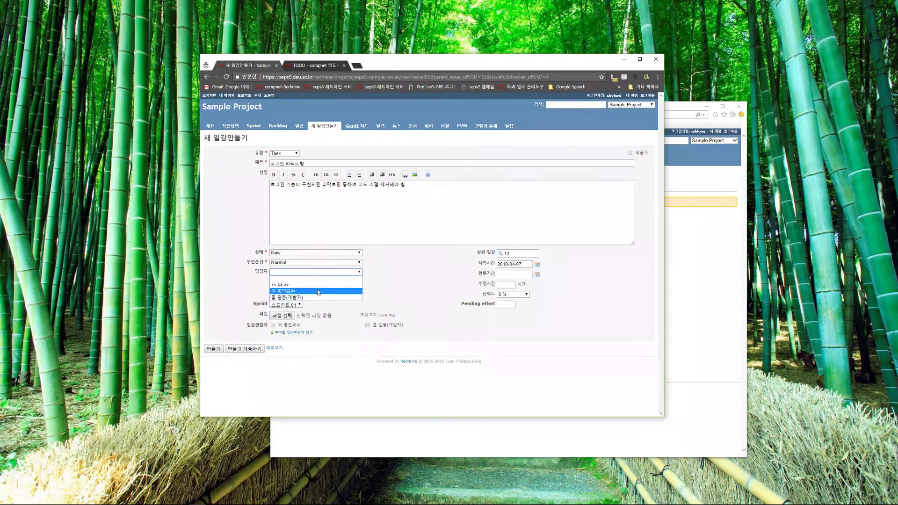
left_click(304, 292)
- Set the refactoring task's due date to 2018-04-20 and its estimated time and pending effort to 4 hours, and create it
left_click(537, 274)
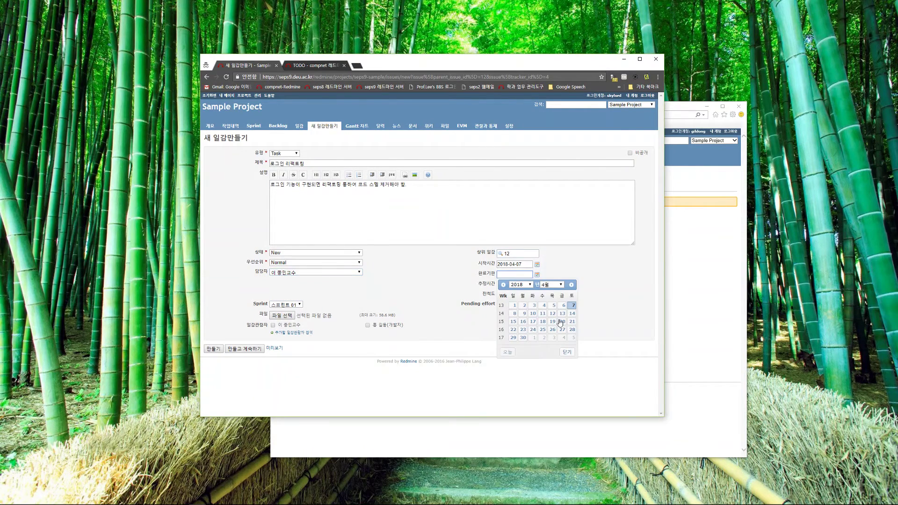
left_click(563, 323)
left_click(513, 285)
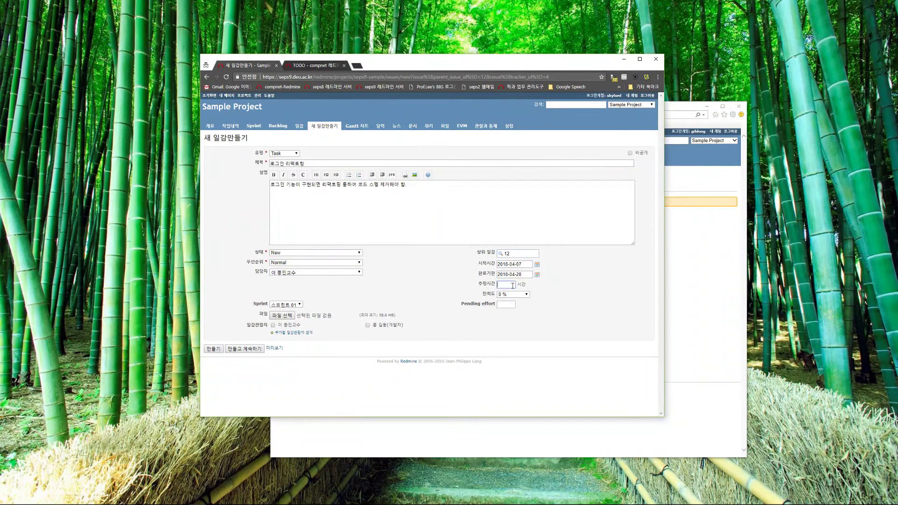
left_click(507, 304)
type("4")
left_click(214, 350)
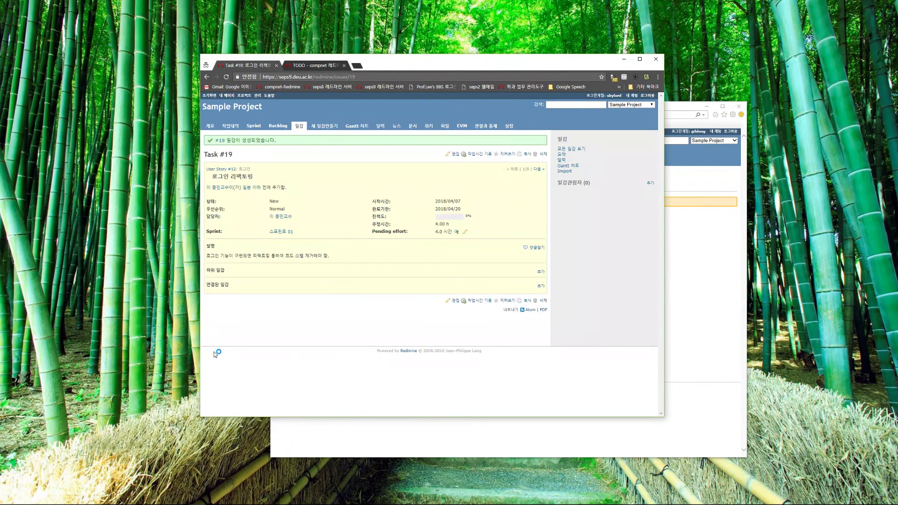
- Check the total estimated time of the "로그인" user story and review its tasks on the sprint board
left_click(223, 170)
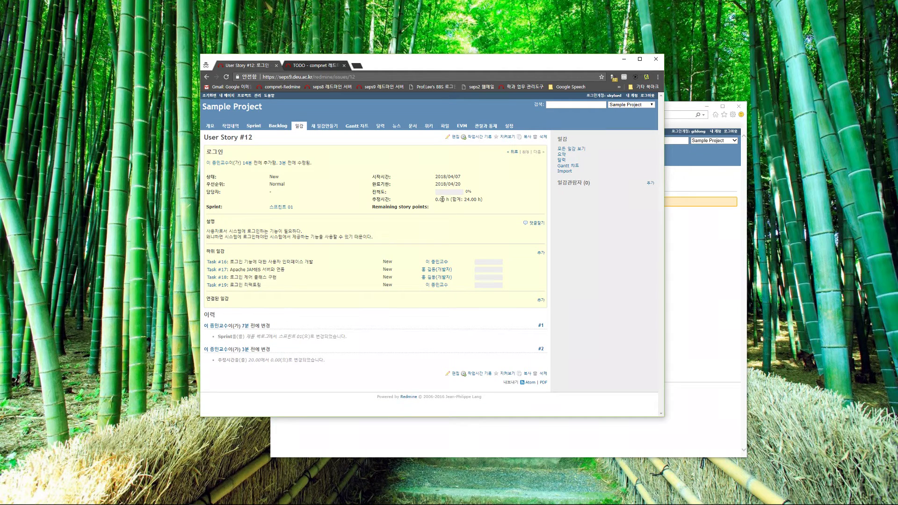
left_click_drag(464, 199, 482, 199)
left_click(254, 126)
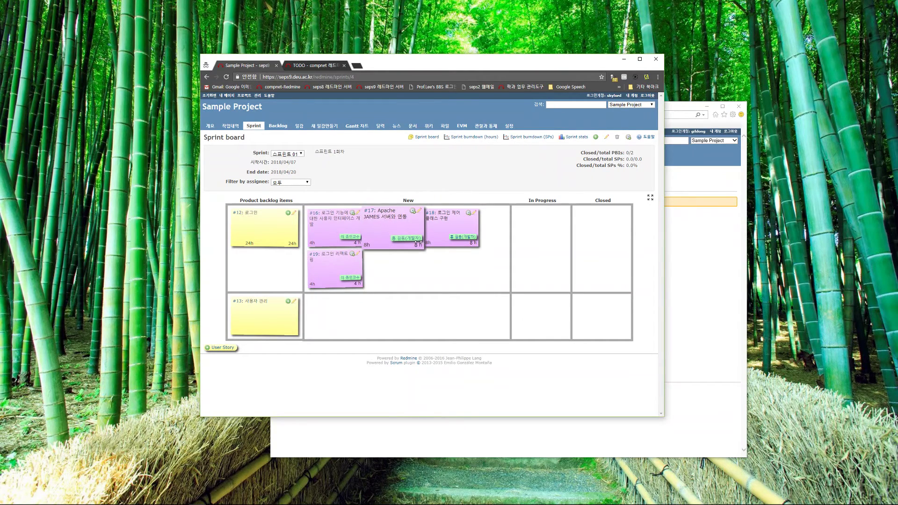
- View the hours burndown chart and the effort entry table of 스프린트 01, and return to the sprint board
left_click(477, 137)
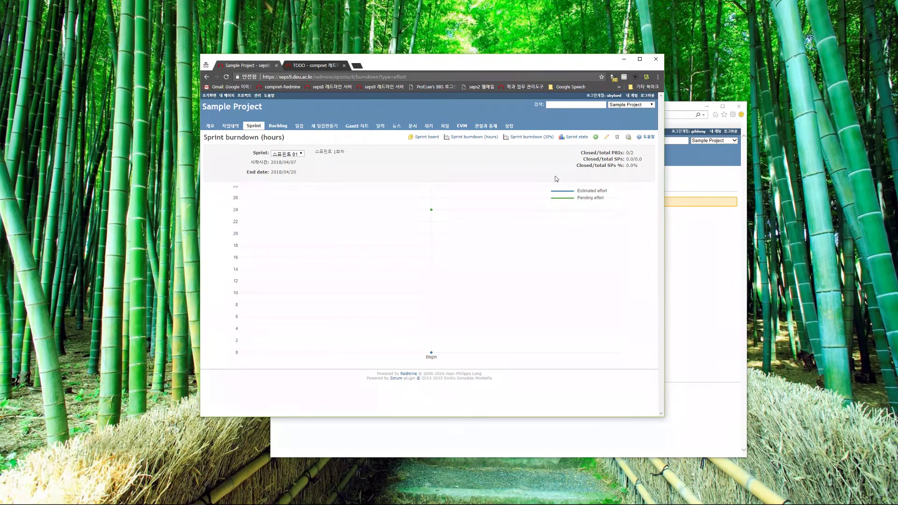
left_click(630, 138)
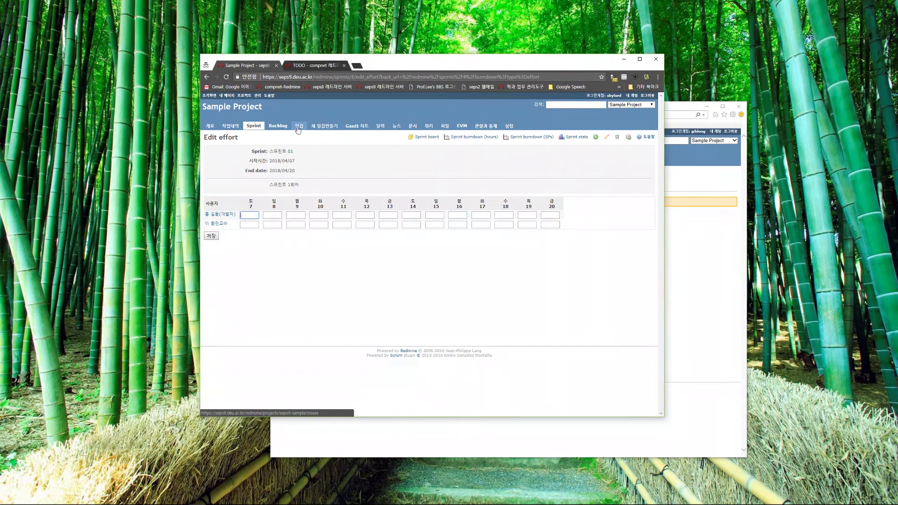
left_click(254, 126)
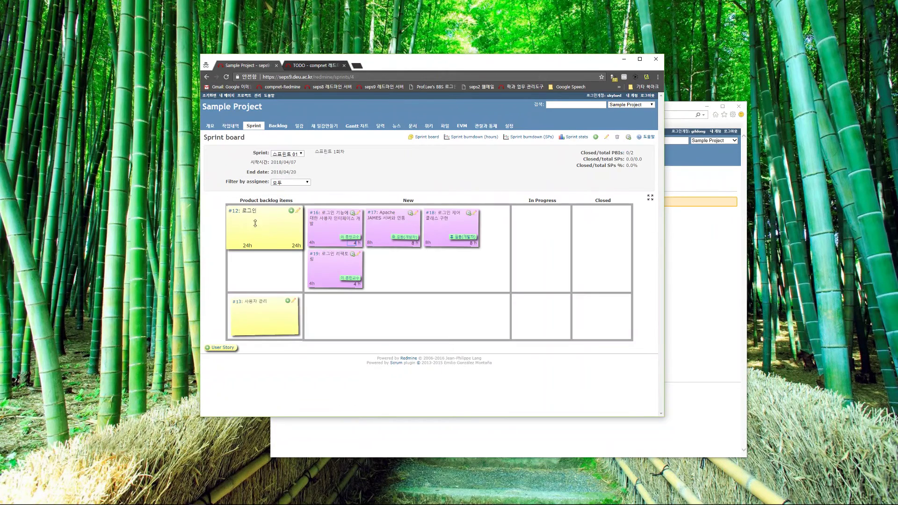
- Review the details of each of the "로그인" user story's subtasks, including assignees, estimates and descriptions
left_click(233, 213)
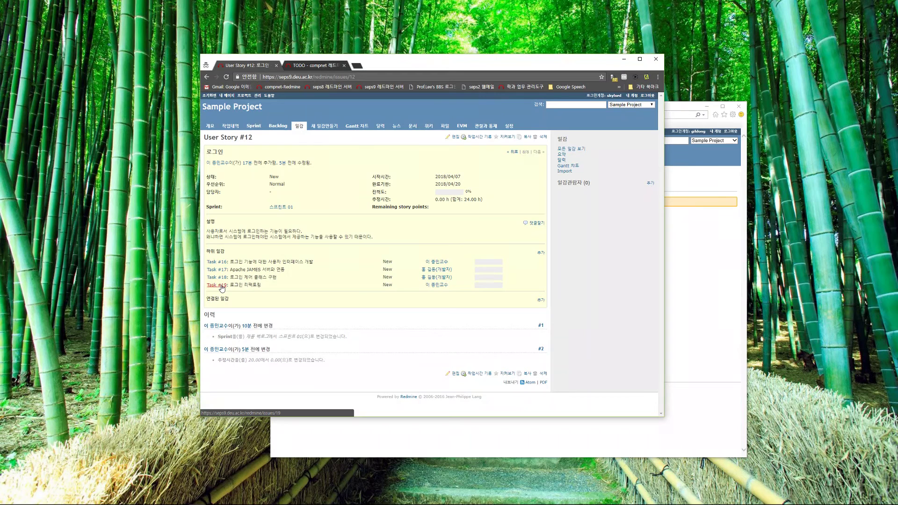
left_click(217, 262)
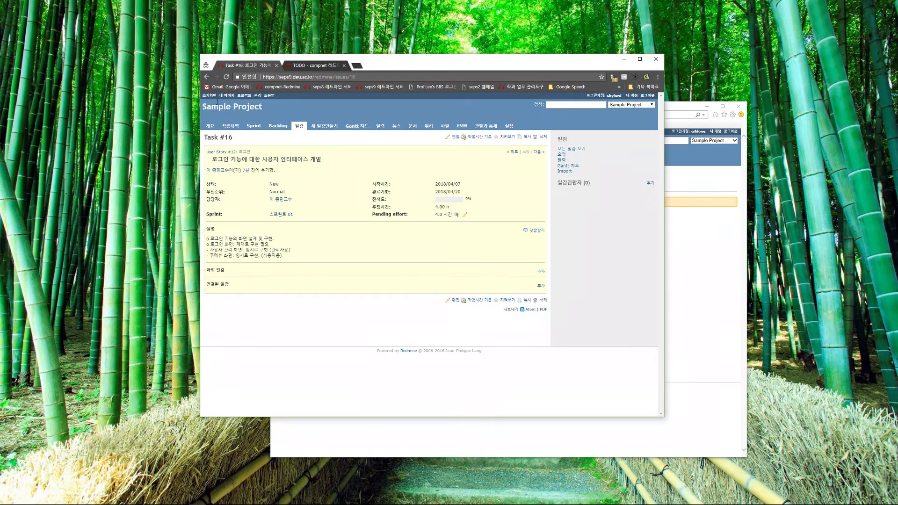
left_click(207, 76)
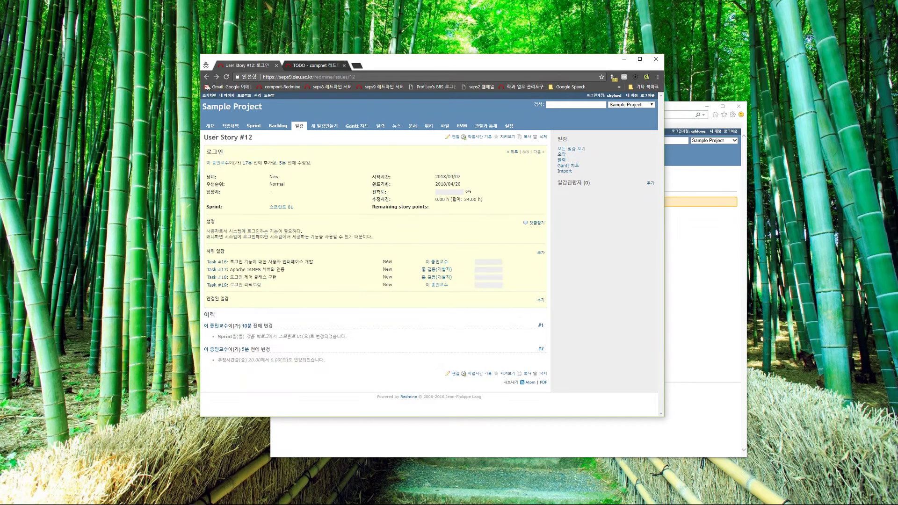
left_click(217, 285)
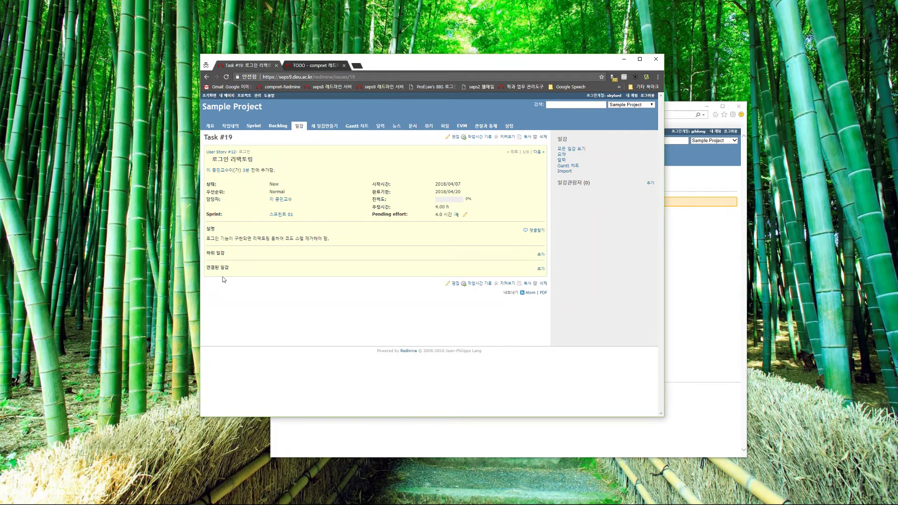
left_click(207, 77)
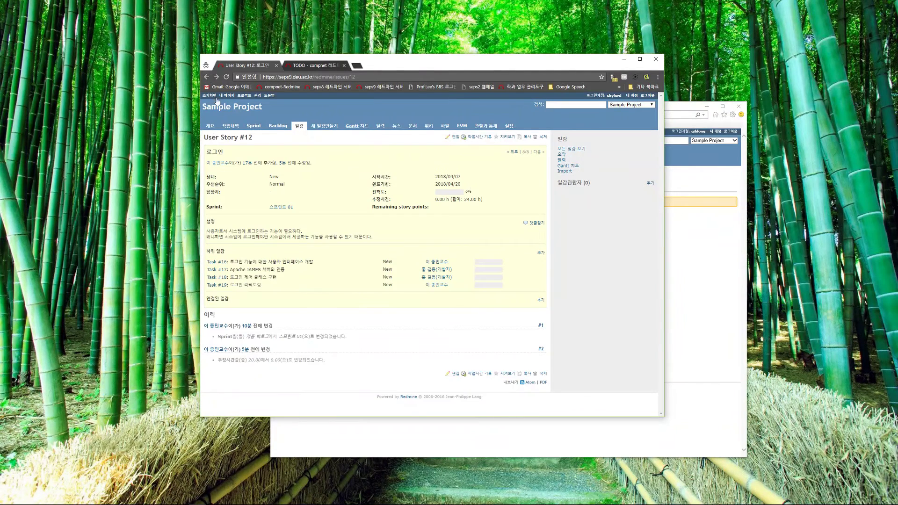
left_click(223, 272)
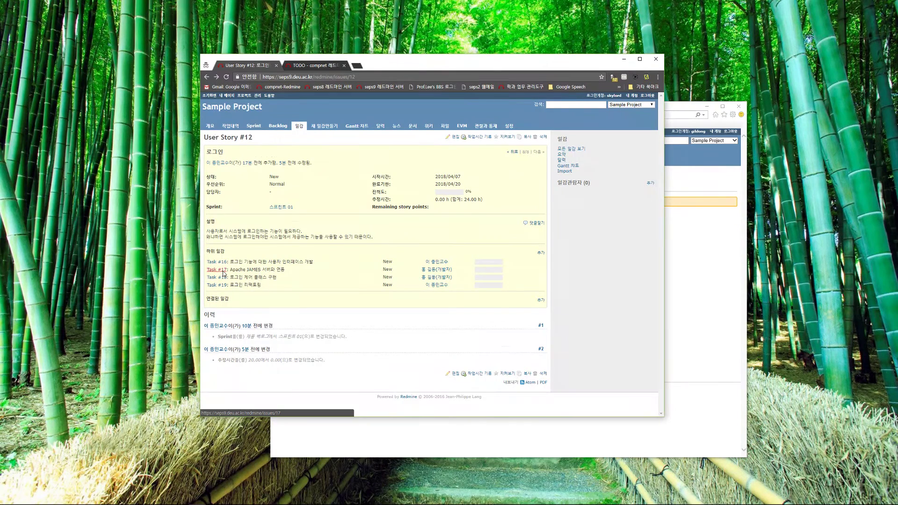
left_click(206, 76)
left_click(216, 278)
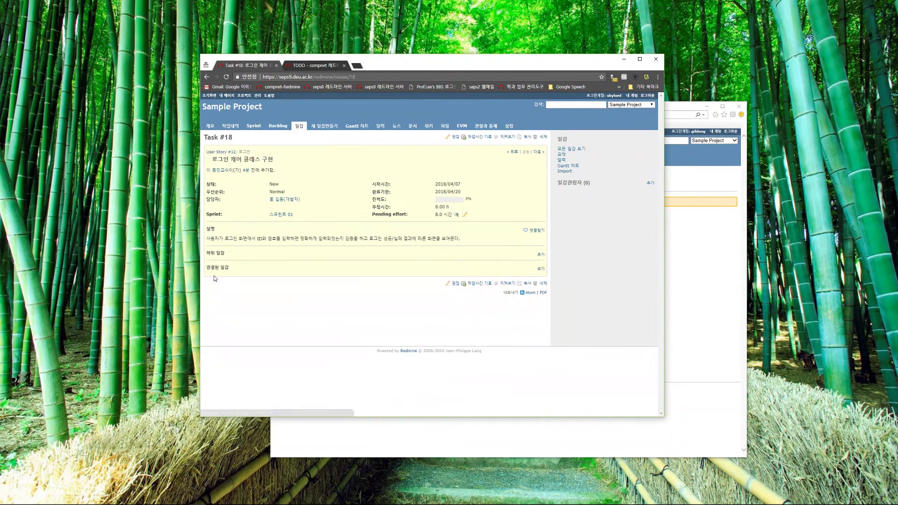
- In the effort table of 스프린트 01, enter 2 hours for the developer on each day of April 9–13 and April 16–18
left_click(253, 125)
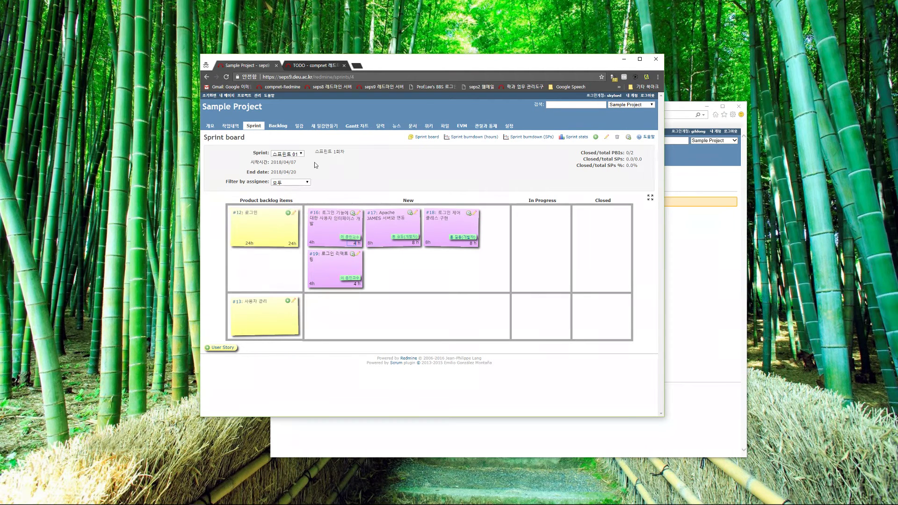
left_click(629, 137)
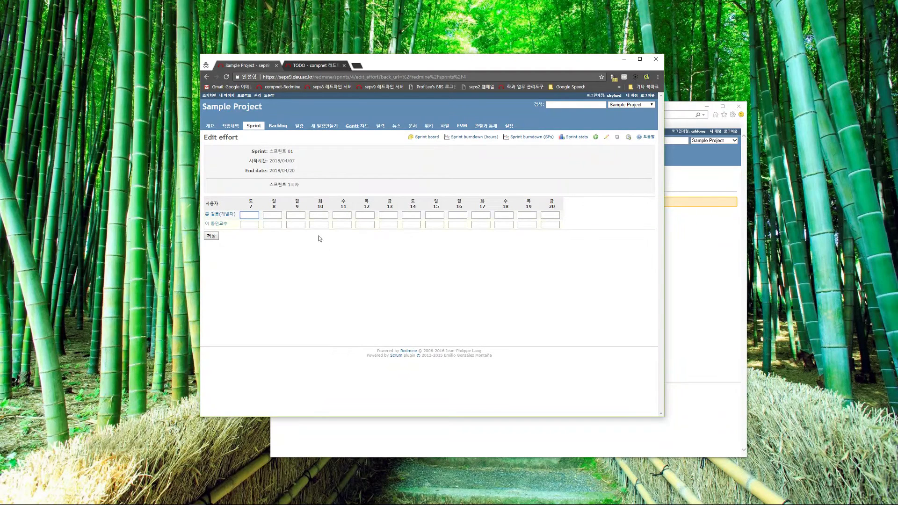
key("Tab")
key("Tab")
left_click(325, 216)
type("2")
left_click(345, 216)
left_click(367, 215)
type("2")
left_click(391, 216)
left_click(462, 217)
left_click(487, 218)
left_click(501, 217)
type("2")
- Enter 2 hours for the second team member on April 10, 12, 18 and 19 in the effort table and save it
left_click(325, 225)
left_click(368, 225)
left_click(459, 224)
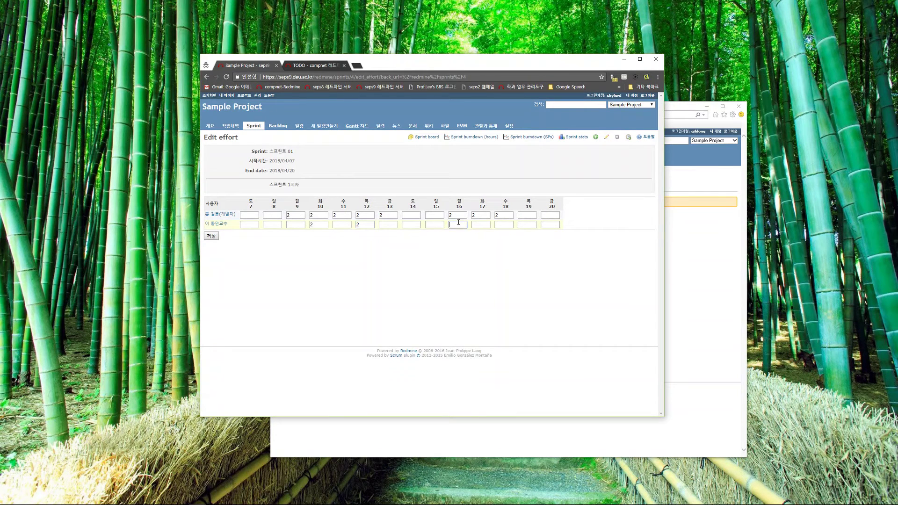
left_click(512, 225)
double_click(503, 225)
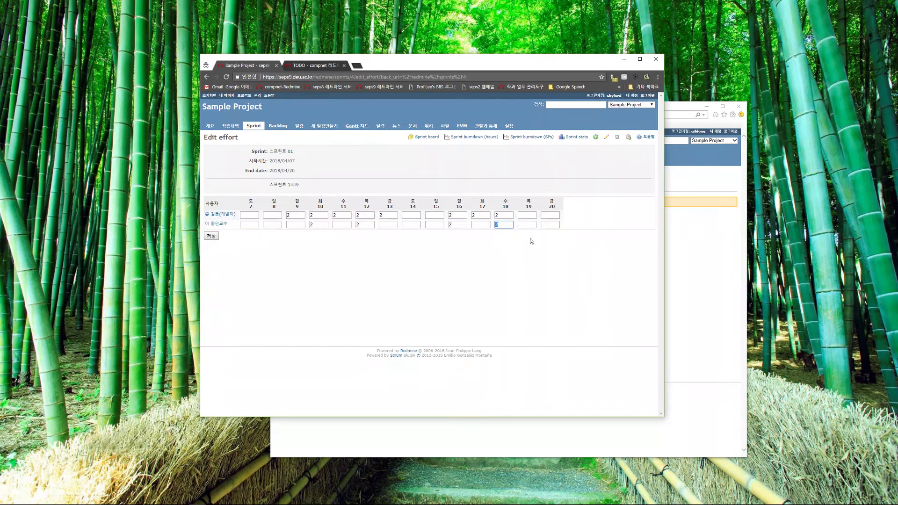
left_click(532, 224)
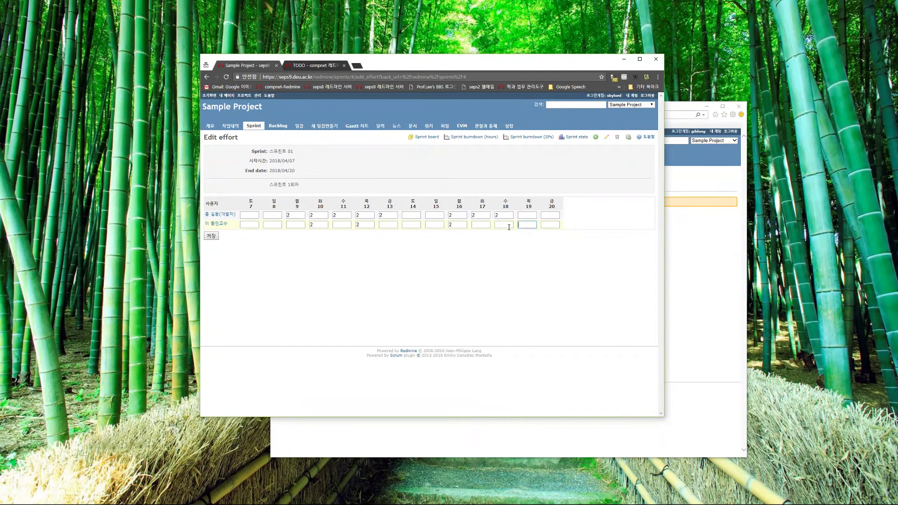
left_click(458, 225)
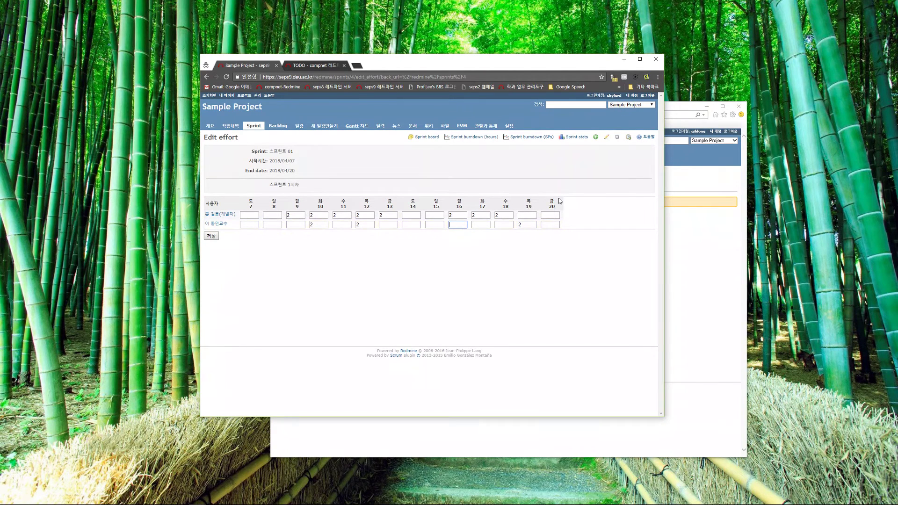
left_click(512, 223)
type("2")
left_click(211, 237)
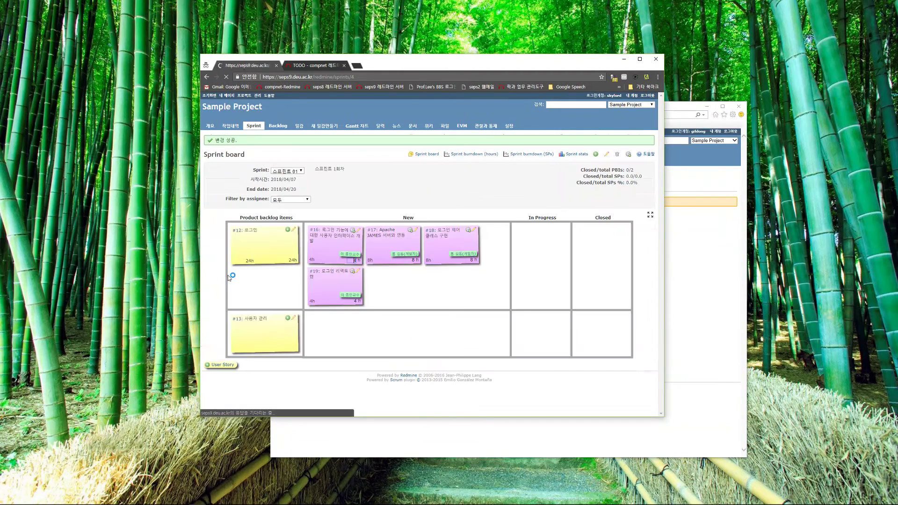
- View the hours burndown chart of 스프린트 01 in the Sample Project and examine its estimated effort curve
left_click(465, 156)
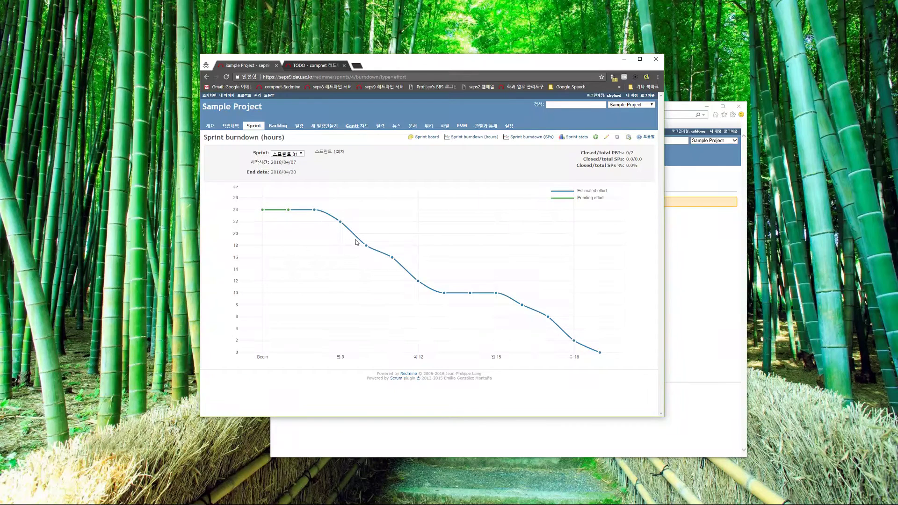
mouse_move(366, 247)
mouse_move(290, 214)
- Compare the hours burndown charts of 스프린트 02 and 스프린트 01 in the TODO project and return to the Sample Project
left_click(315, 70)
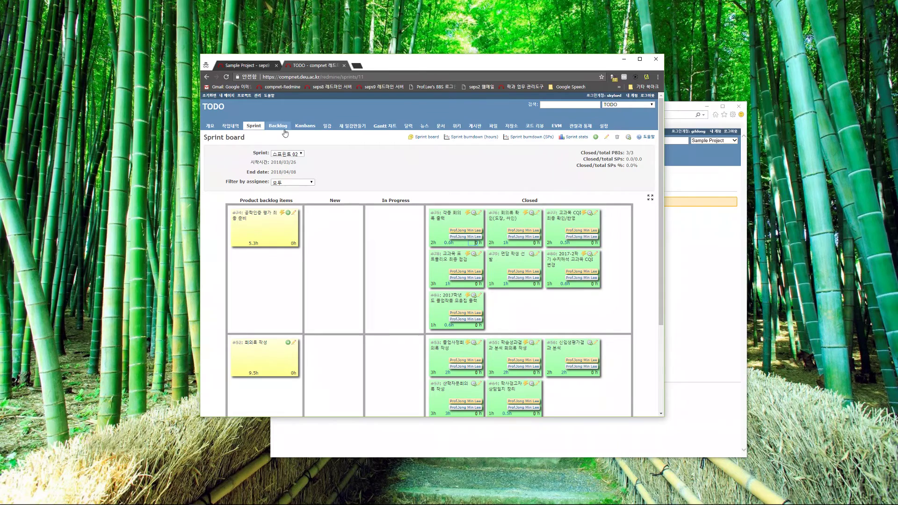
left_click(474, 137)
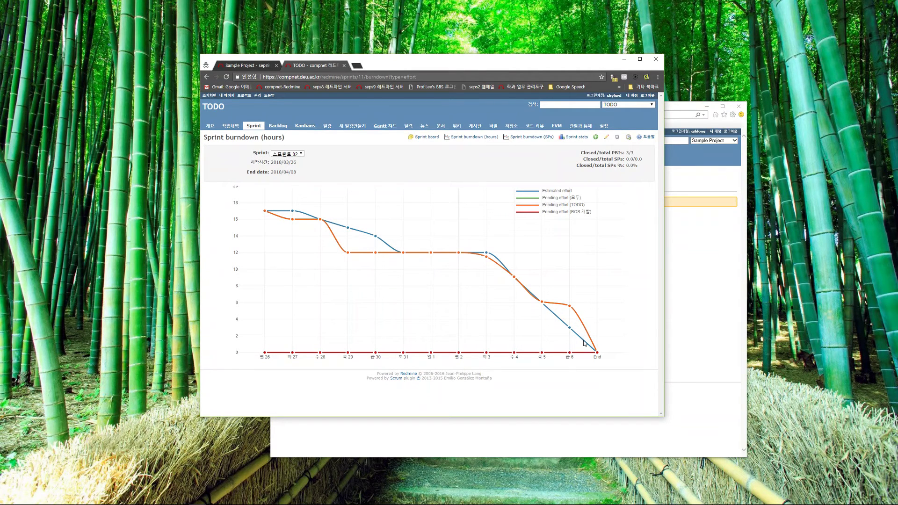
left_click(288, 154)
left_click(288, 162)
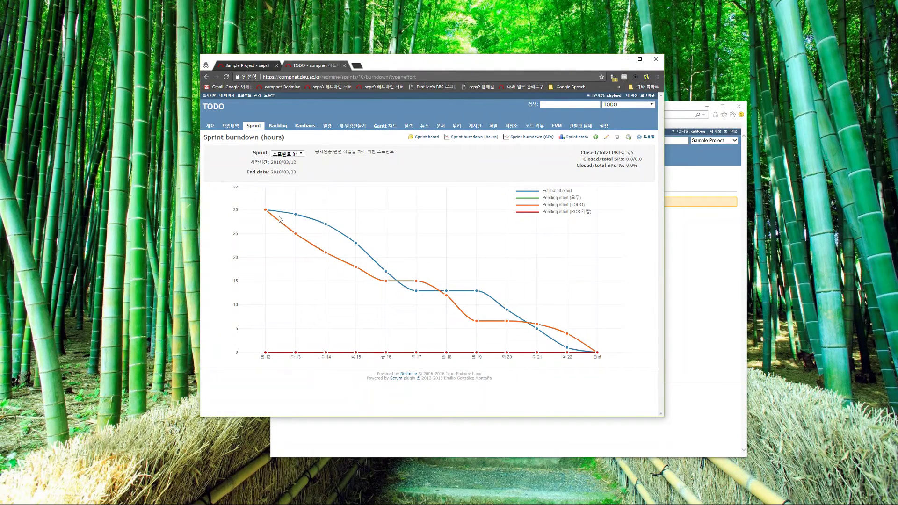
mouse_move(296, 237)
left_click(250, 67)
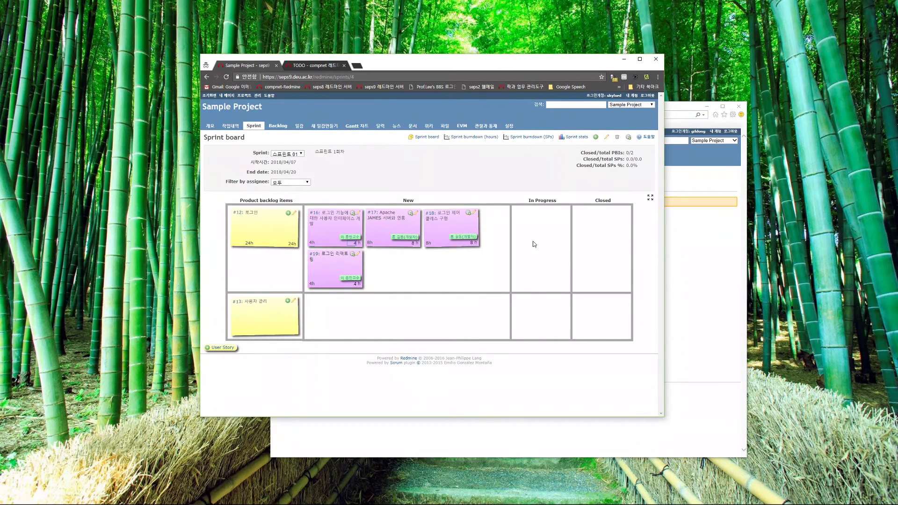
- Switch to the developer's Internet Explorer session, open the sprint board and try to move task #17 "Apache JAMES 서버와 연동" out of New
left_click(696, 269)
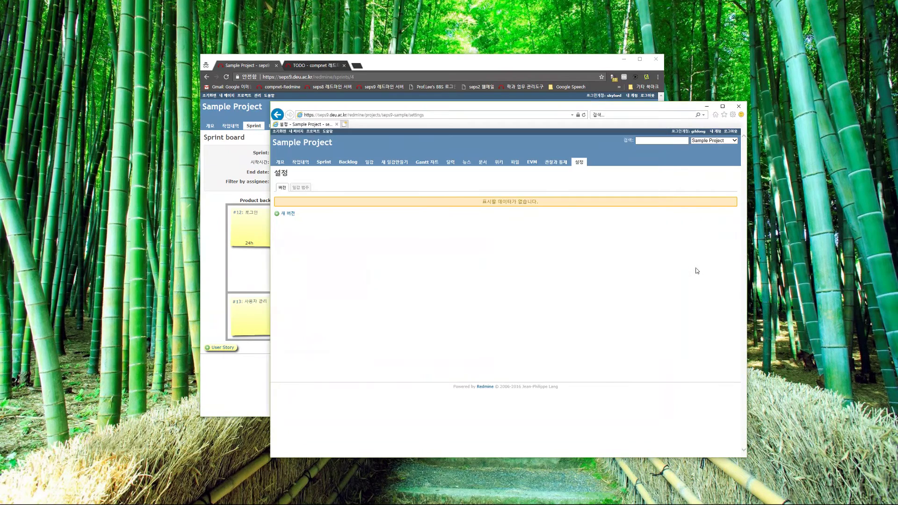
left_click(308, 165)
left_click(323, 164)
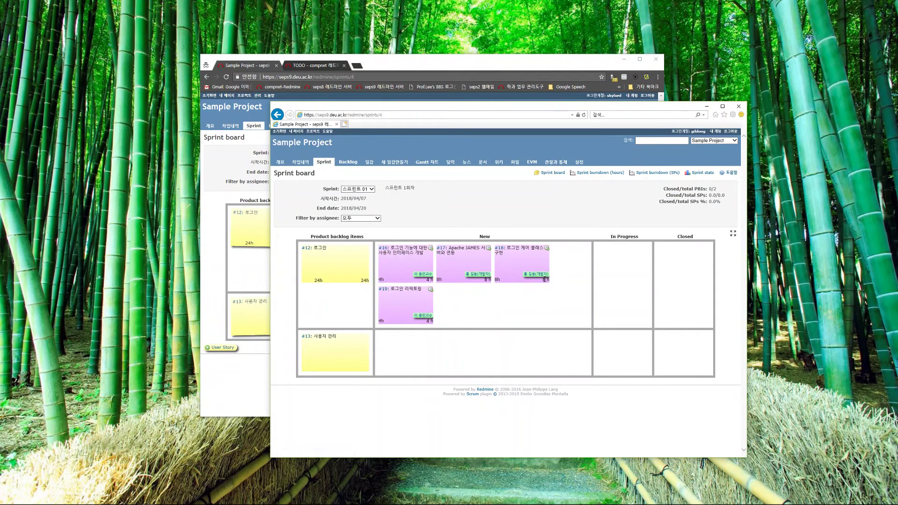
left_click_drag(473, 267, 490, 274)
left_click(473, 265)
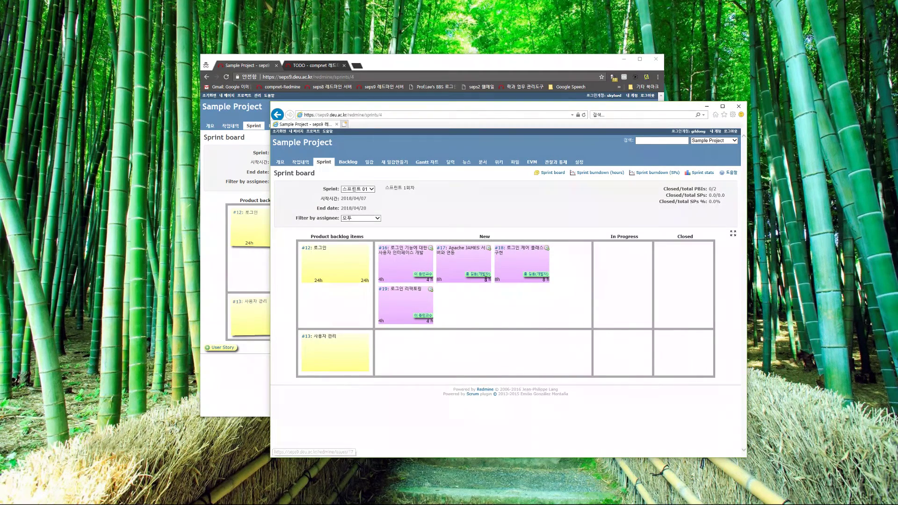
- Back in the Chrome session, move task #17 "Apache JAMES 서버와 연동" to In Progress on the sprint board and open its details
left_click(224, 212)
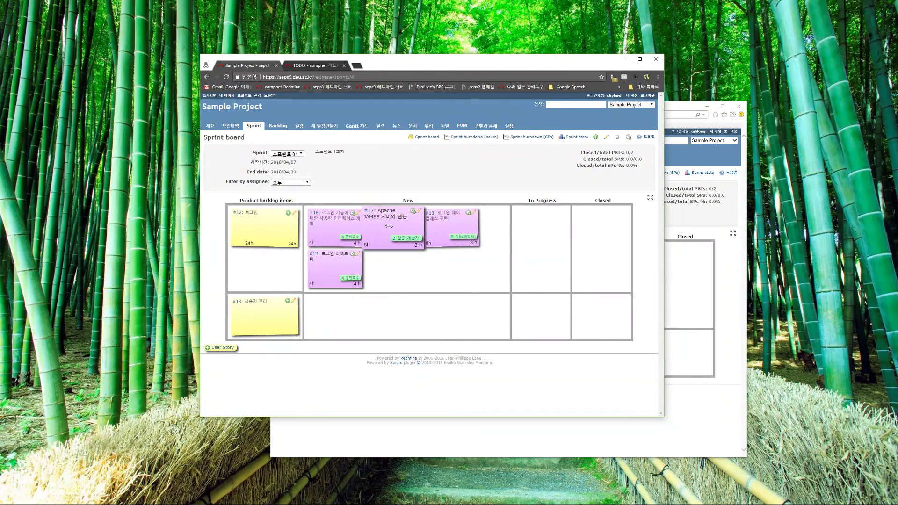
left_click_drag(389, 227, 532, 236)
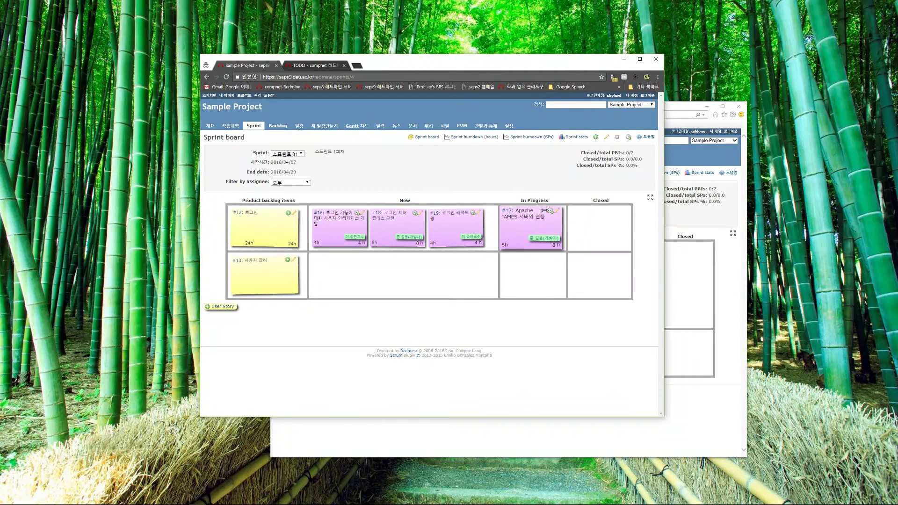
left_click(506, 211)
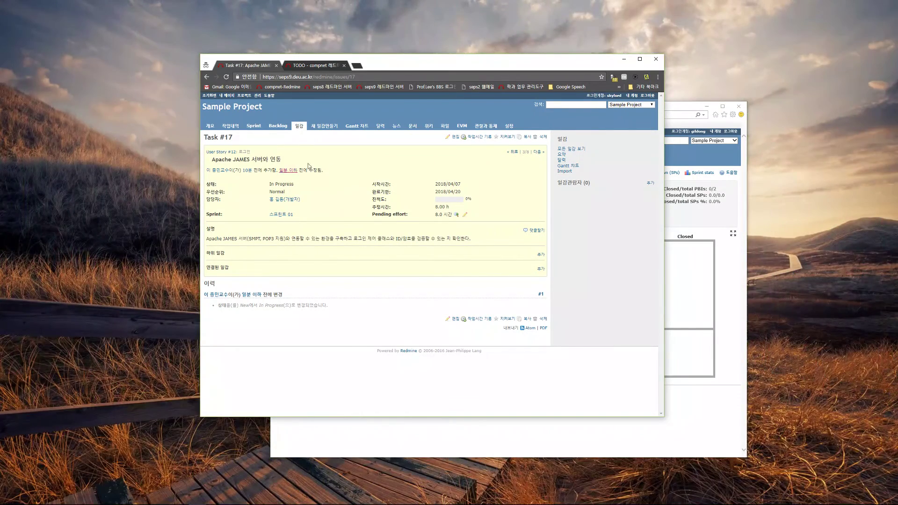
- In the developer's Internet Explorer session, set the status of task #18 "로그인 제어 클래스 구현" to In Progress and return to the sprint board
left_click(669, 274)
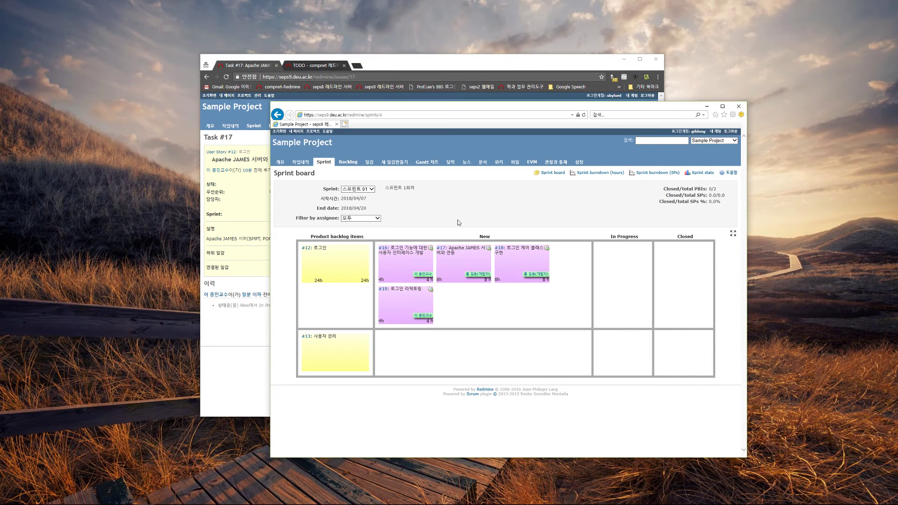
left_click(327, 163)
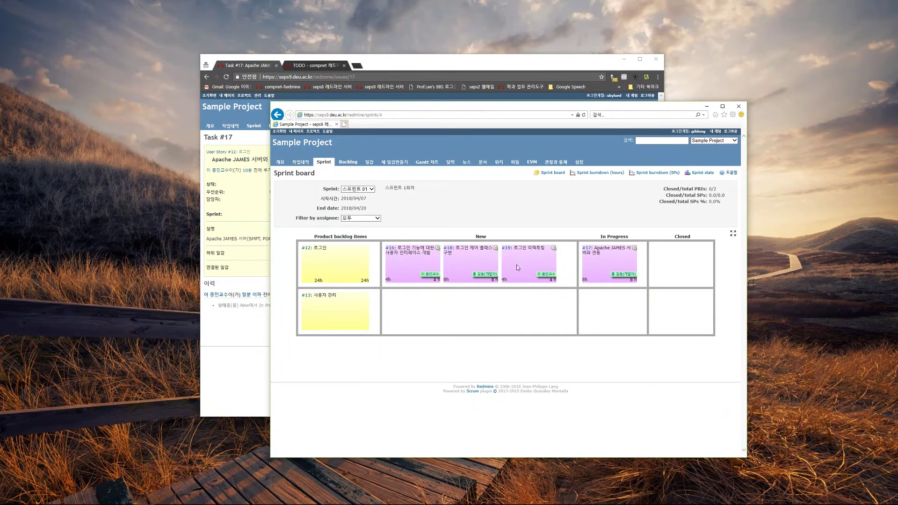
left_click(448, 249)
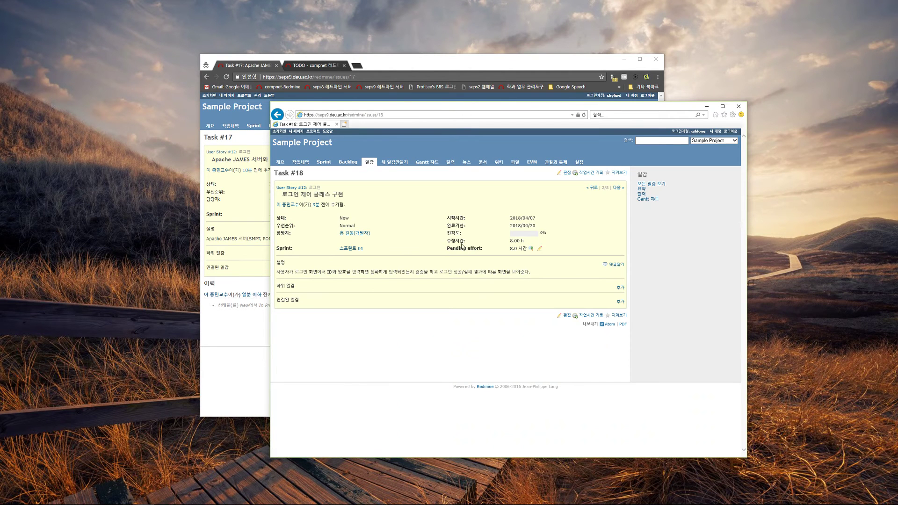
left_click(567, 174)
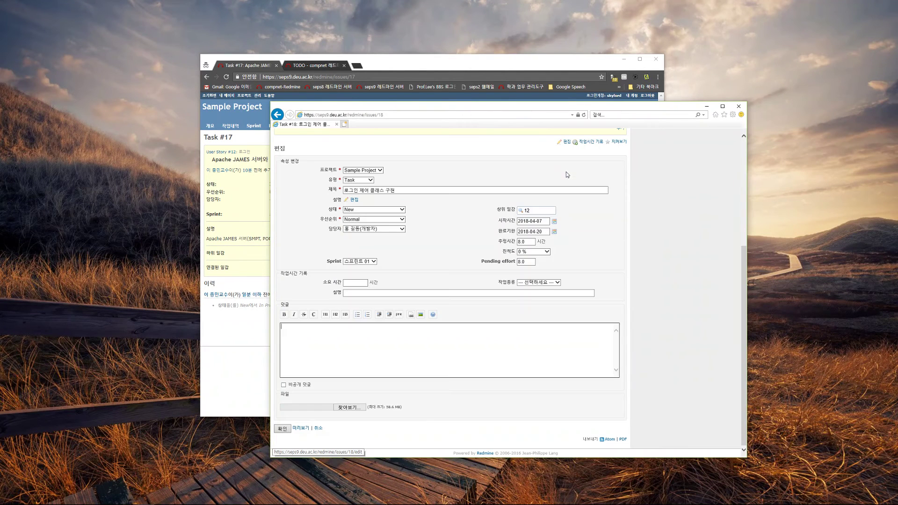
left_click(372, 212)
left_click(368, 215)
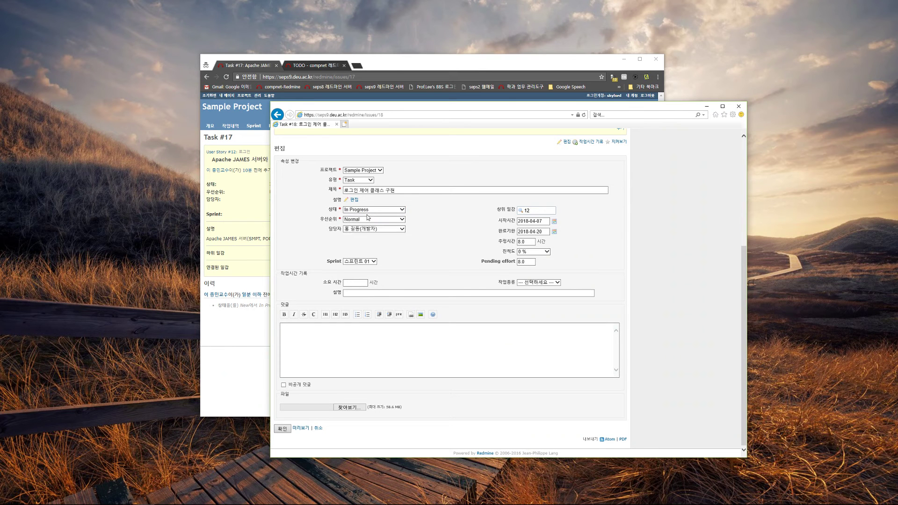
left_click(282, 429)
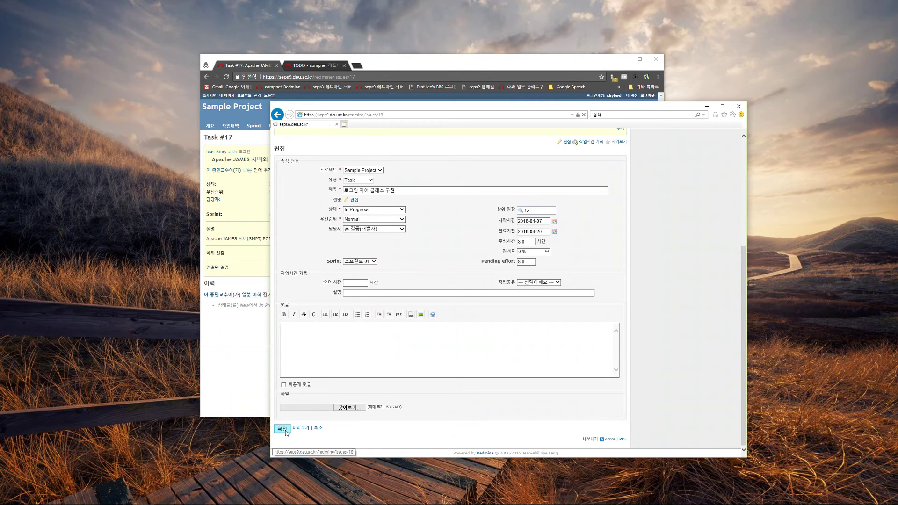
left_click(323, 162)
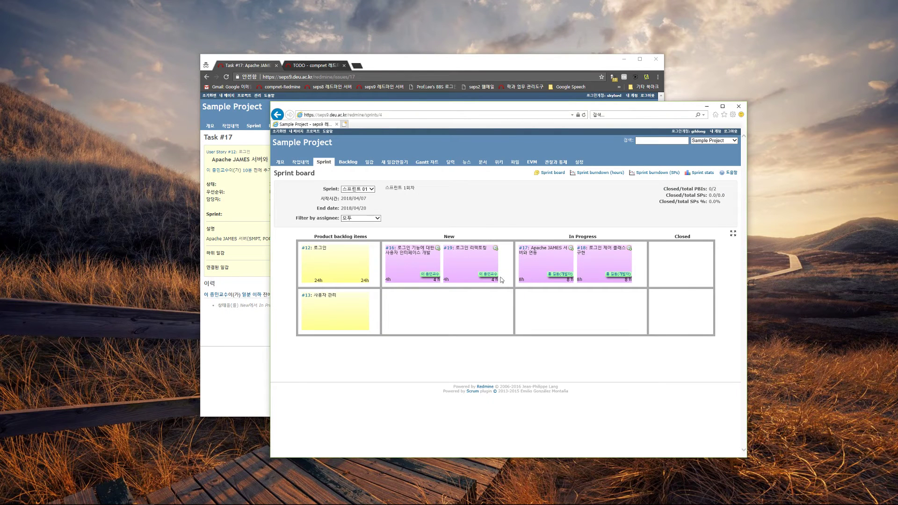
- In the Chrome session's sprint board, move task #16, the login user interface development, from New to In Progress
left_click(403, 67)
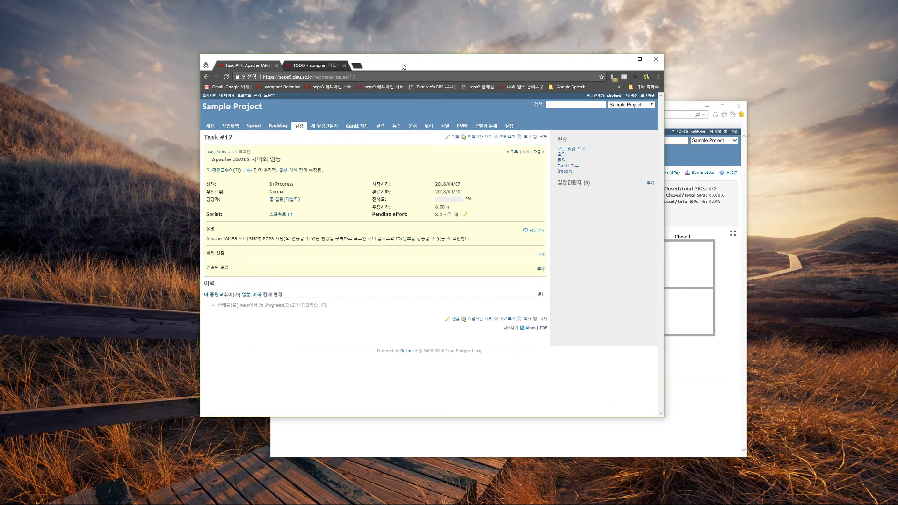
left_click(254, 125)
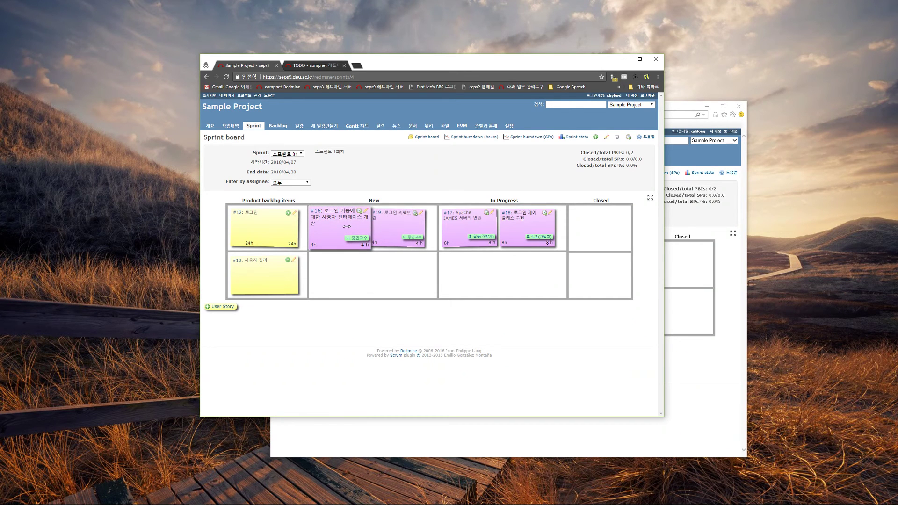
left_click_drag(340, 226, 520, 222)
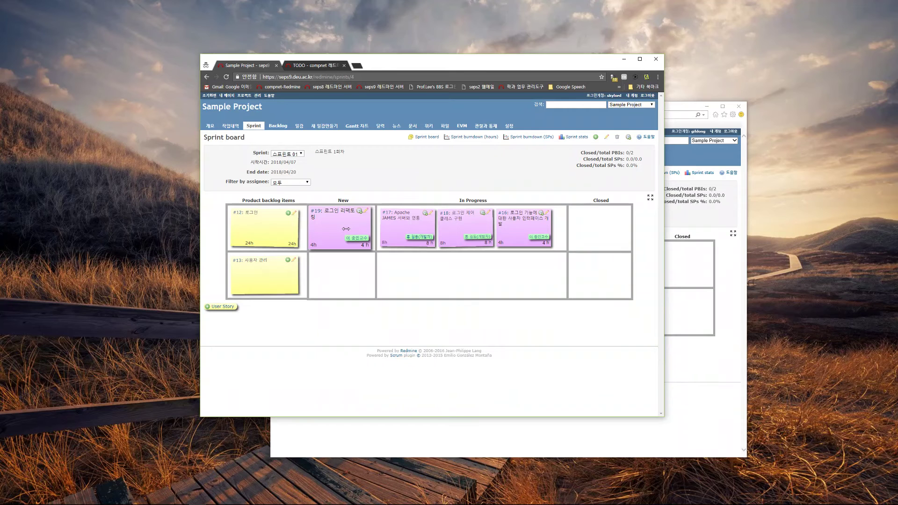
- In the developer's Internet Explorer session, edit task #17 to log 2 hours of spent time with the activity Design
left_click(689, 309)
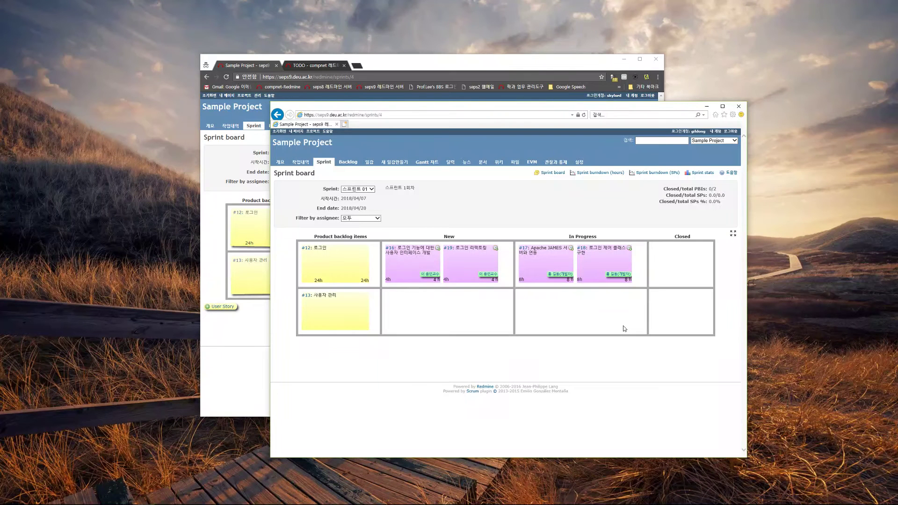
double_click(532, 253)
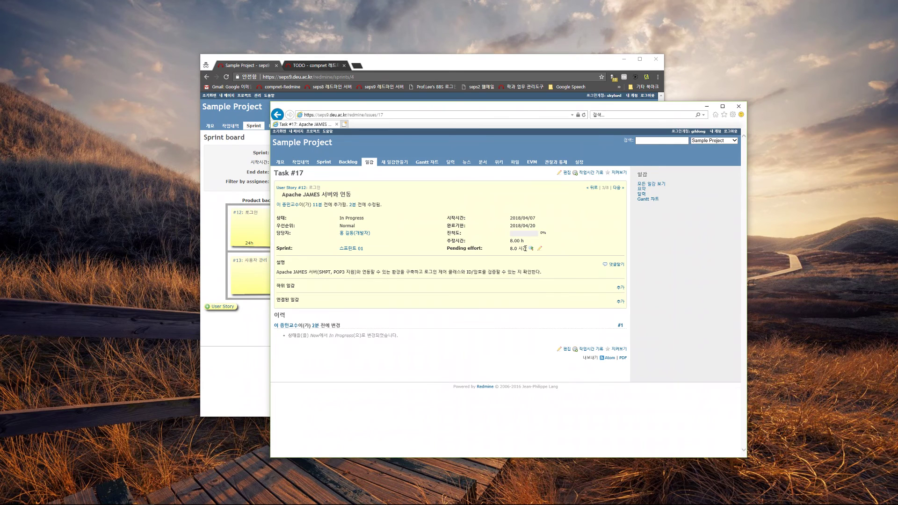
left_click(567, 173)
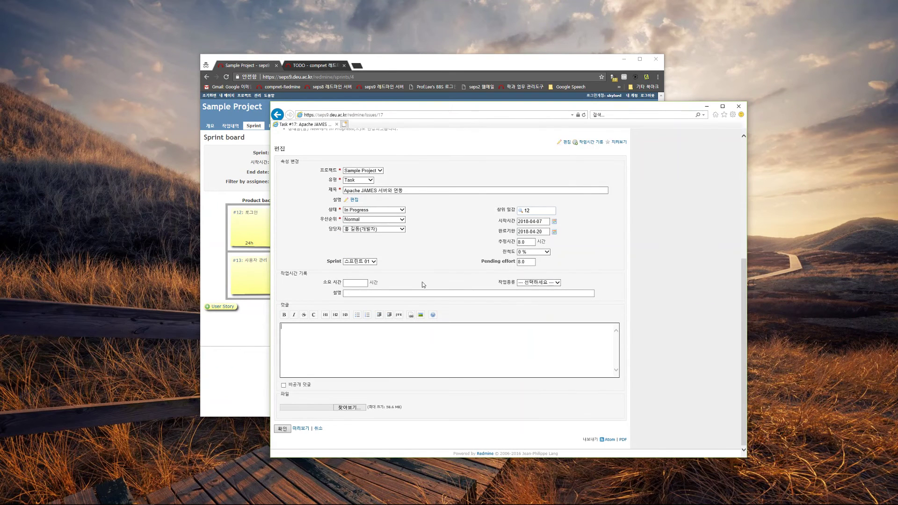
left_click(359, 284)
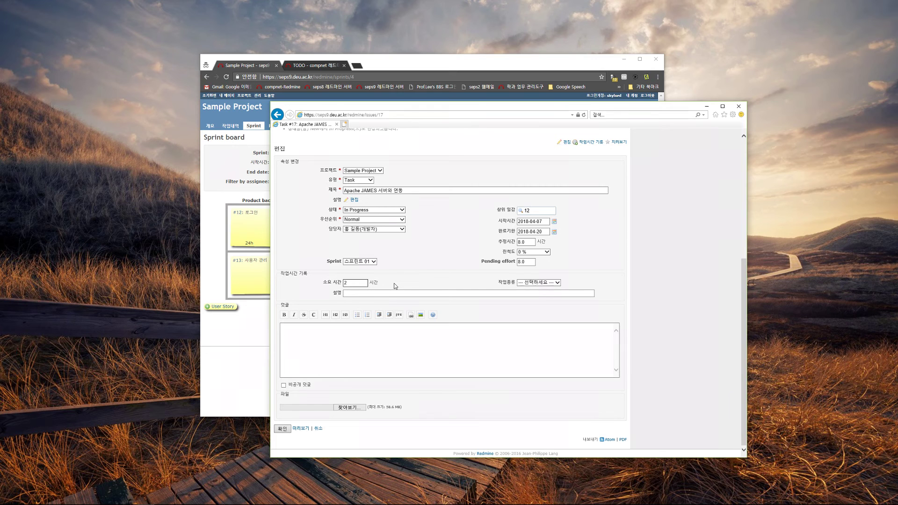
left_click(536, 283)
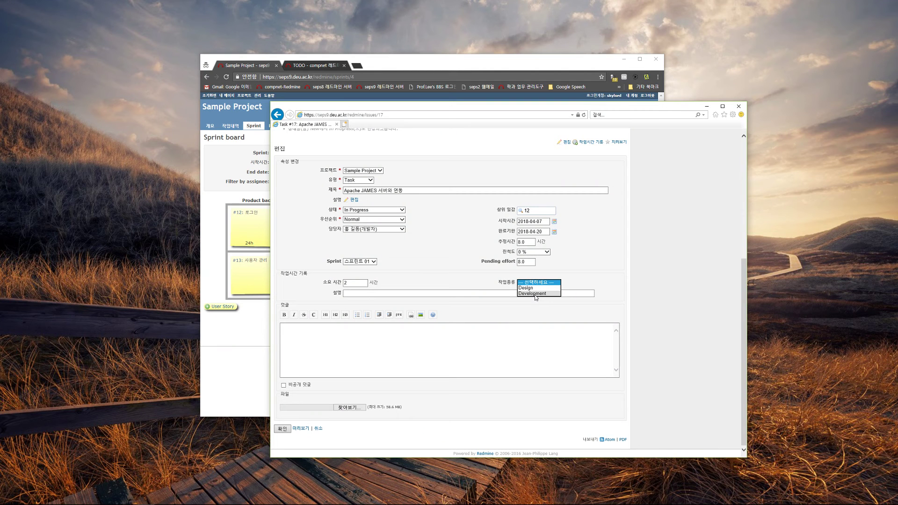
left_click(526, 287)
- Describe the logged time entry as "제임스 서버 문서 분석"
left_click(375, 293)
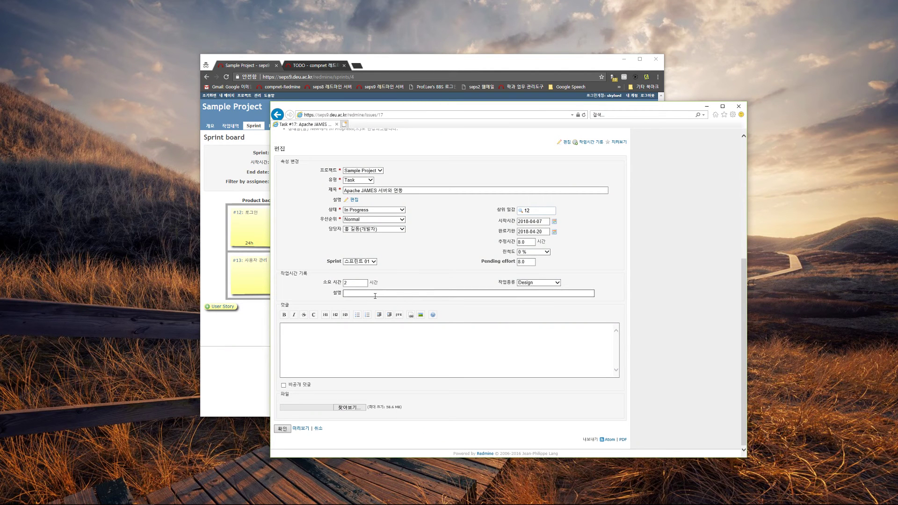
type("디자")
key("BackSpace")
key("BackSpace")
type("ㄷ")
type("임스 서버 ")
type("문서")
type(" 분서")
- Set the Pending effort of task #17 to 10 hours and submit the task changes
left_click_drag(528, 262, 512, 264)
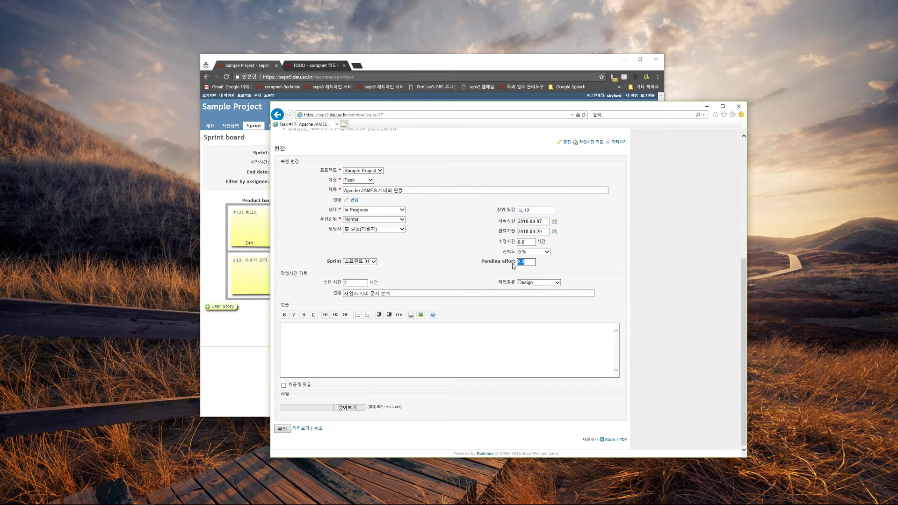
type("6")
left_click(353, 283)
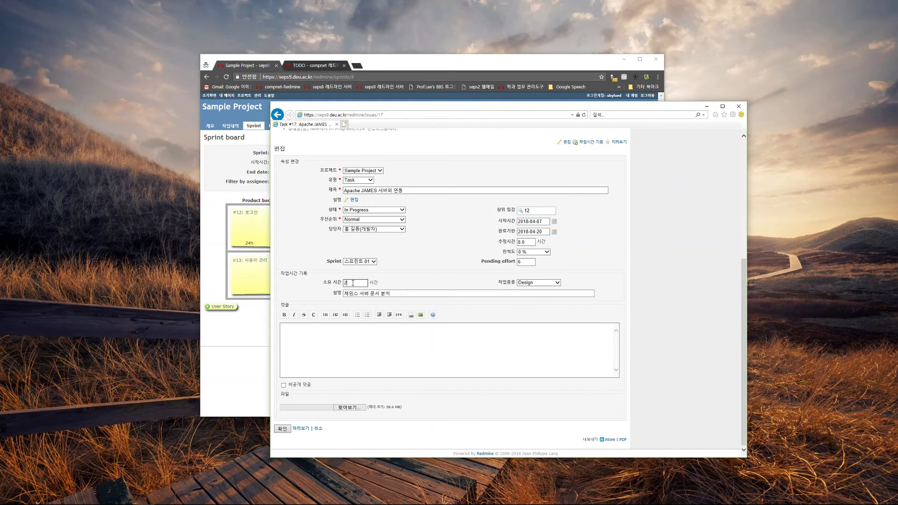
left_click(527, 262)
left_click_drag(529, 263, 506, 266)
type("10")
left_click(283, 429)
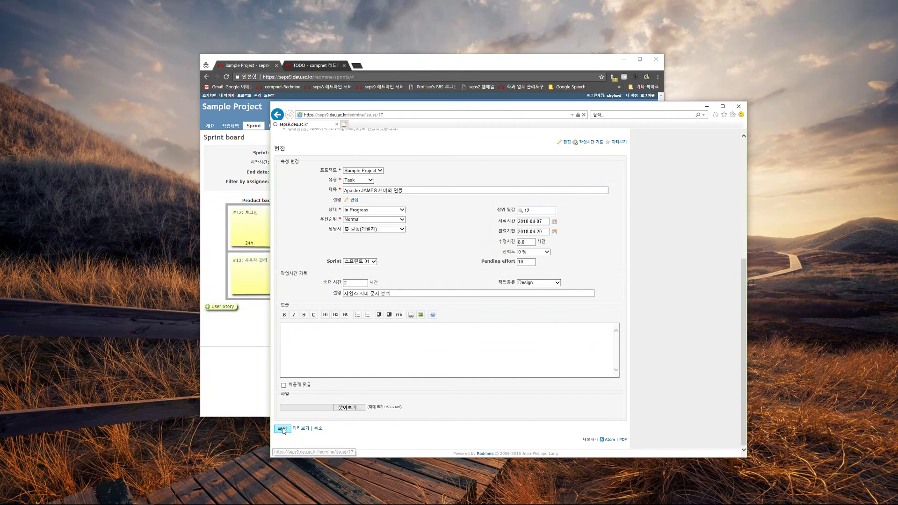
- Open the sprint board for 스프린트 01 and examine its hours burndown chart, comparing estimated with pending effort
left_click(324, 162)
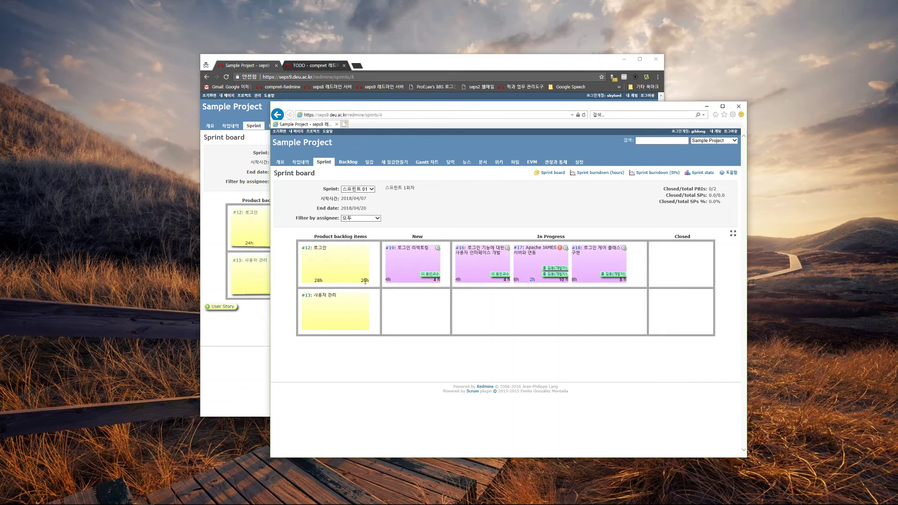
left_click(593, 173)
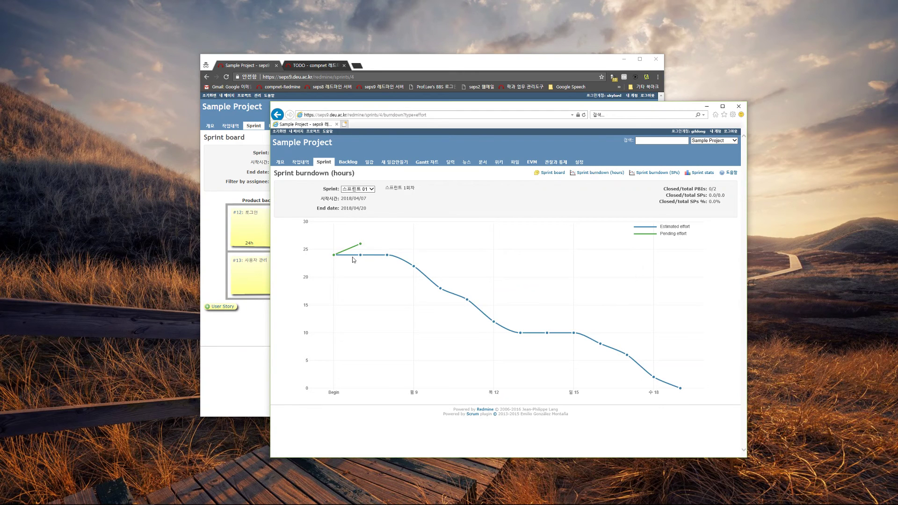
mouse_move(335, 255)
mouse_move(360, 256)
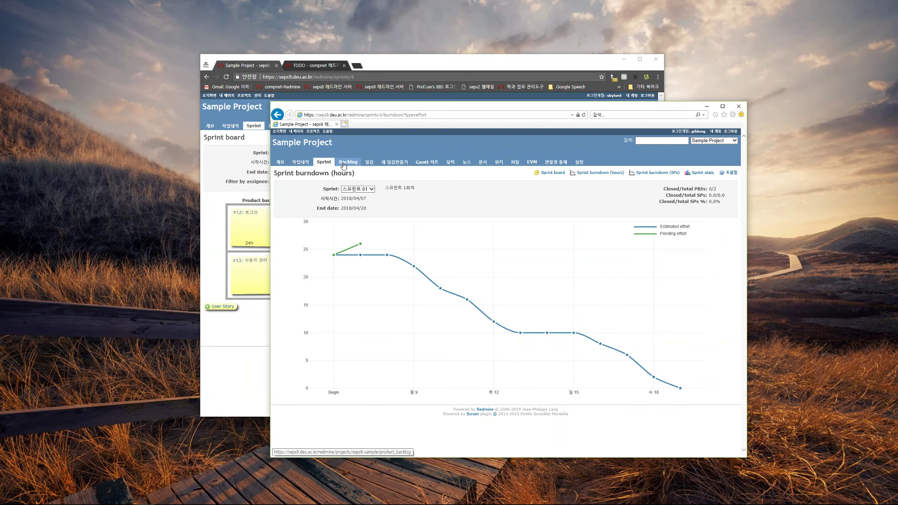
- Return to the sprint board in the Internet Explorer session to review the hours shown on task #17
left_click(245, 183)
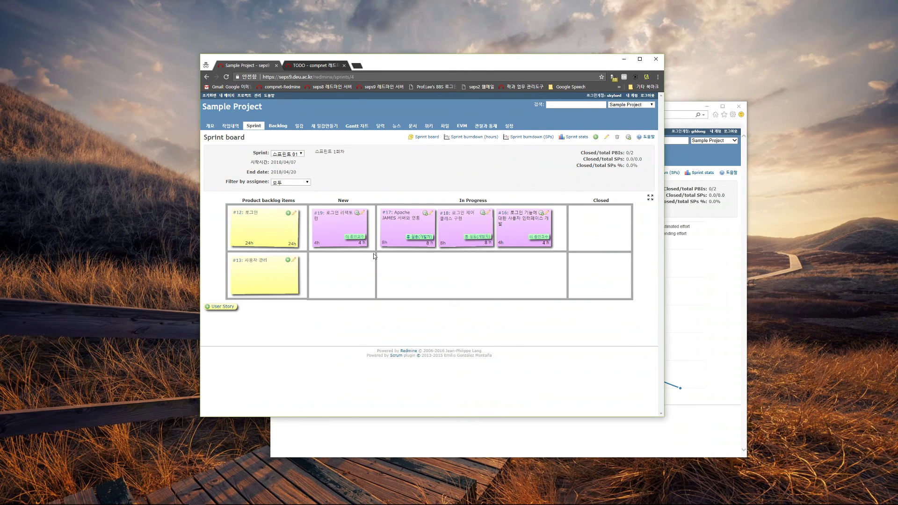
left_click(683, 276)
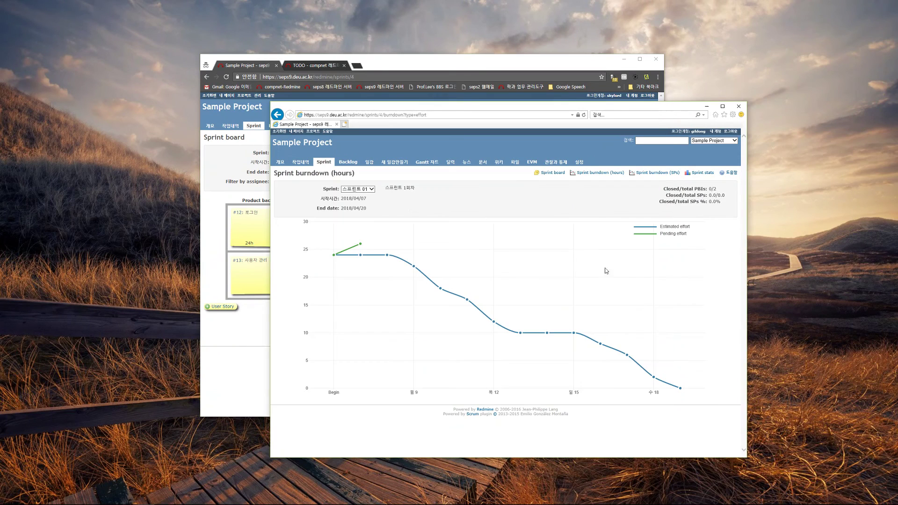
left_click(348, 162)
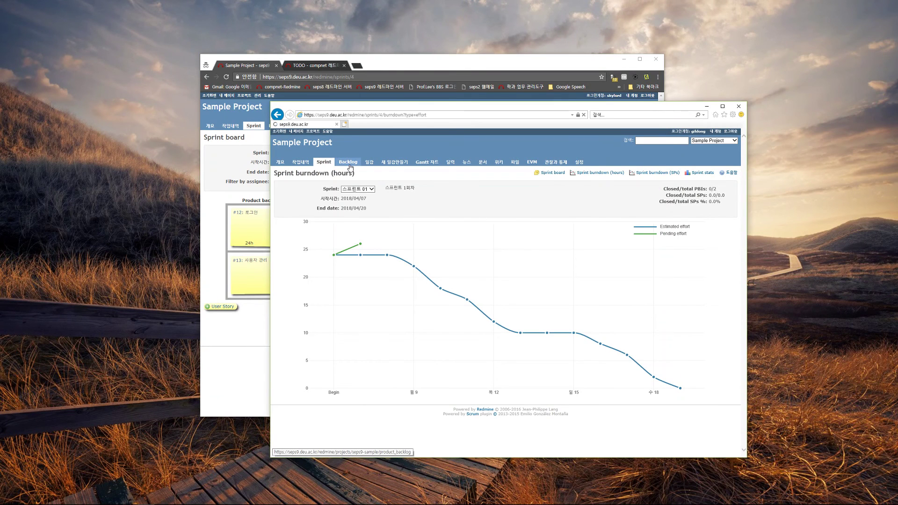
left_click(324, 162)
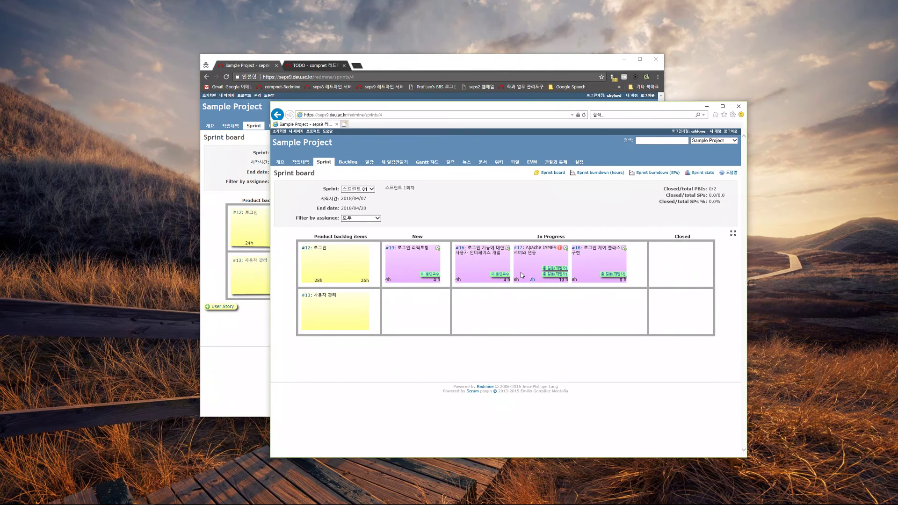
- Switch to the Chrome session and open task #16, the login user interface development, for editing from the sprint board
left_click(252, 246)
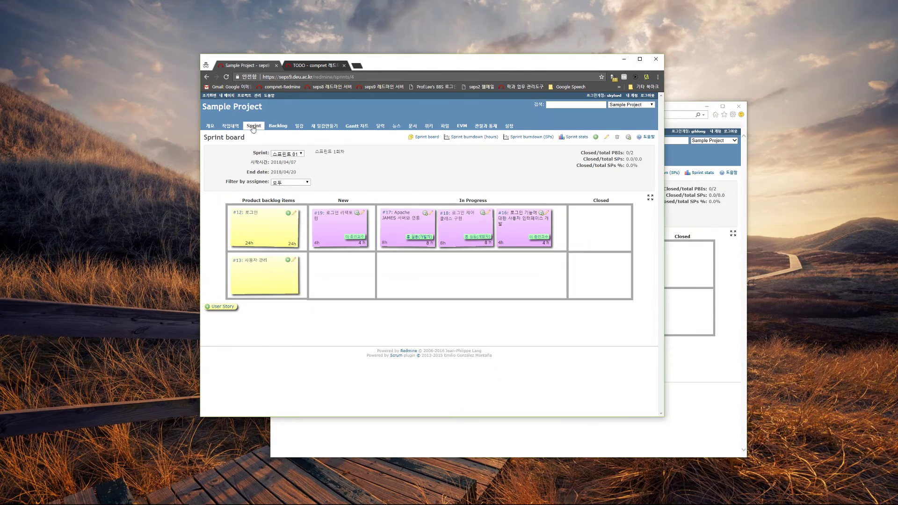
mouse_move(391, 227)
left_mouse_down()
mouse_move(387, 215)
mouse_move(397, 215)
left_mouse_up()
left_click_drag(444, 218, 444, 217)
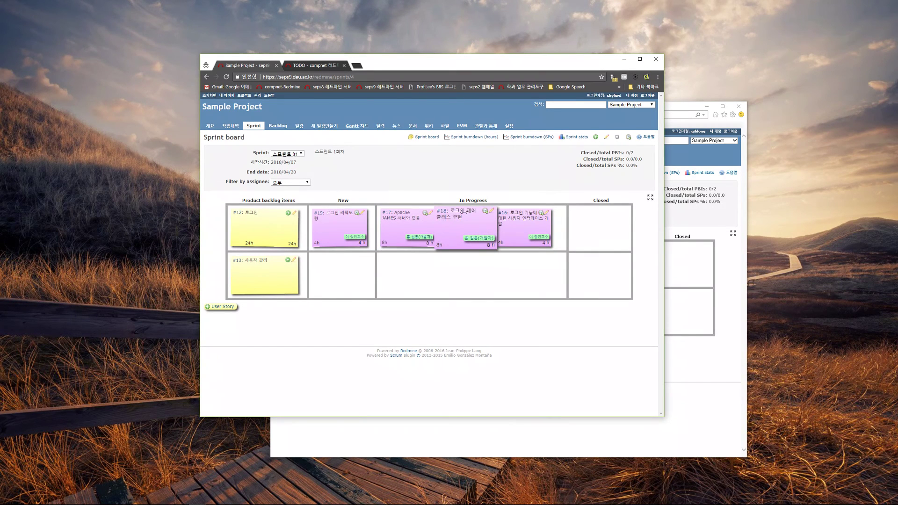
left_click(500, 214)
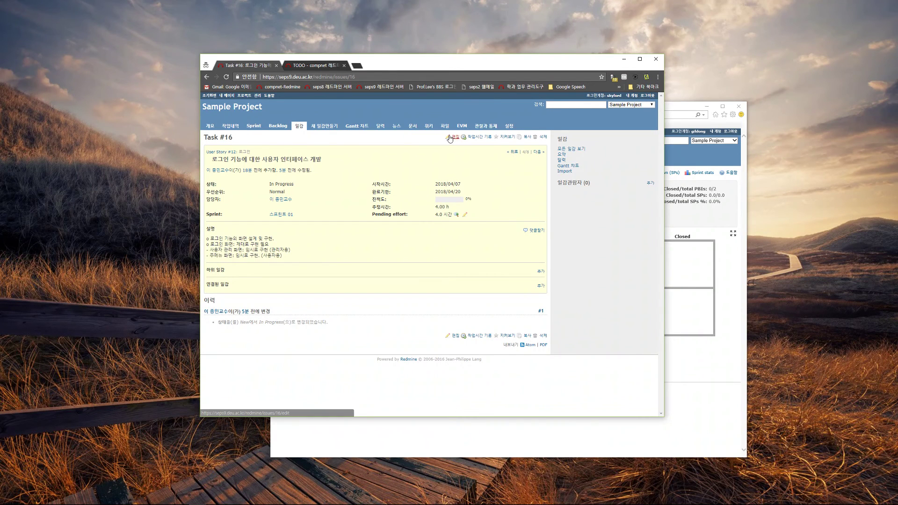
left_click(450, 138)
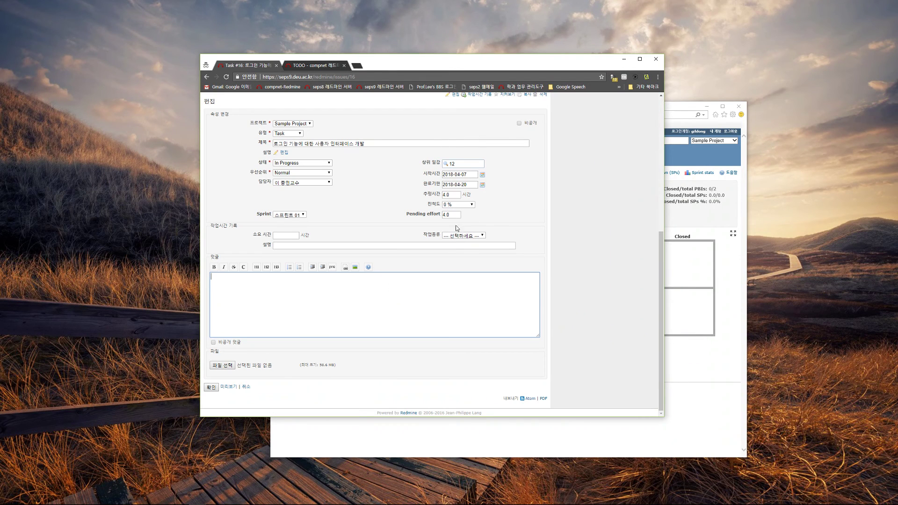
- Log 3 hours of spent time on task #16 with the activity Design and the description "사용자 인터페이스 화면 설계"
left_click(289, 236)
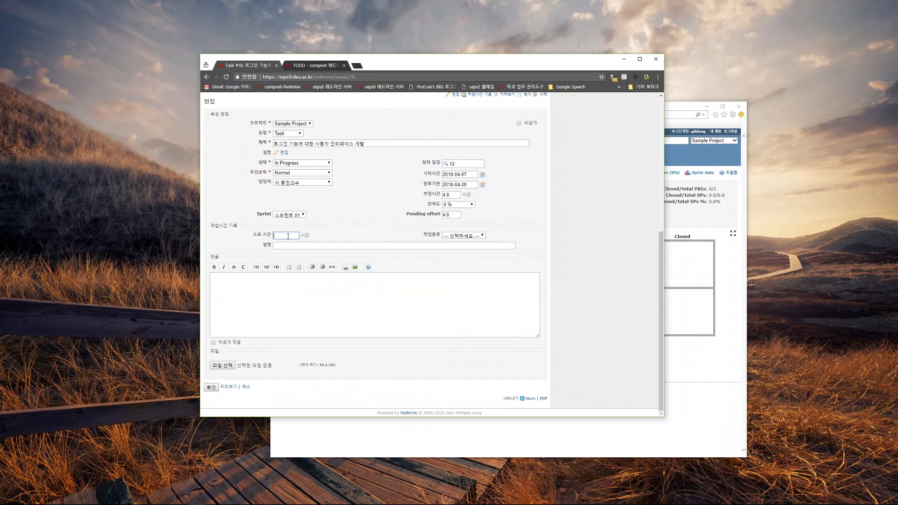
left_click(467, 236)
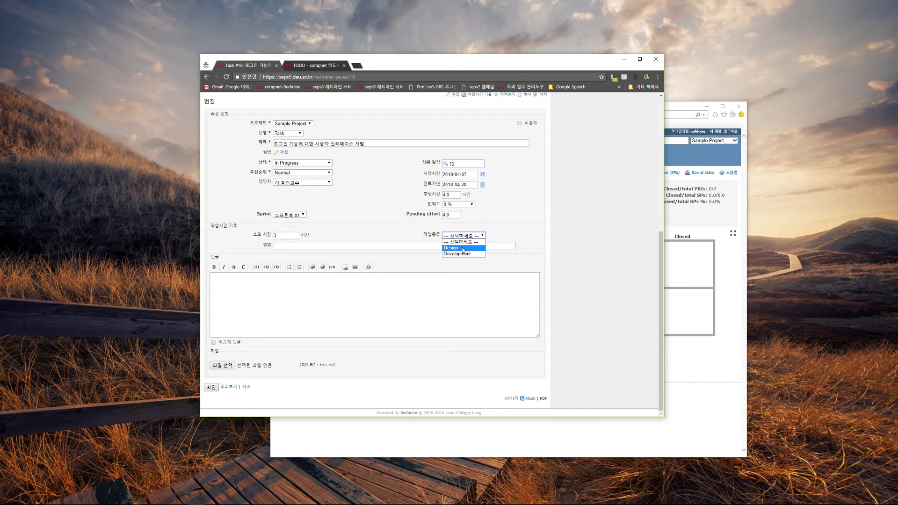
left_click(462, 248)
left_click(282, 247)
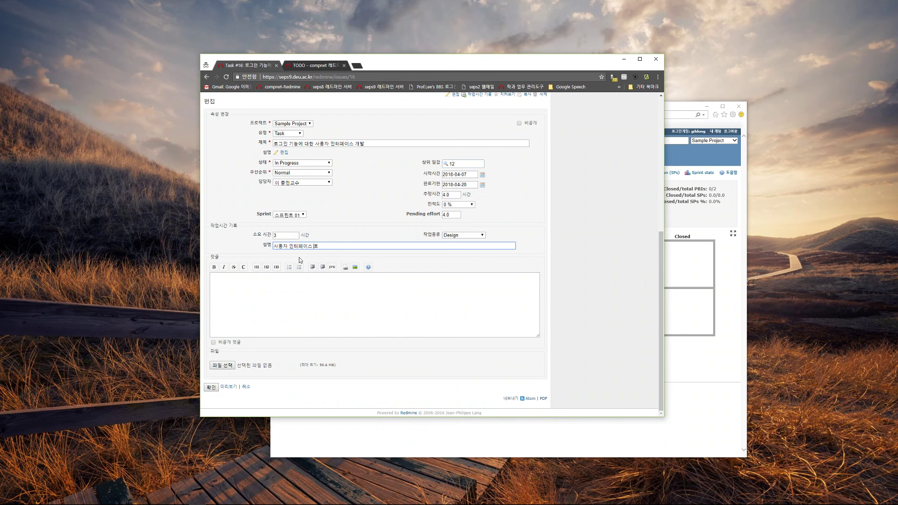
type("설계")
- Set the Pending effort of task #16 to 3 hours and submit the task changes
left_click(448, 215)
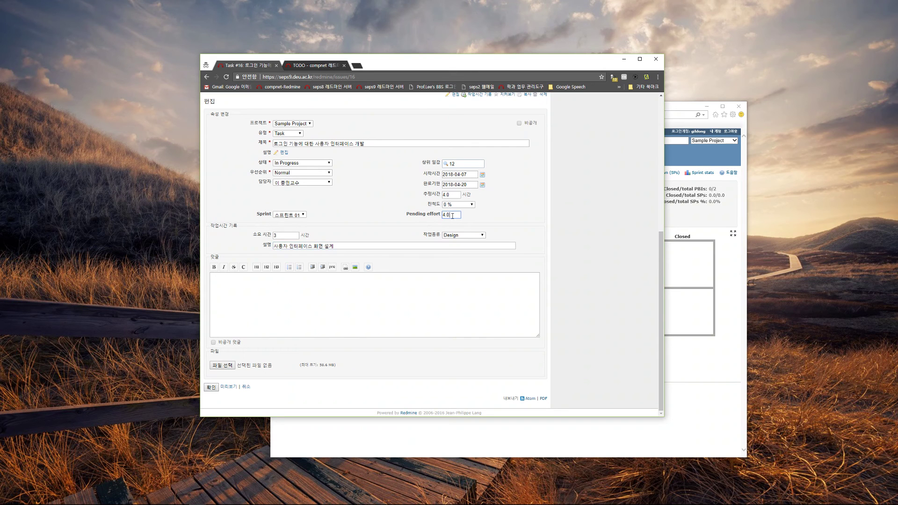
double_click(452, 216)
type("3")
left_click(480, 223)
left_click(213, 388)
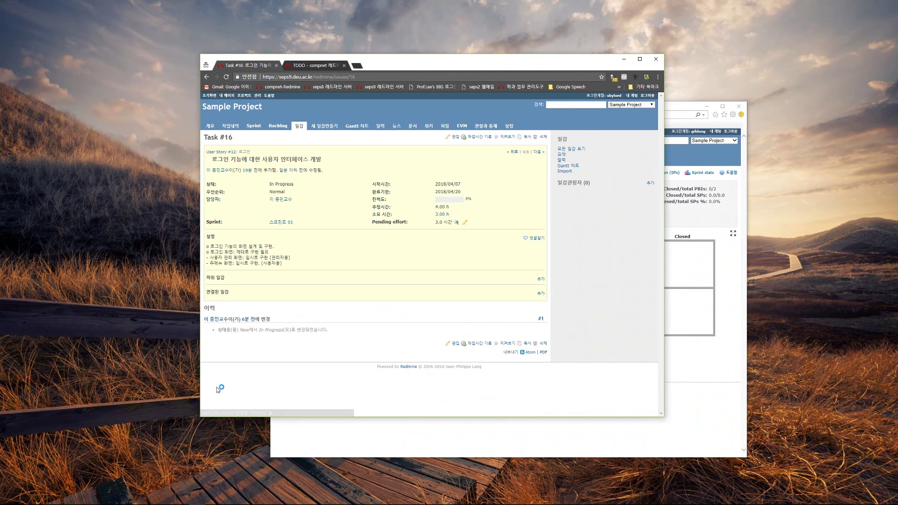
- Review the updated task hours on the Chrome session's sprint board and open the sprint's hours burndown chart
left_click(257, 132)
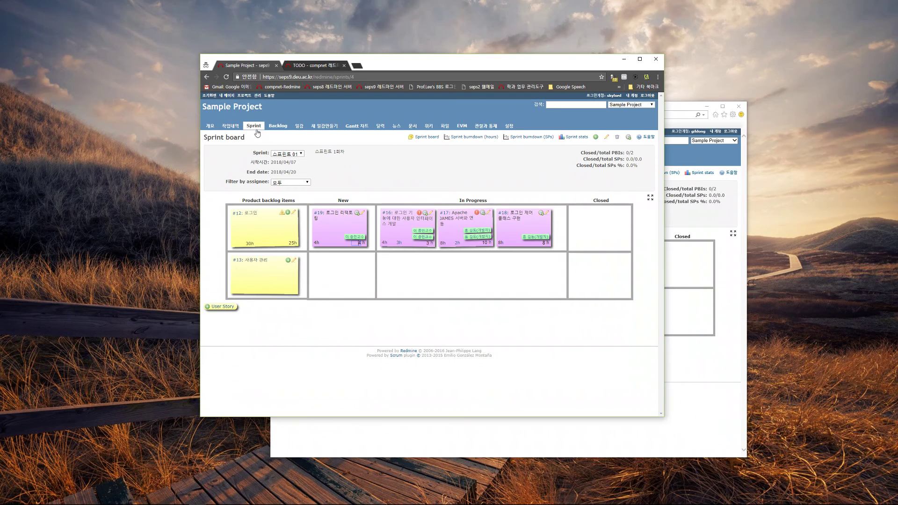
left_click_drag(443, 251, 441, 236)
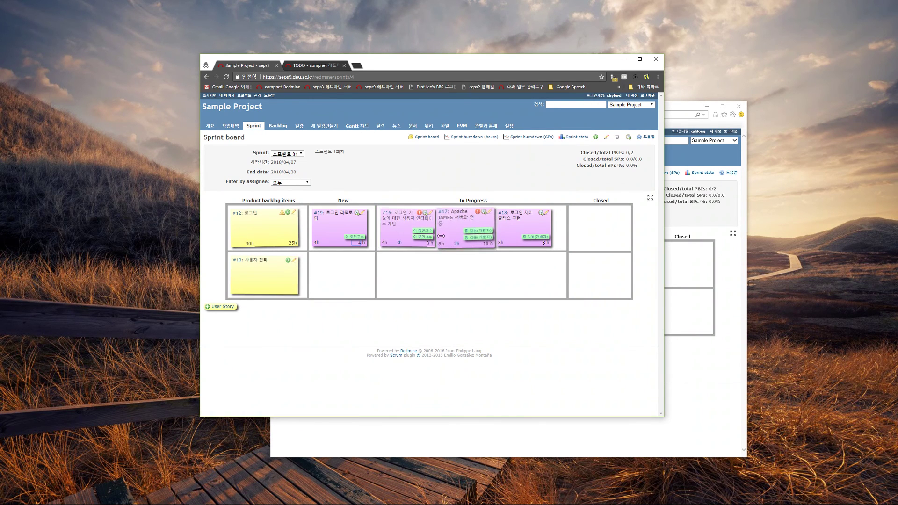
left_click(473, 137)
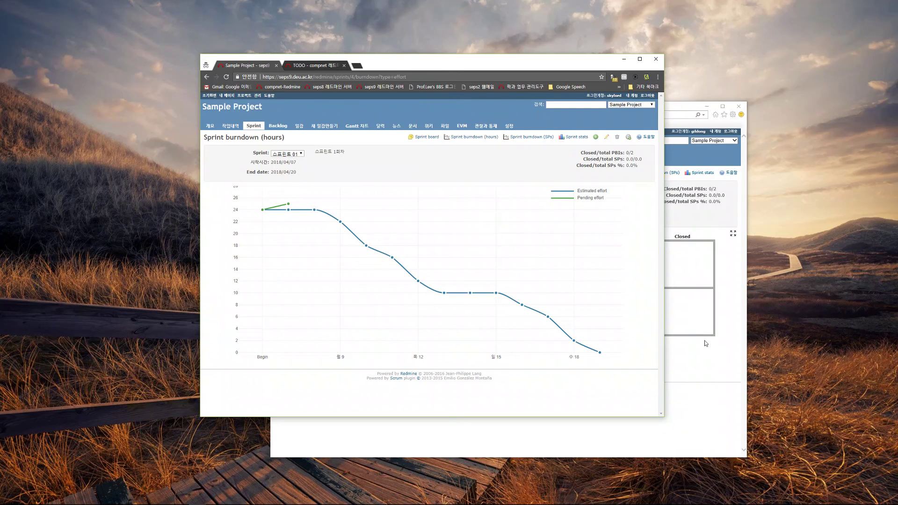
- In the Internet Explorer session, reload the sprint board with the updated tasks and view the hours burndown chart
left_click(705, 344)
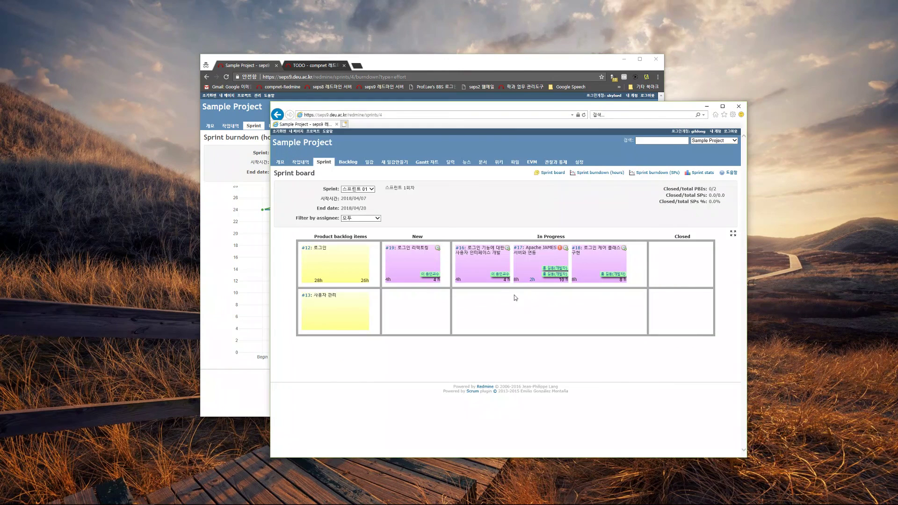
left_click(353, 165)
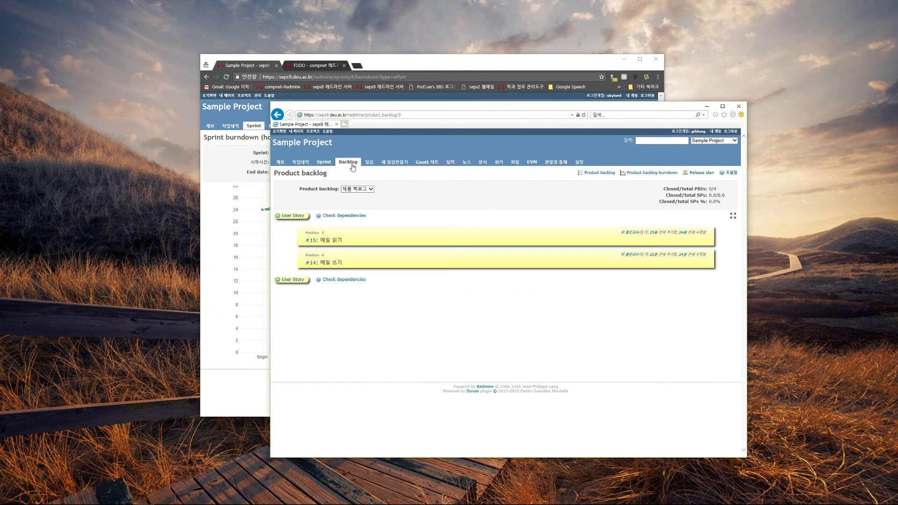
left_click(324, 162)
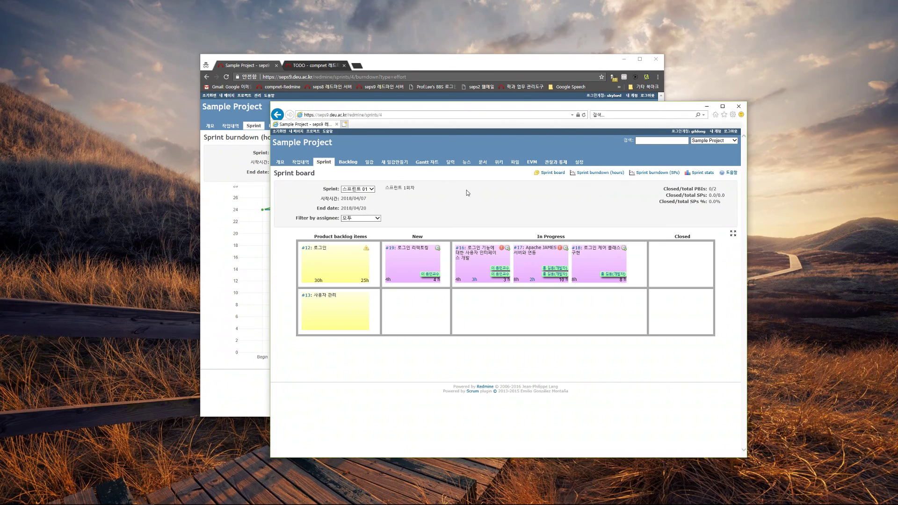
left_click(596, 173)
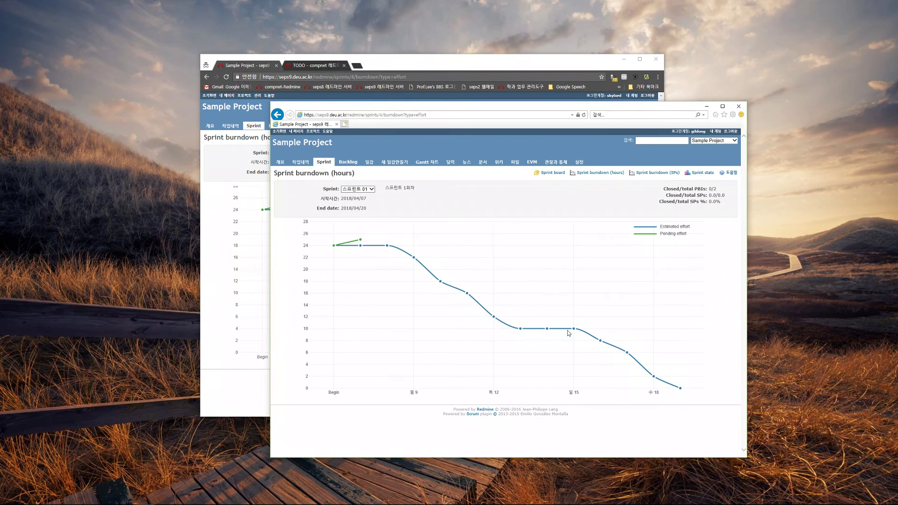
- In Chrome, examine the TODO project's hours burndown, its EVM summary values EV, AC, SPI and CPI, and its sprint board
left_click(314, 66)
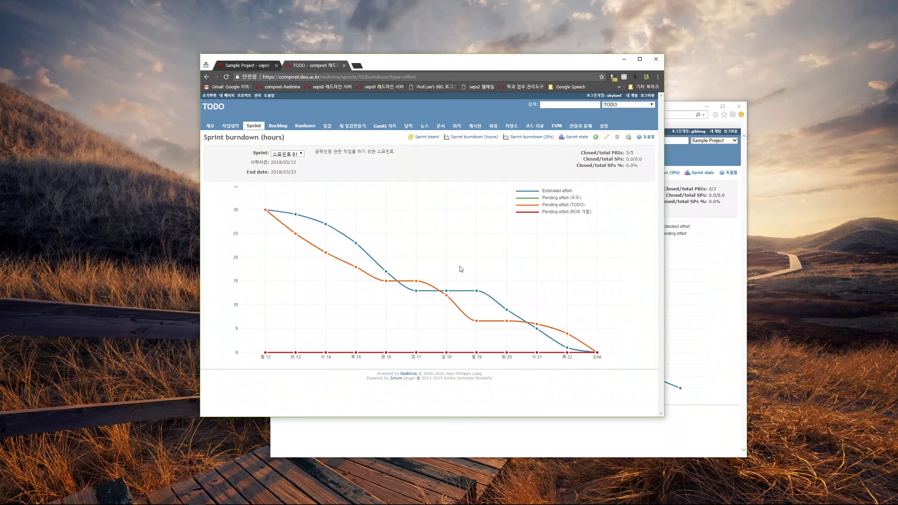
left_click(558, 128)
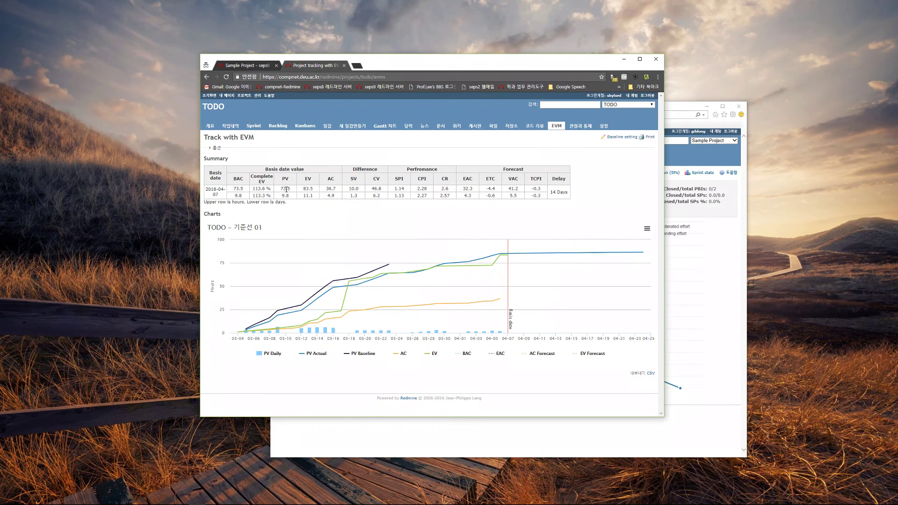
left_click_drag(303, 188, 309, 189)
left_click(328, 188)
left_click_drag(410, 169, 398, 179)
left_click_drag(418, 179, 420, 184)
left_click(417, 189)
double_click(422, 188)
left_click(421, 191)
double_click(421, 189)
left_click(254, 127)
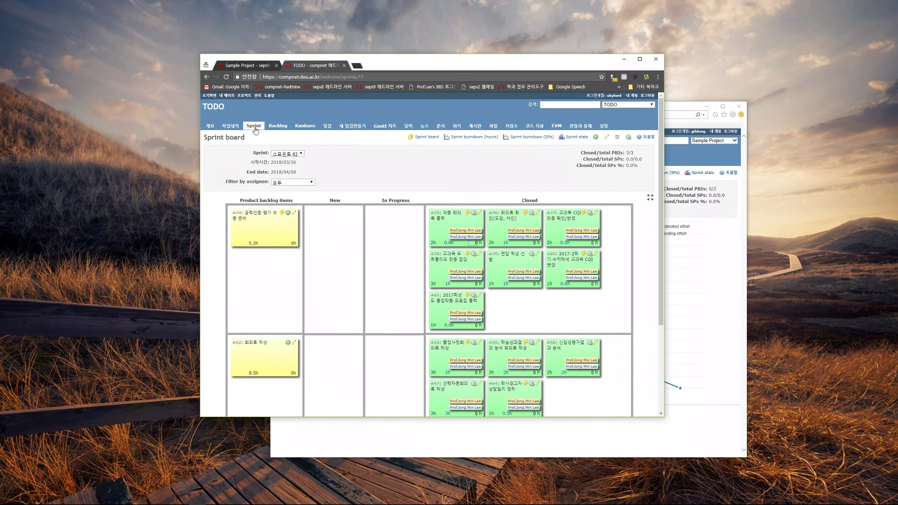
- Return to the Sample Project's sprint board in Chrome and view the details of task #16
left_click(247, 66)
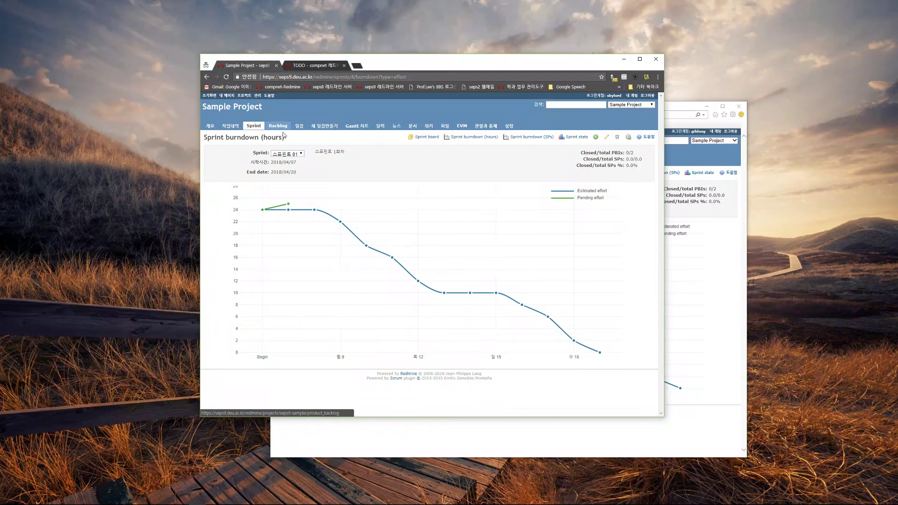
left_click(426, 137)
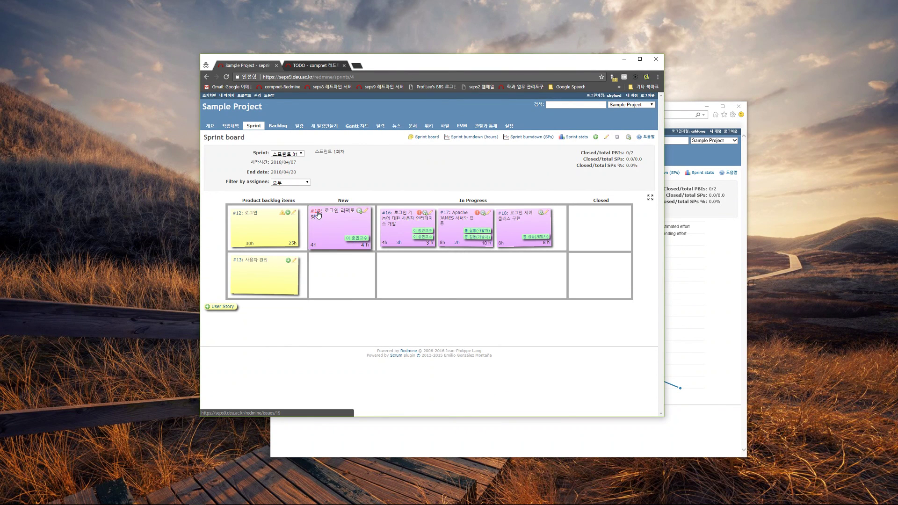
left_click(387, 213)
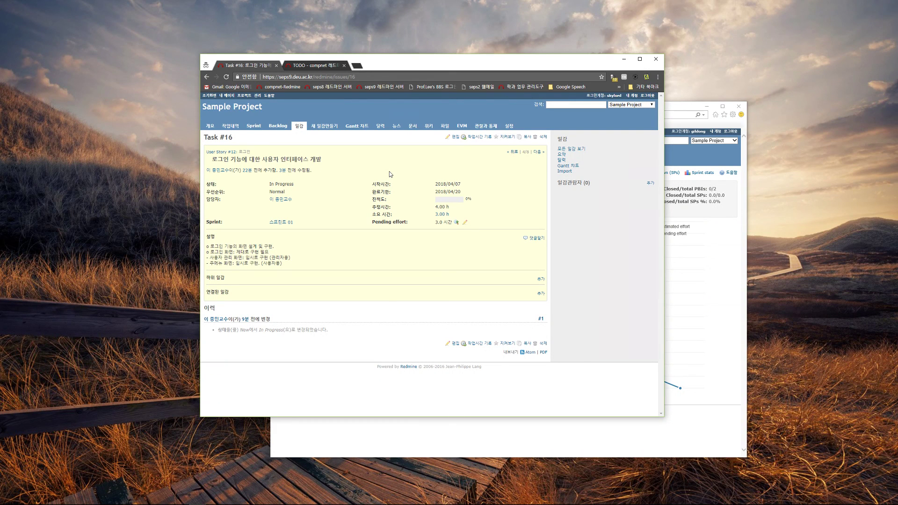
left_click(143, 244)
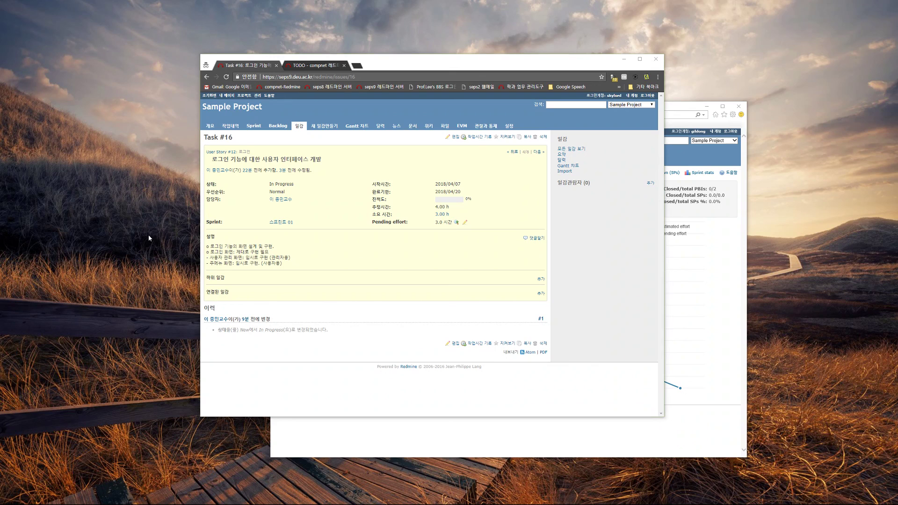